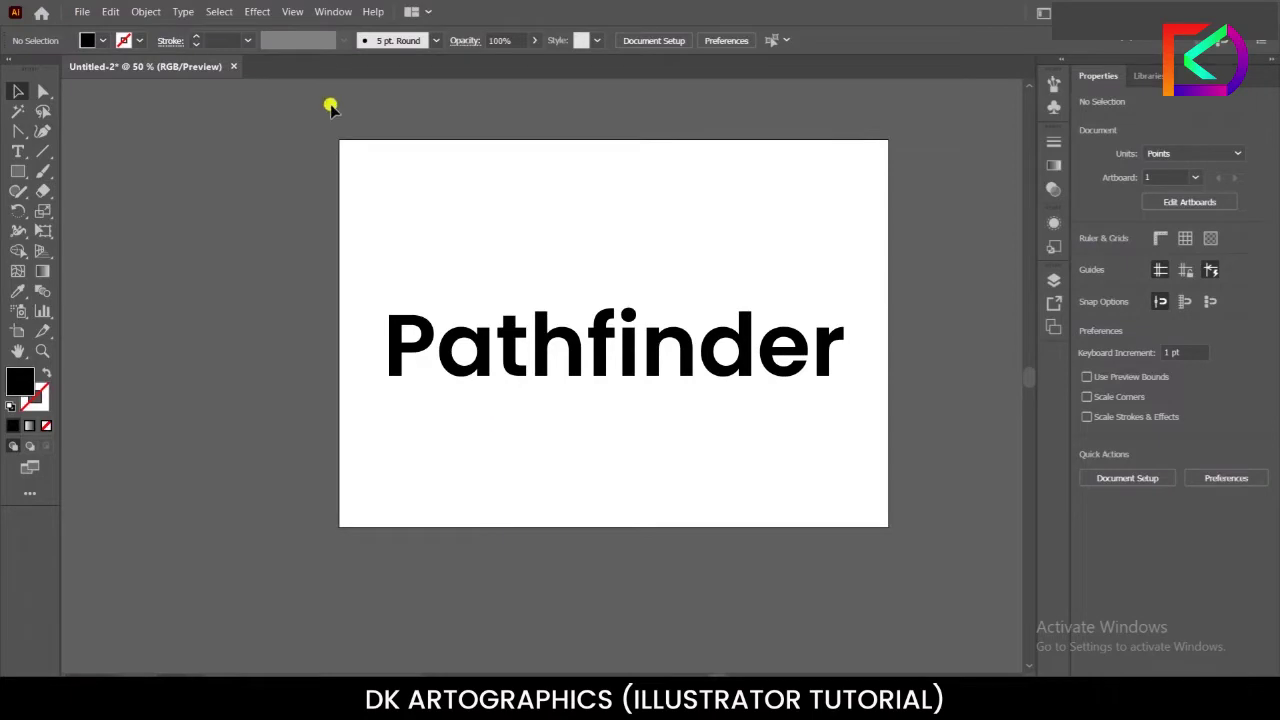
Step: Show the Pathfinder panel beside the artboard and look through its flyout menu
left_click(333, 11)
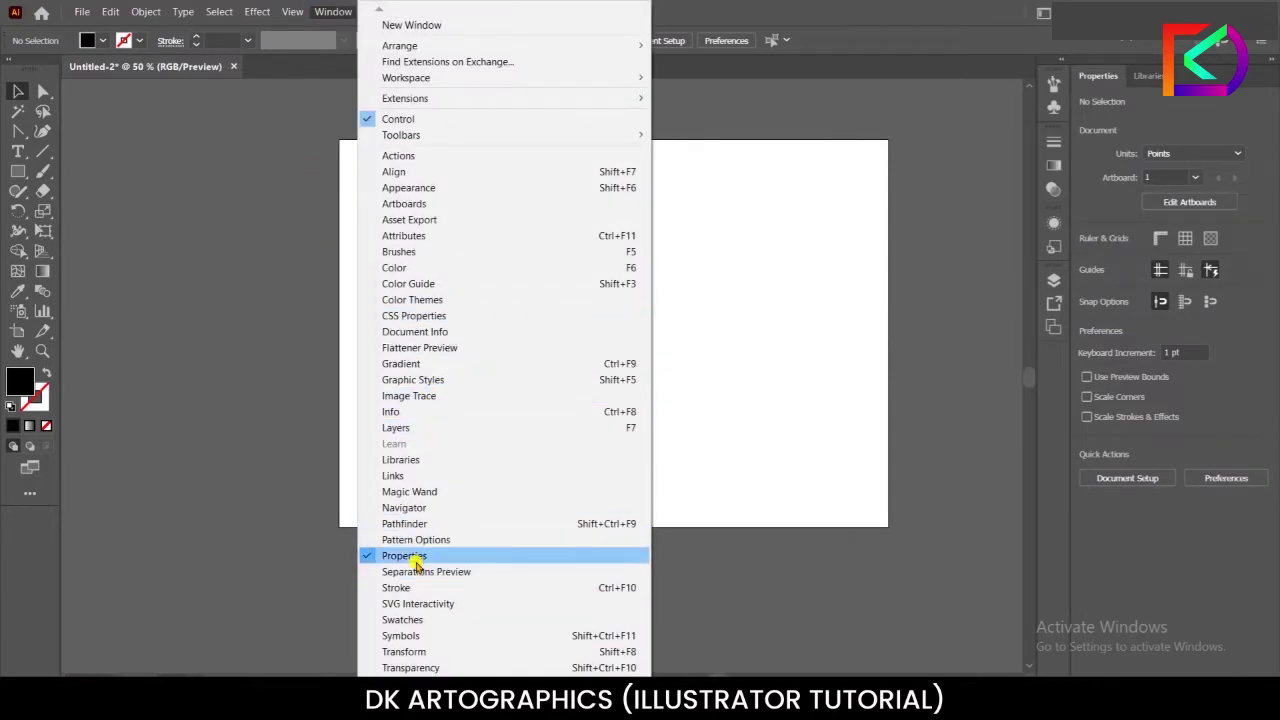
left_click(412, 527)
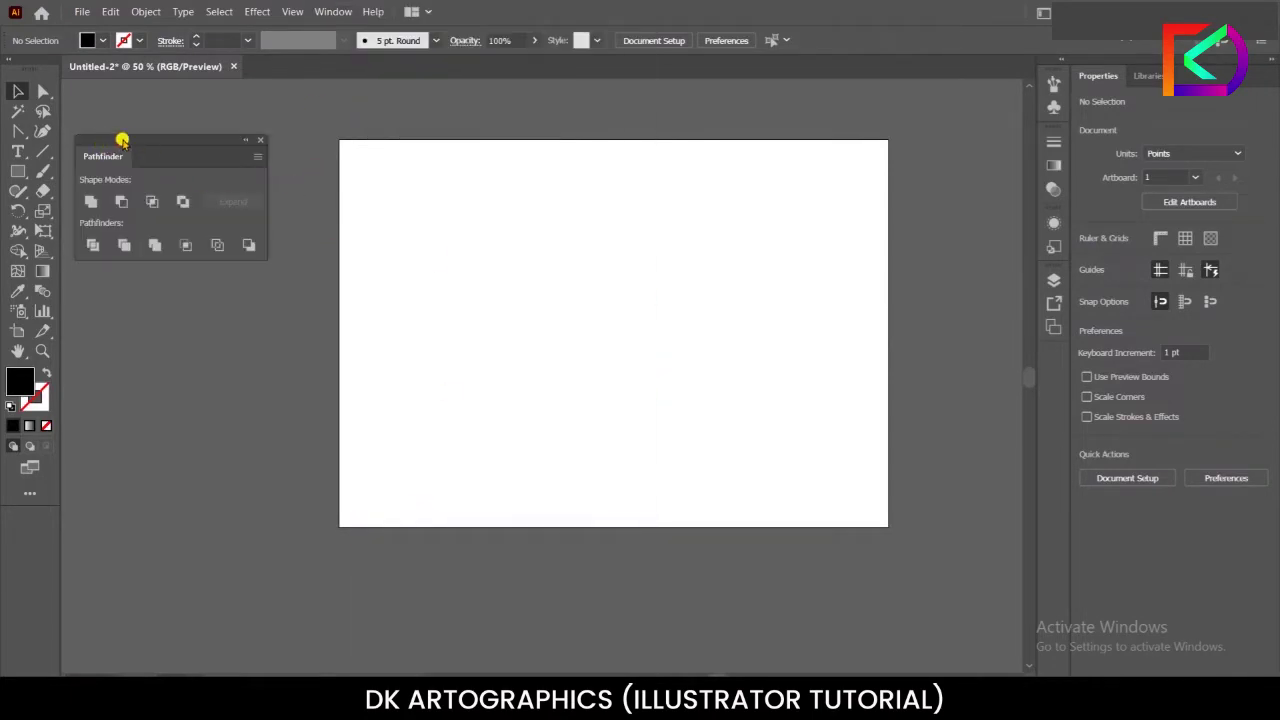
left_click_drag(122, 140, 169, 140)
left_click(299, 139)
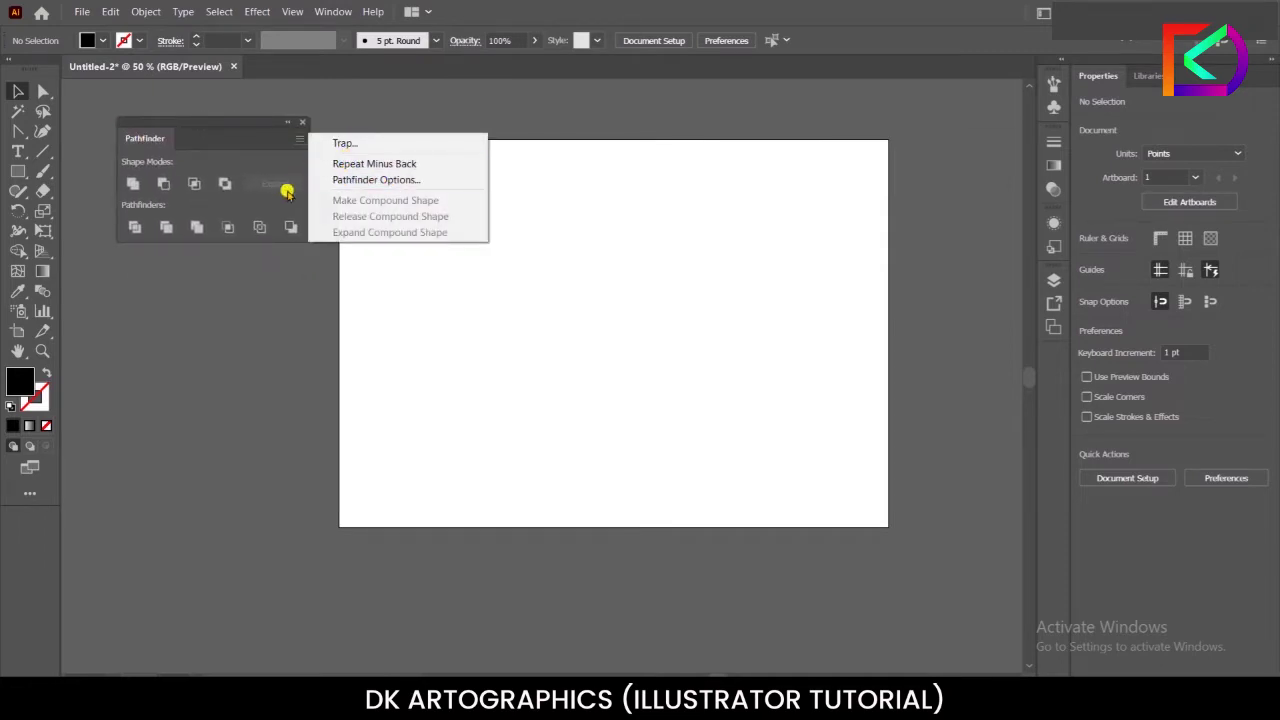
left_click(203, 137)
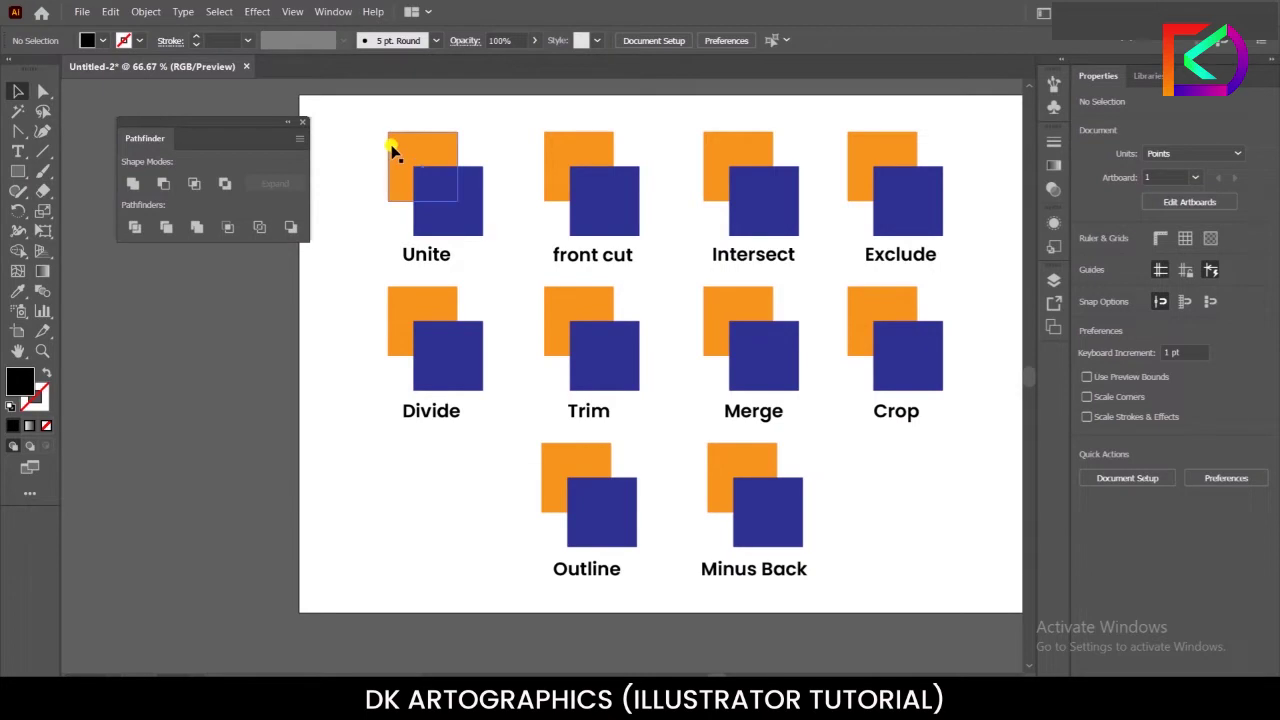
Step: Unite the Unite example's orange and blue squares into one shape
scroll(388, 140, "up", 2)
scroll(380, 128, "up", 1)
scroll(375, 160, "up", 1)
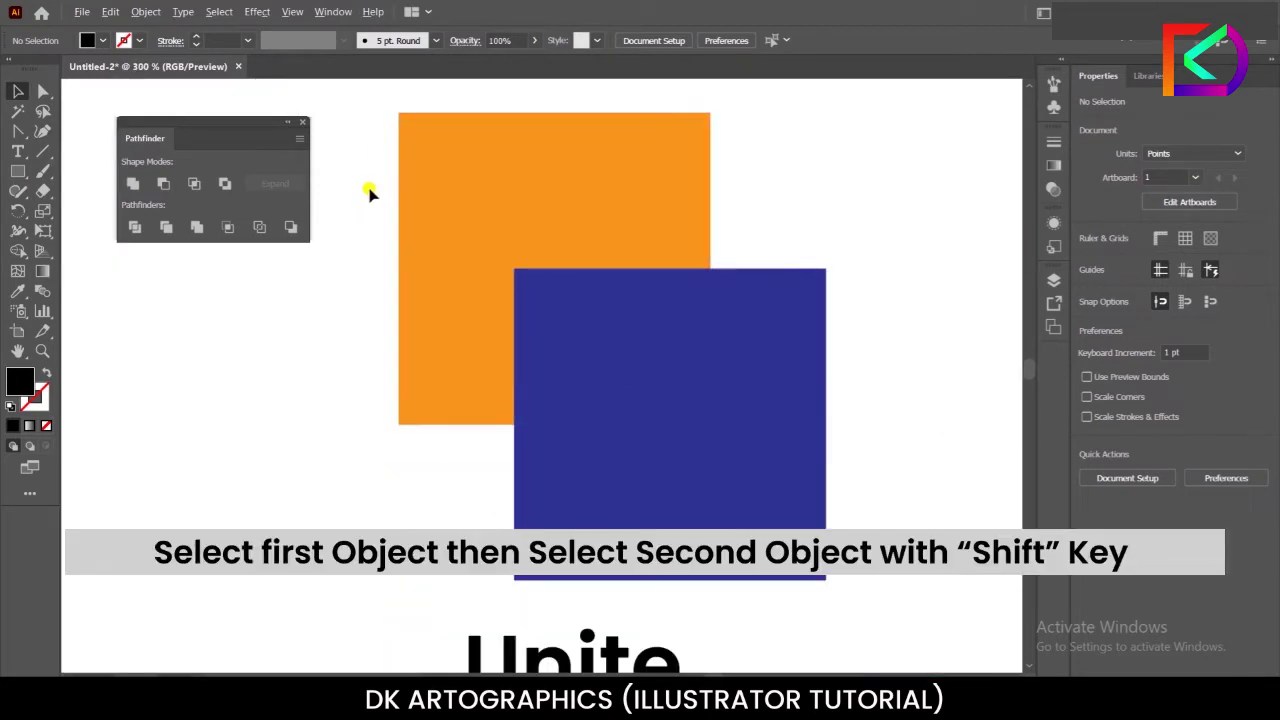
scroll(371, 190, "down", 1)
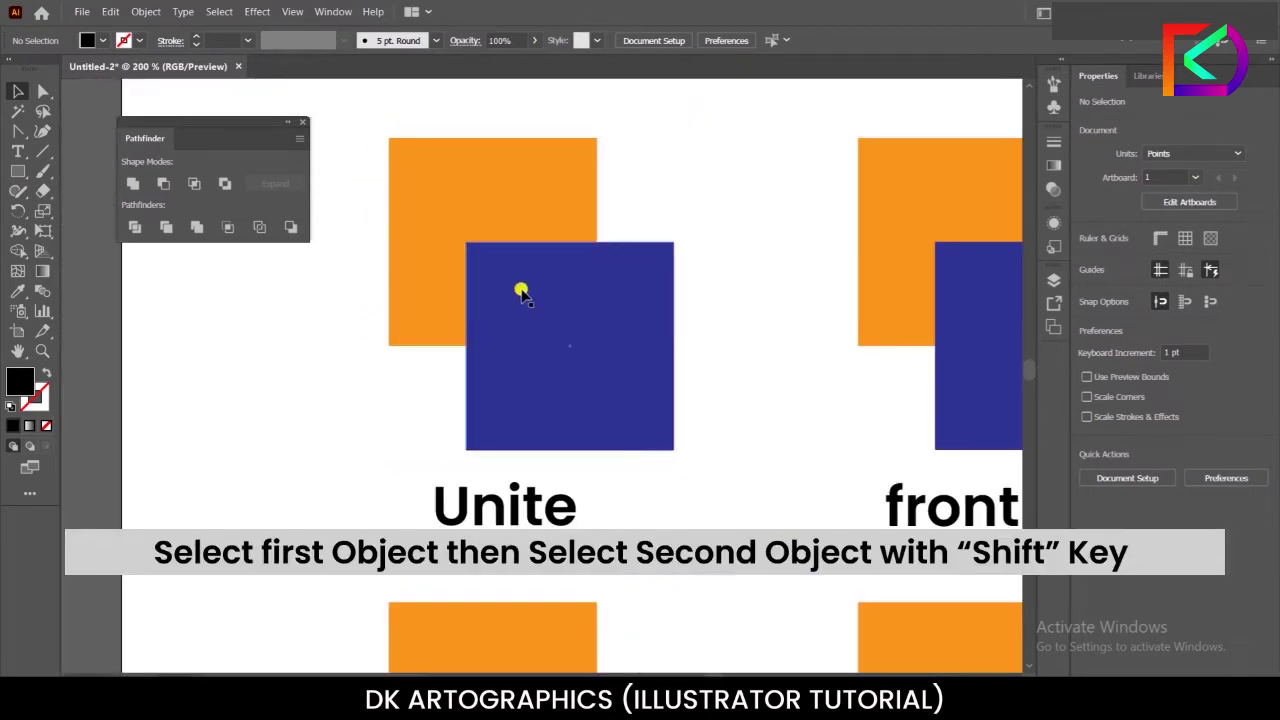
left_click(620, 288)
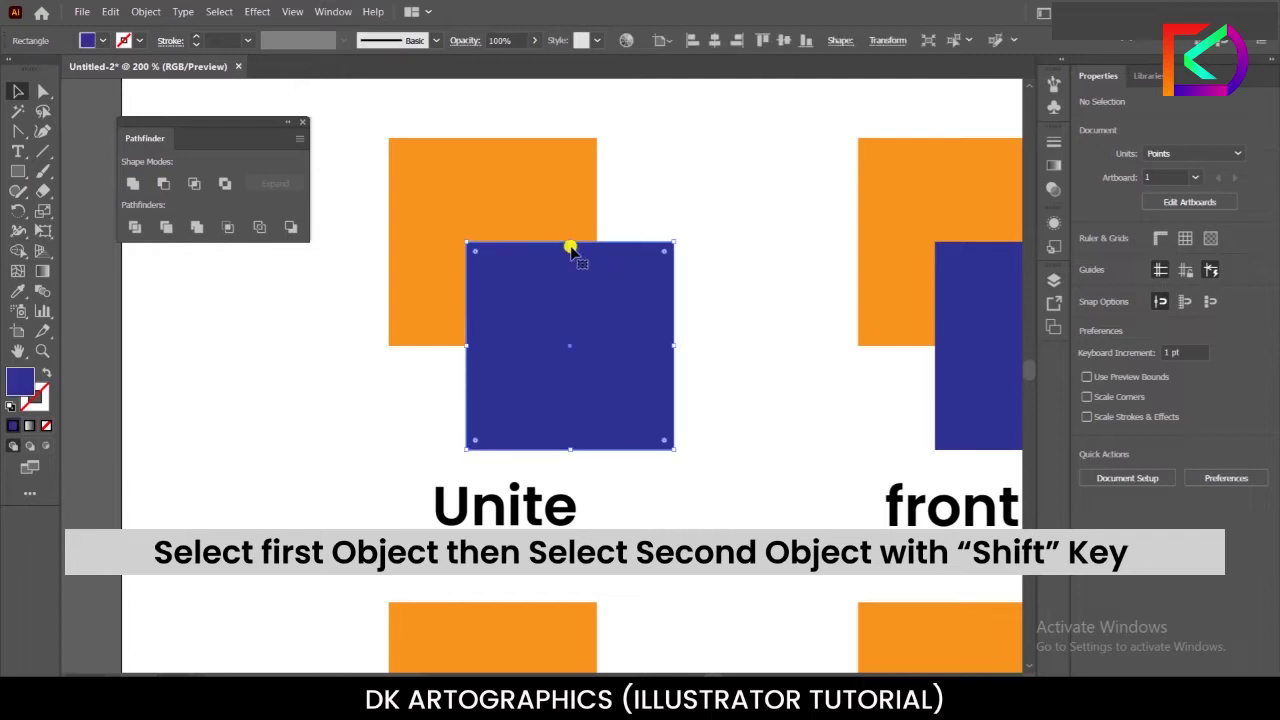
left_click(455, 182, "shift")
left_click(131, 184)
left_click(298, 338)
left_click_drag(510, 288, 522, 288)
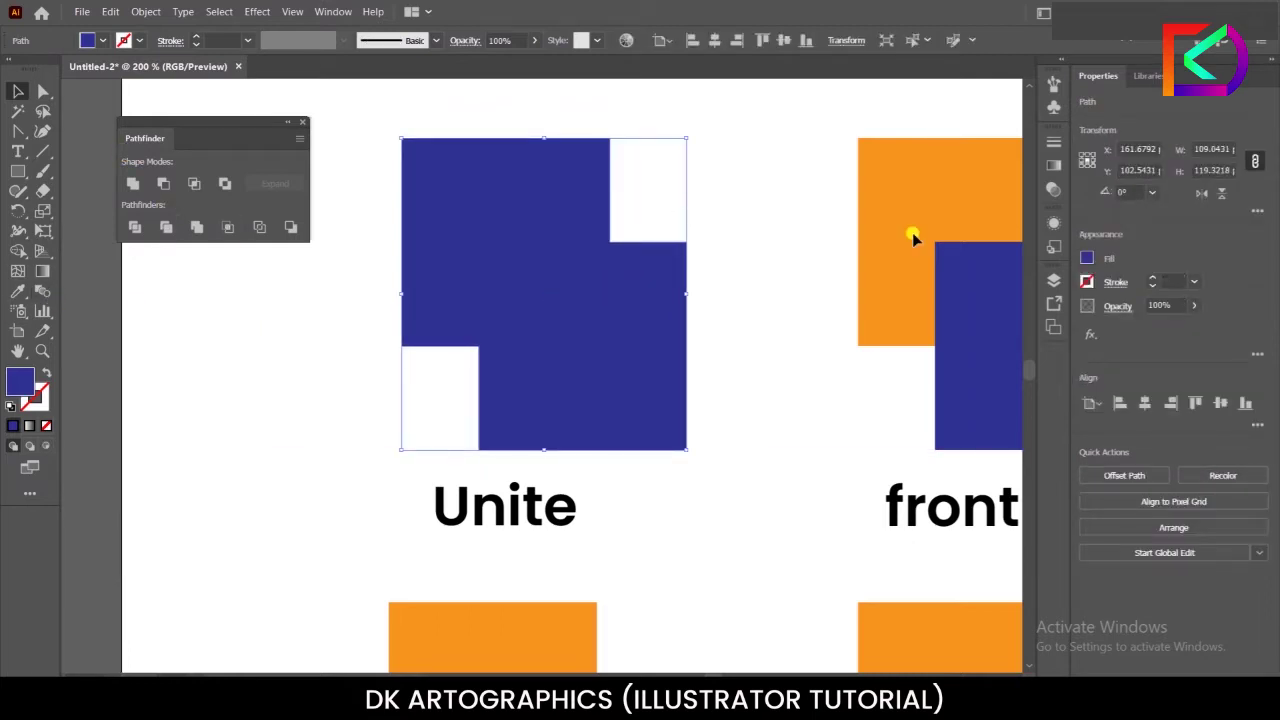
Step: Dock the Swatches panel under Pathfinder, removing the Align and Transform panels
left_click(338, 11)
left_click(386, 174)
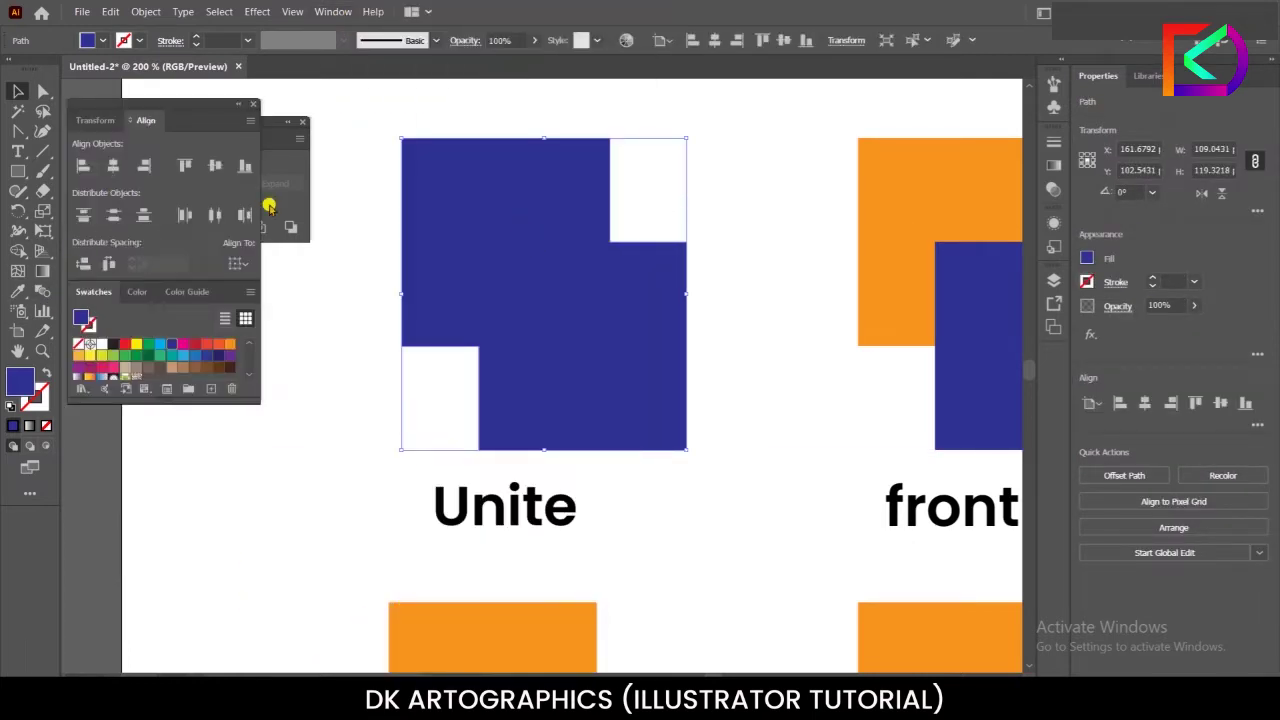
mouse_move(132, 104)
left_mouse_down()
mouse_move(195, 262)
mouse_move(337, 320)
left_mouse_up()
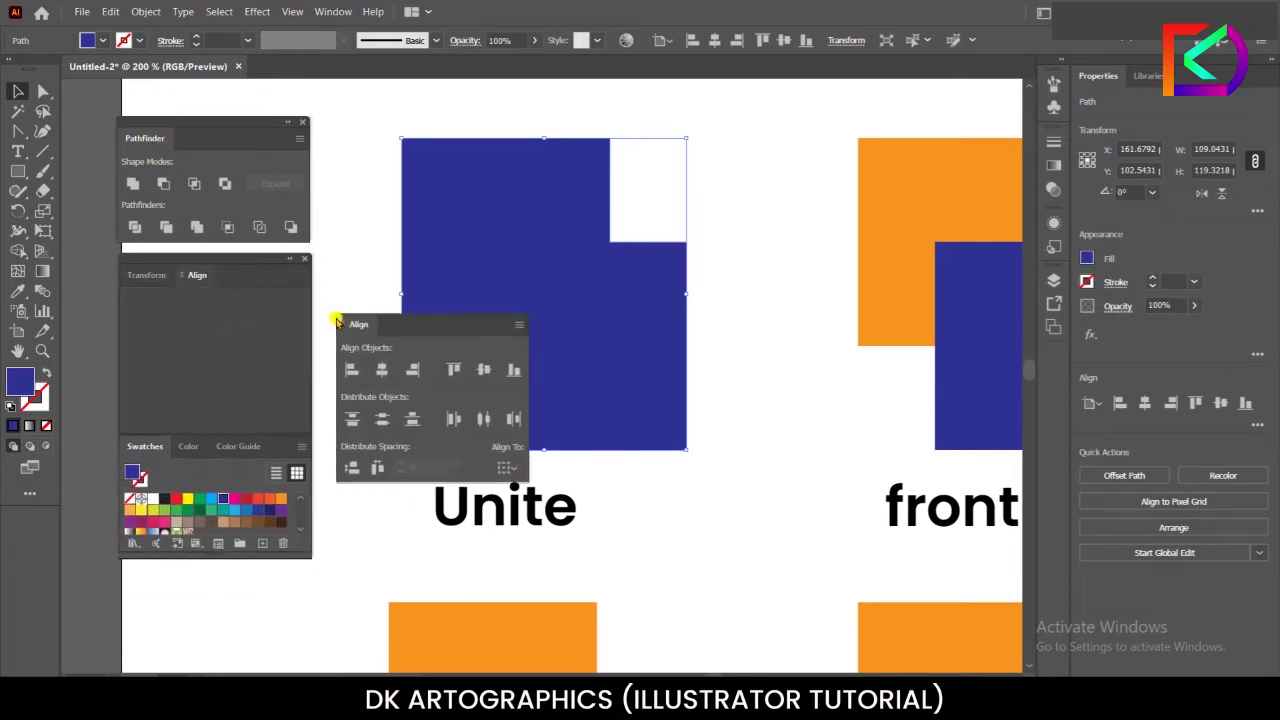
left_click(522, 311)
left_click_drag(151, 277, 585, 305)
left_click(603, 277)
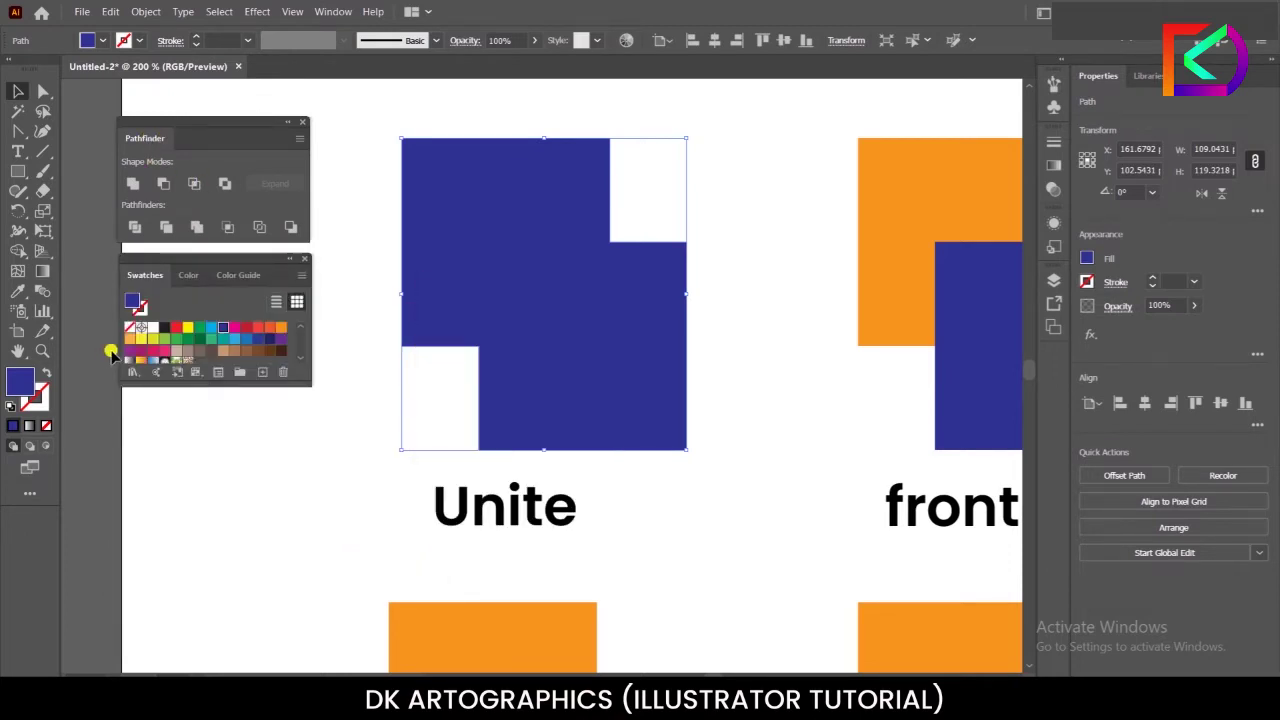
left_click_drag(163, 254, 165, 236)
Step: Fill the united shape with red and nudge it up and left
left_click(390, 255)
left_click(420, 260)
left_click(174, 308)
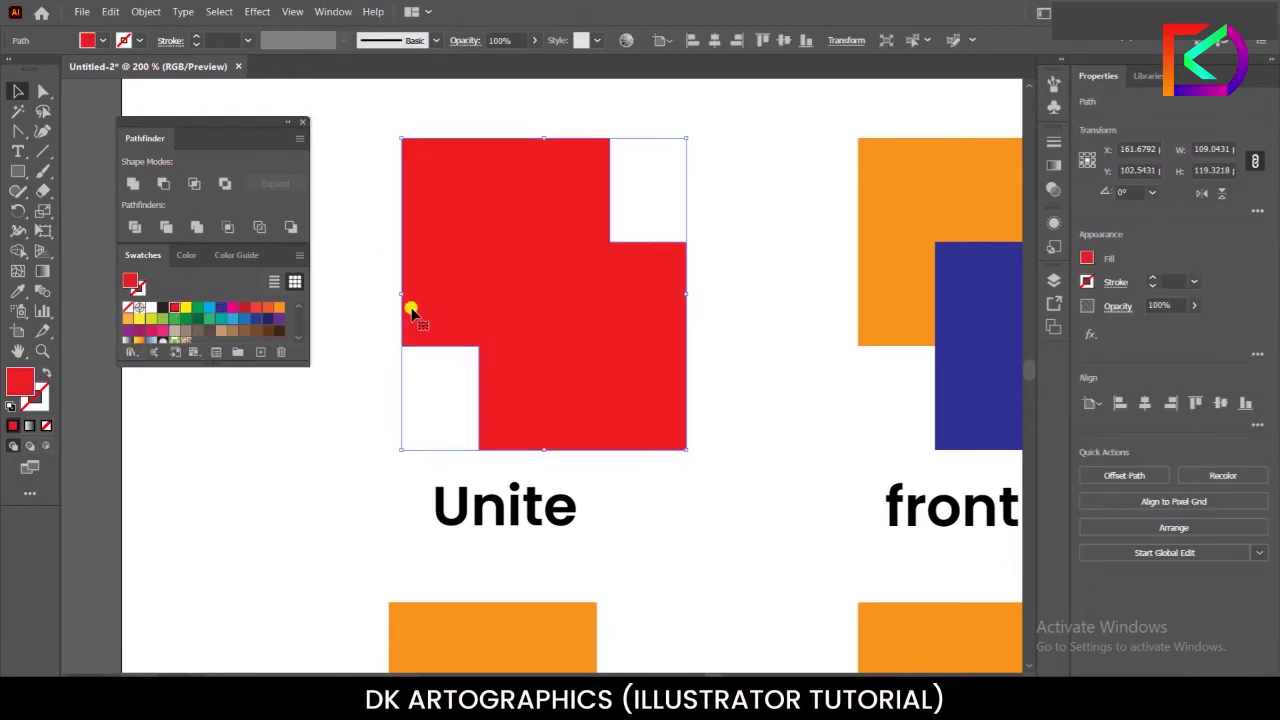
left_click_drag(528, 316, 508, 306)
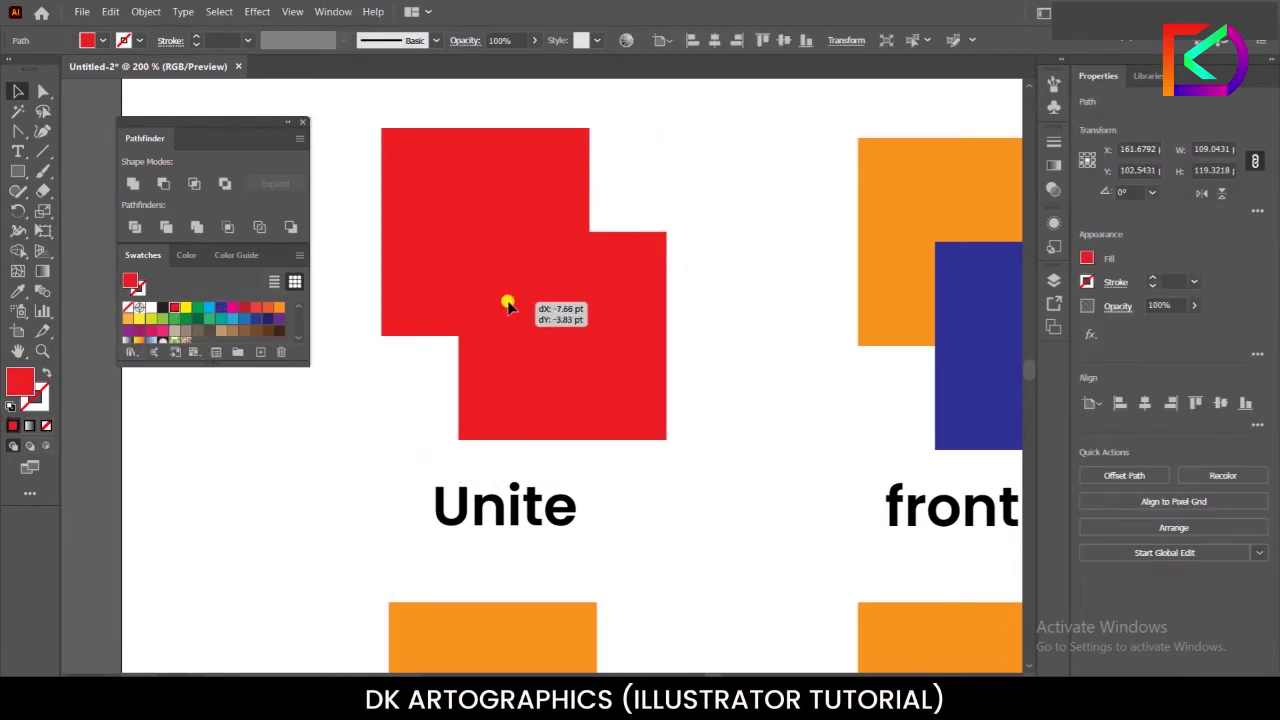
scroll(477, 337, "down", 1)
scroll(975, 372, "up", 1)
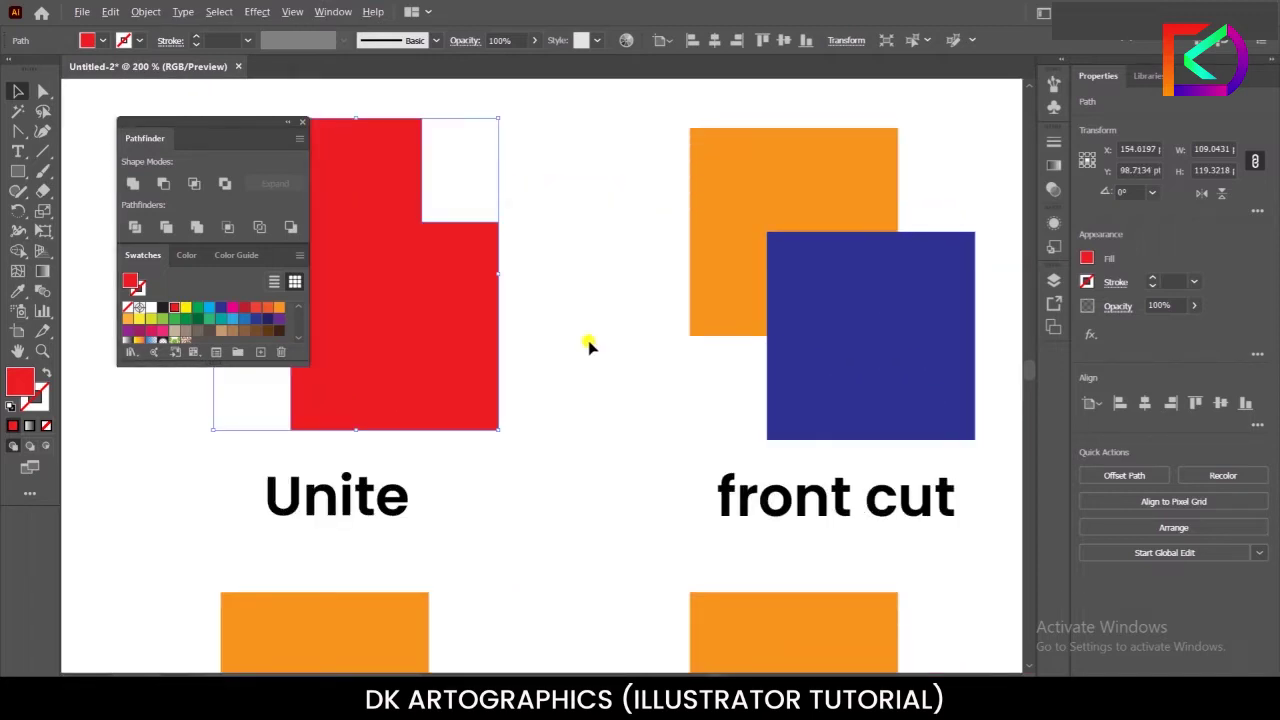
scroll(586, 343, "down", 1)
scroll(857, 331, "up", 1)
Step: Apply Minus Front to the front cut squares, leaving an L shape
left_click(570, 290)
left_click(757, 334)
left_click(566, 286)
left_click(766, 316)
left_click(690, 190, "shift")
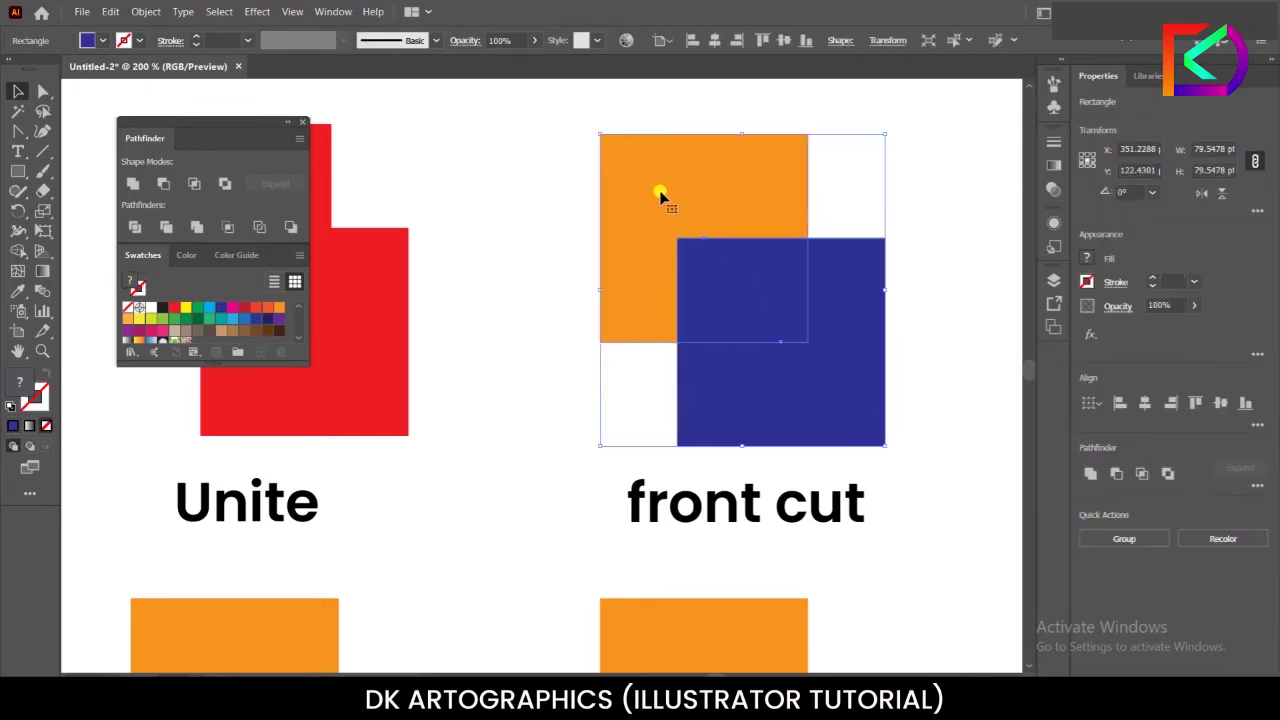
left_click(160, 183)
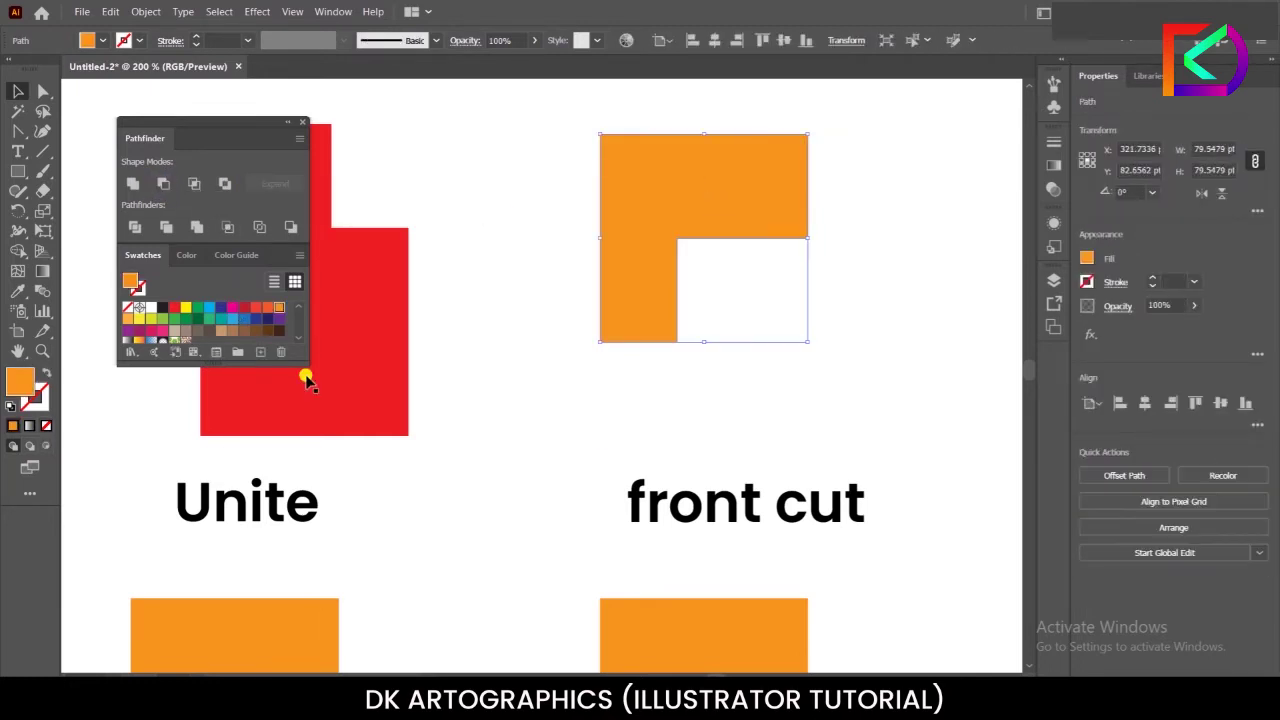
left_click(686, 329)
mouse_move(630, 250)
left_mouse_down()
mouse_move(673, 279)
mouse_move(535, 274)
left_mouse_up()
Step: Nudge the L shape up and fill it dark blue
left_click(17, 91)
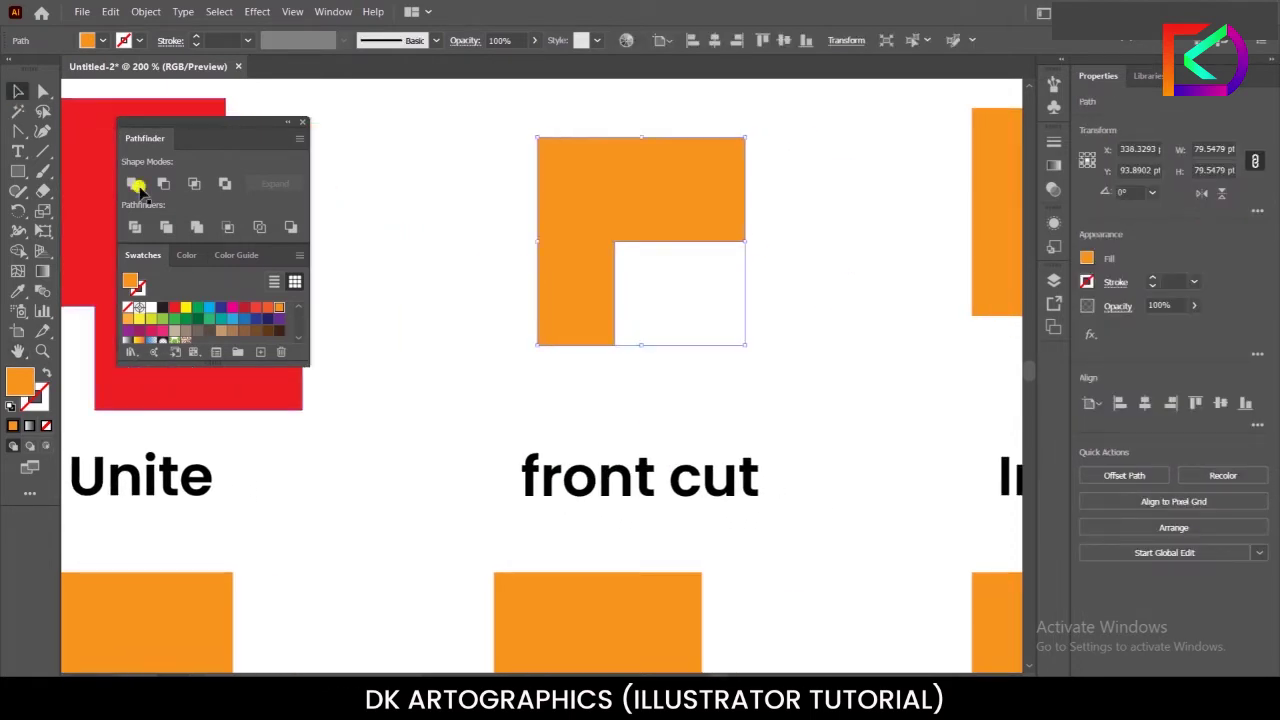
left_click_drag(584, 223, 574, 199)
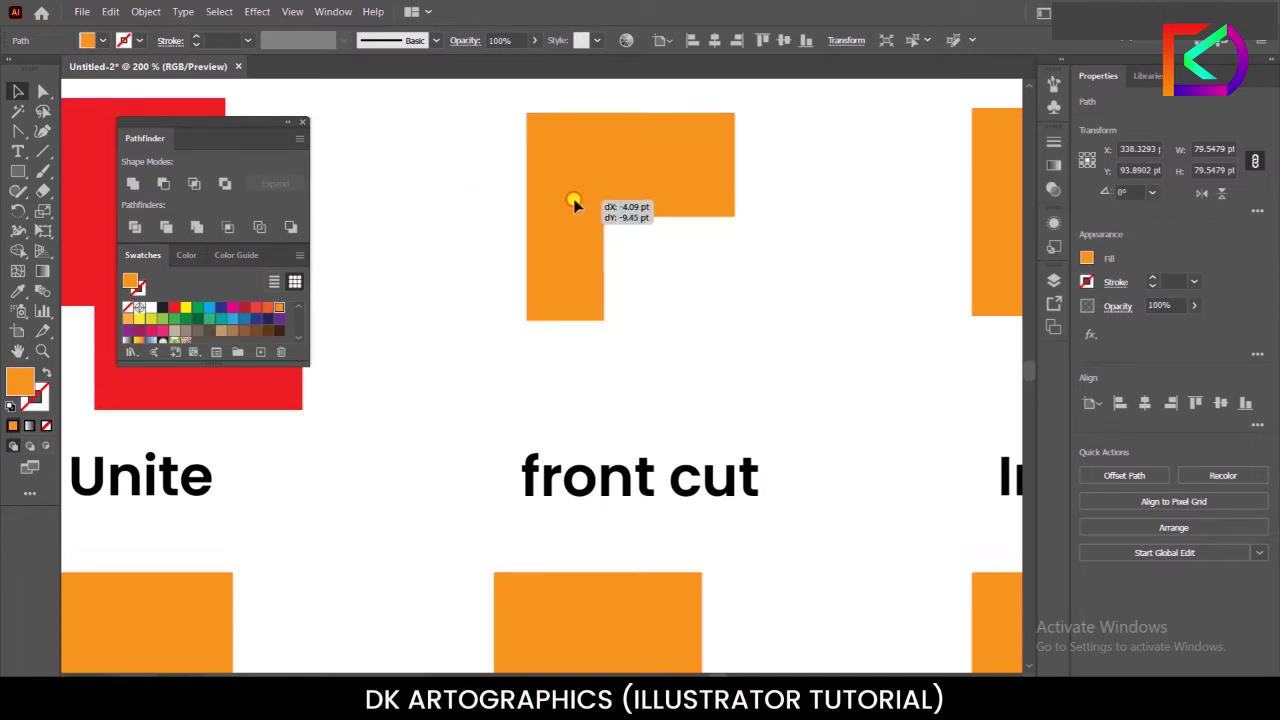
left_click(197, 309)
left_click(225, 316)
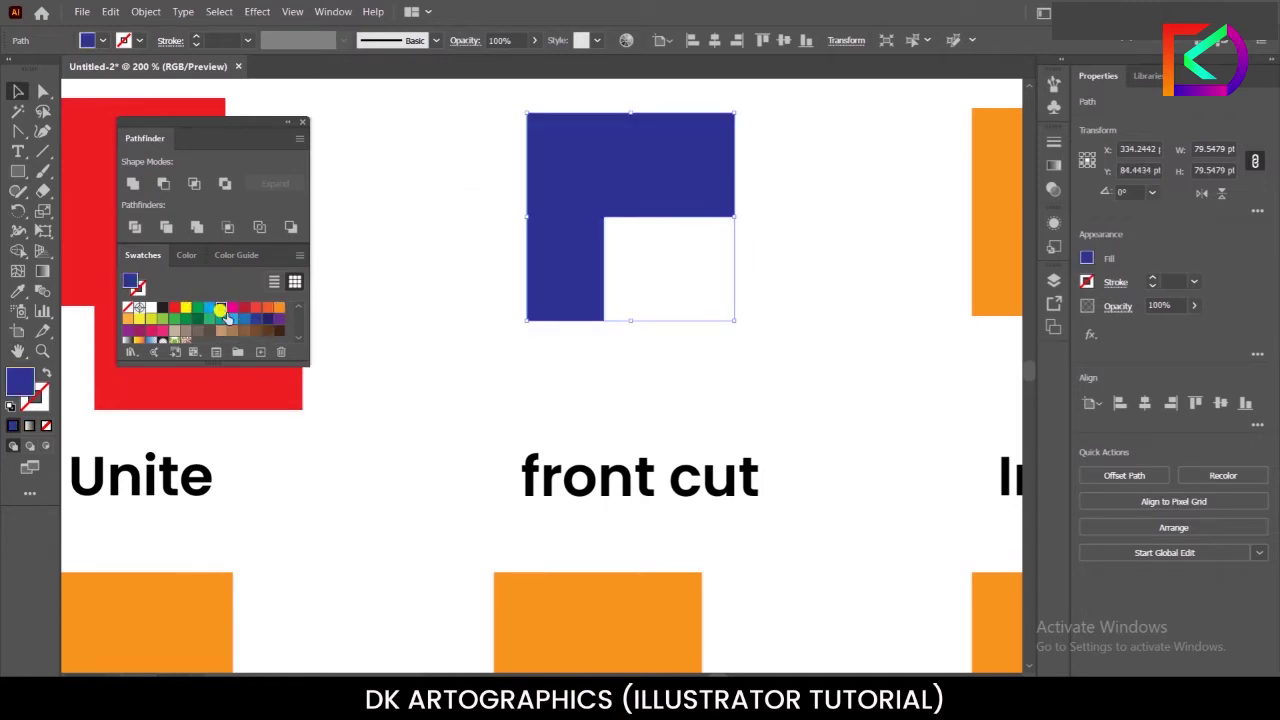
left_click(447, 301)
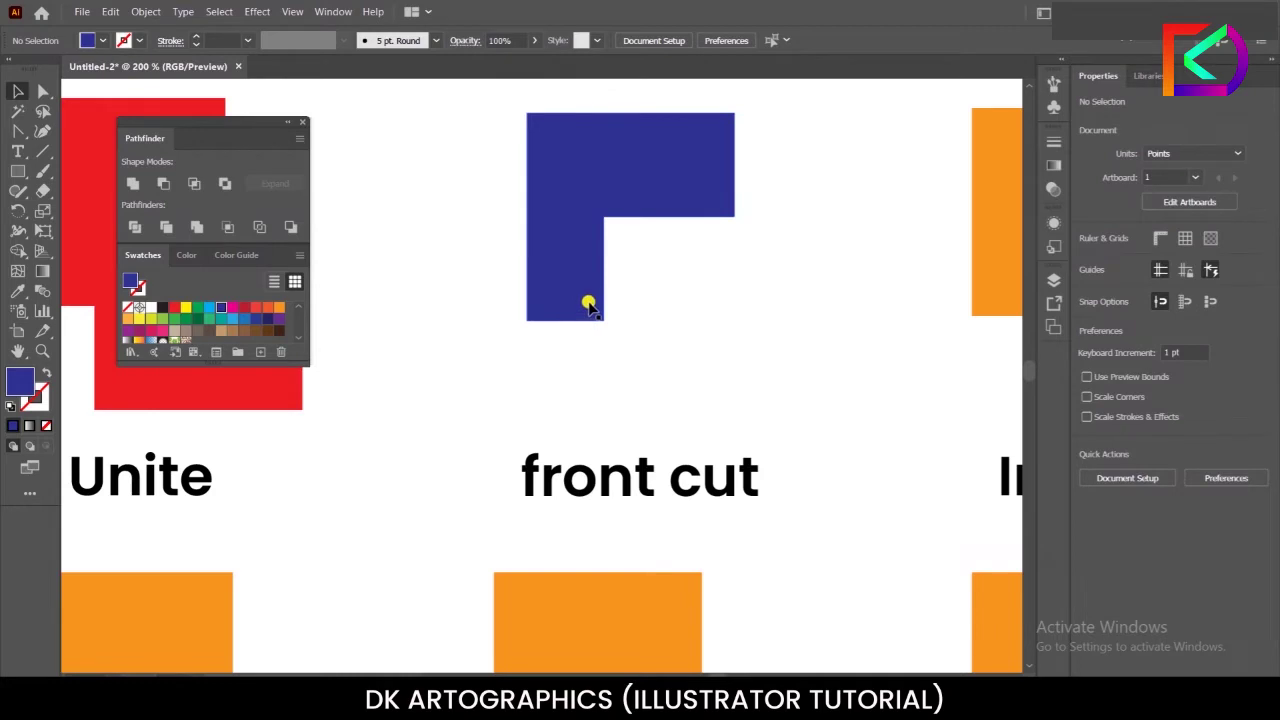
left_click_drag(657, 289, 548, 289)
left_click_drag(708, 320, 498, 336)
left_click_drag(639, 334, 577, 334)
left_click(17, 86)
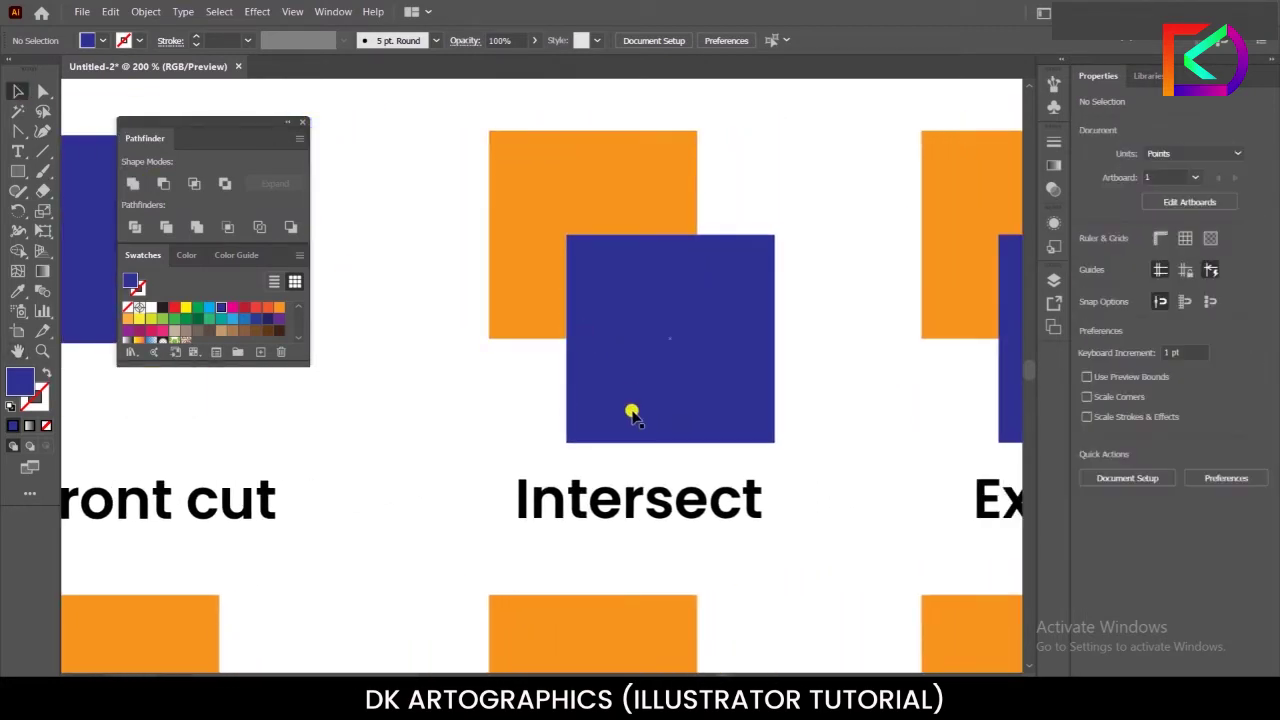
Step: Intersect the Intersect example's two squares, then undo to restore them
left_click(608, 323)
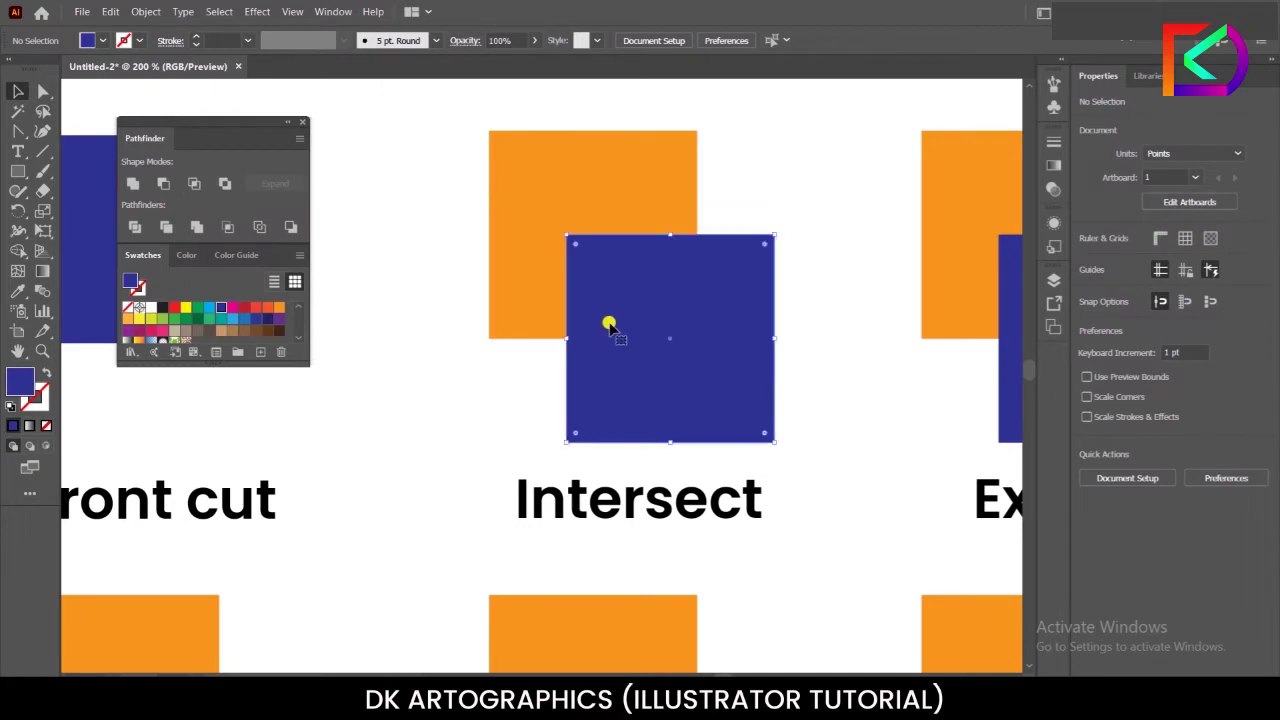
left_click(553, 195, "shift")
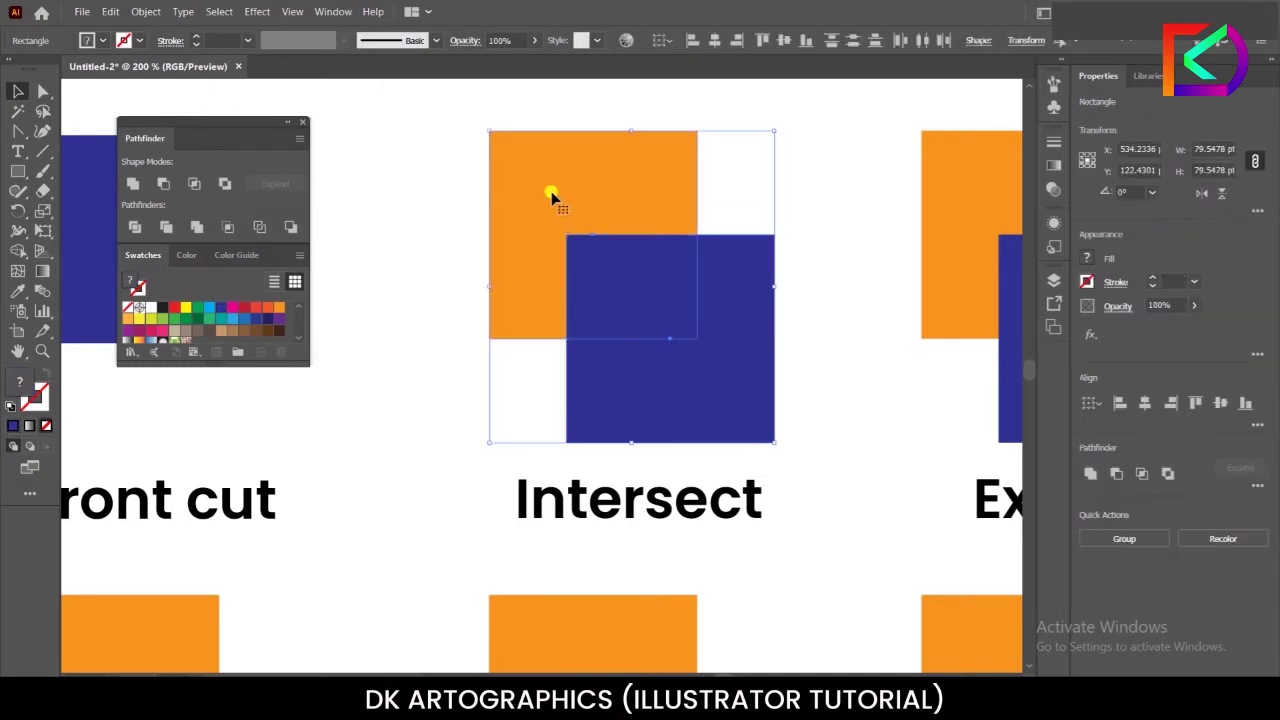
left_click(192, 186)
left_click(478, 343)
key("ctrl+z")
key("ctrl+z")
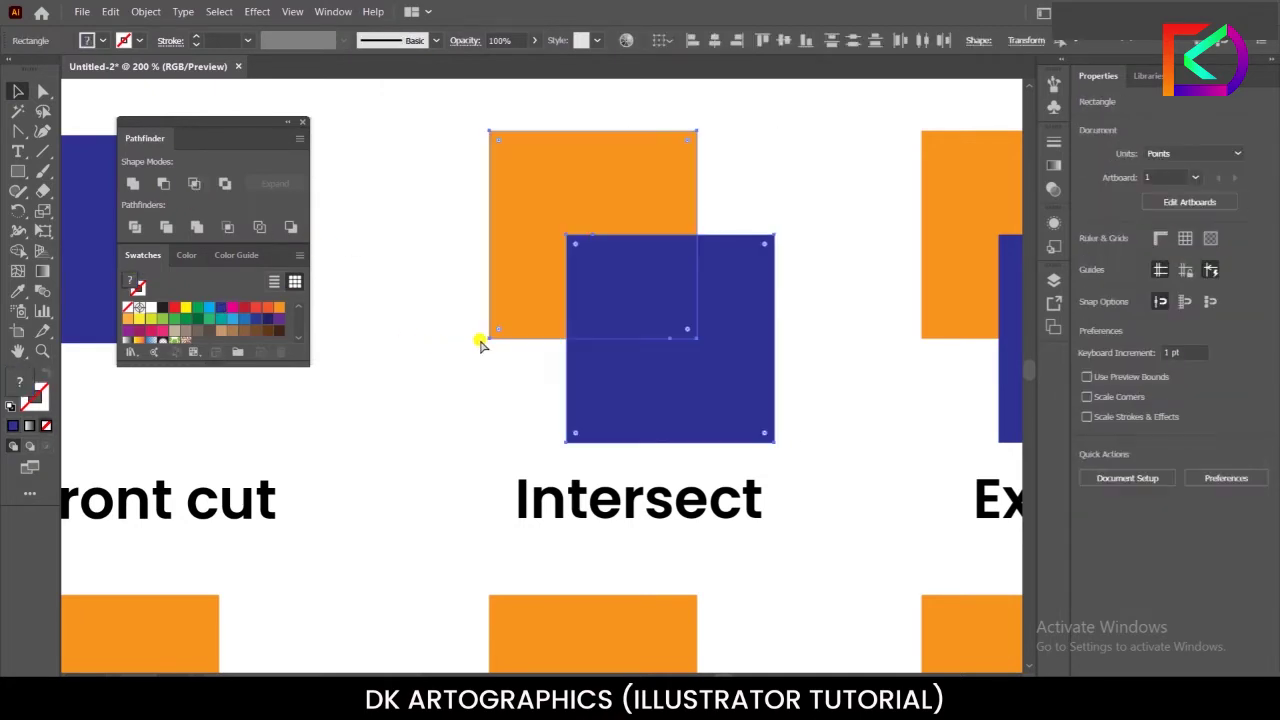
Step: Reapply Intersect so only the small blue overlap rectangle remains
scroll(570, 290, "up", 2)
left_click(596, 168)
left_click(790, 300)
left_click(516, 196, "shift")
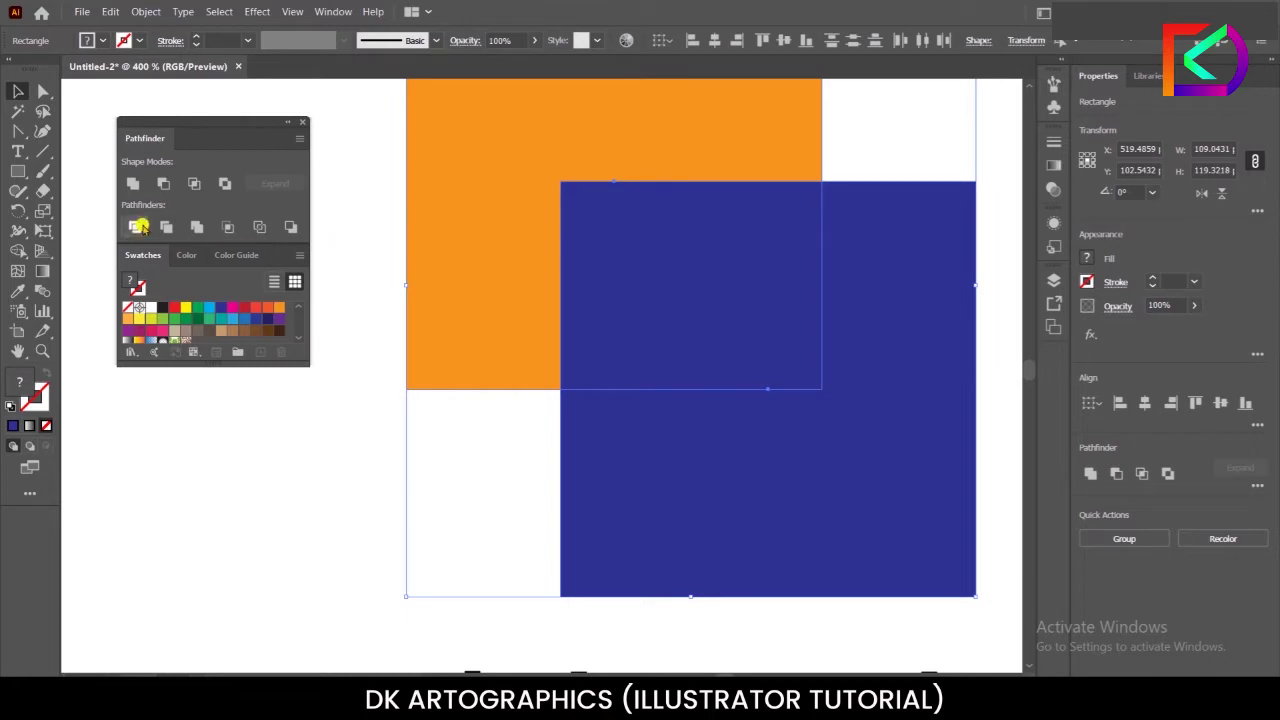
left_click(194, 183)
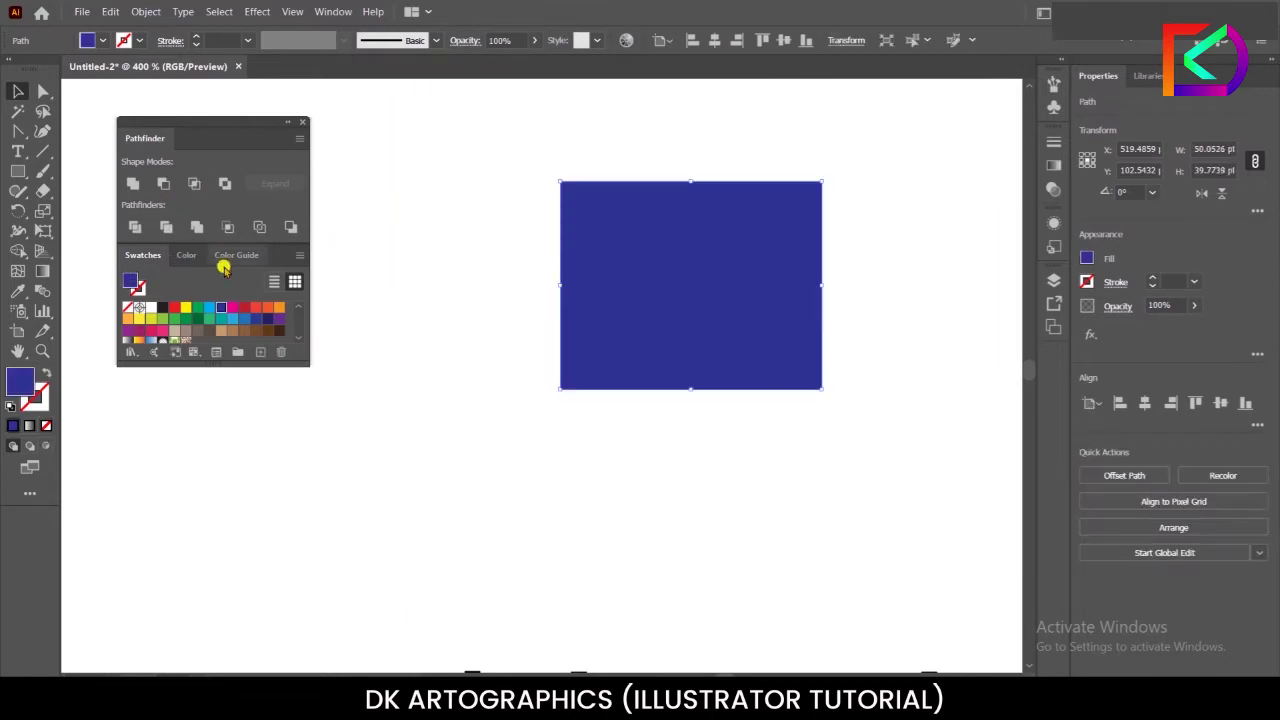
left_click(520, 310)
scroll(500, 267, "down", 2)
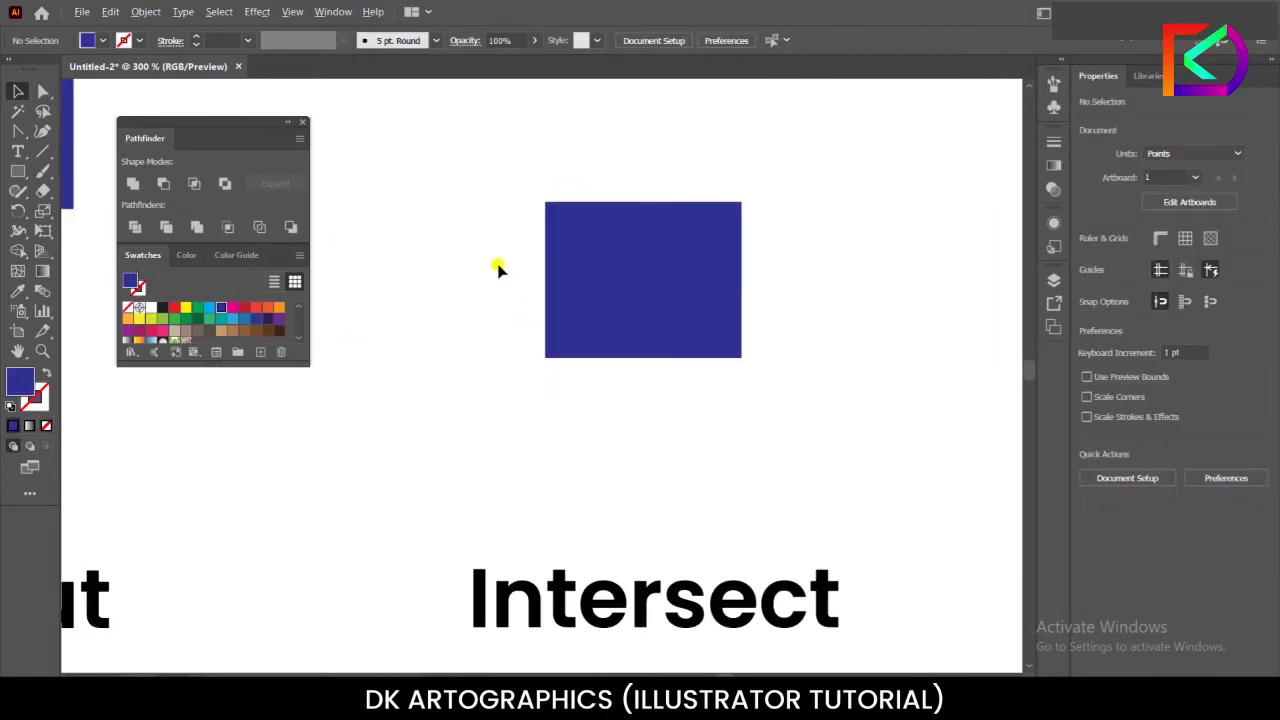
scroll(495, 268, "down", 1)
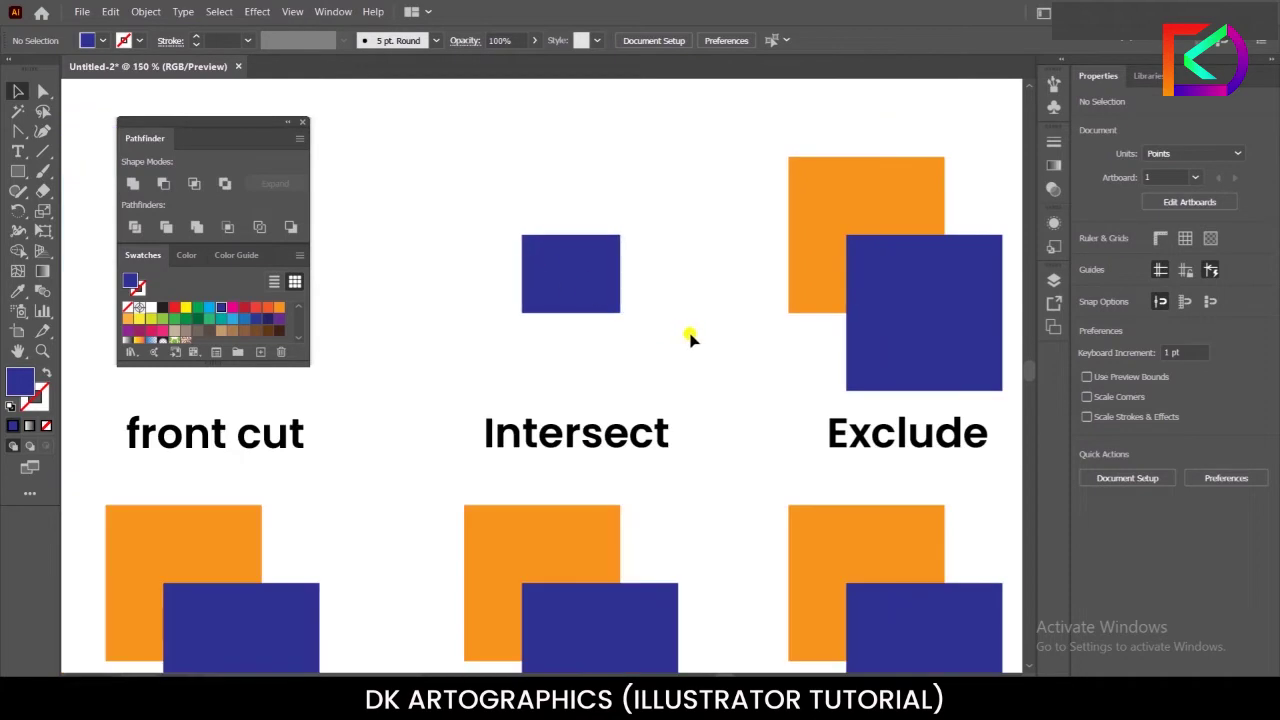
Step: Apply Exclude to the orange and blue squares, leaving one blue shape without the overlap
scroll(953, 237, "up", 3)
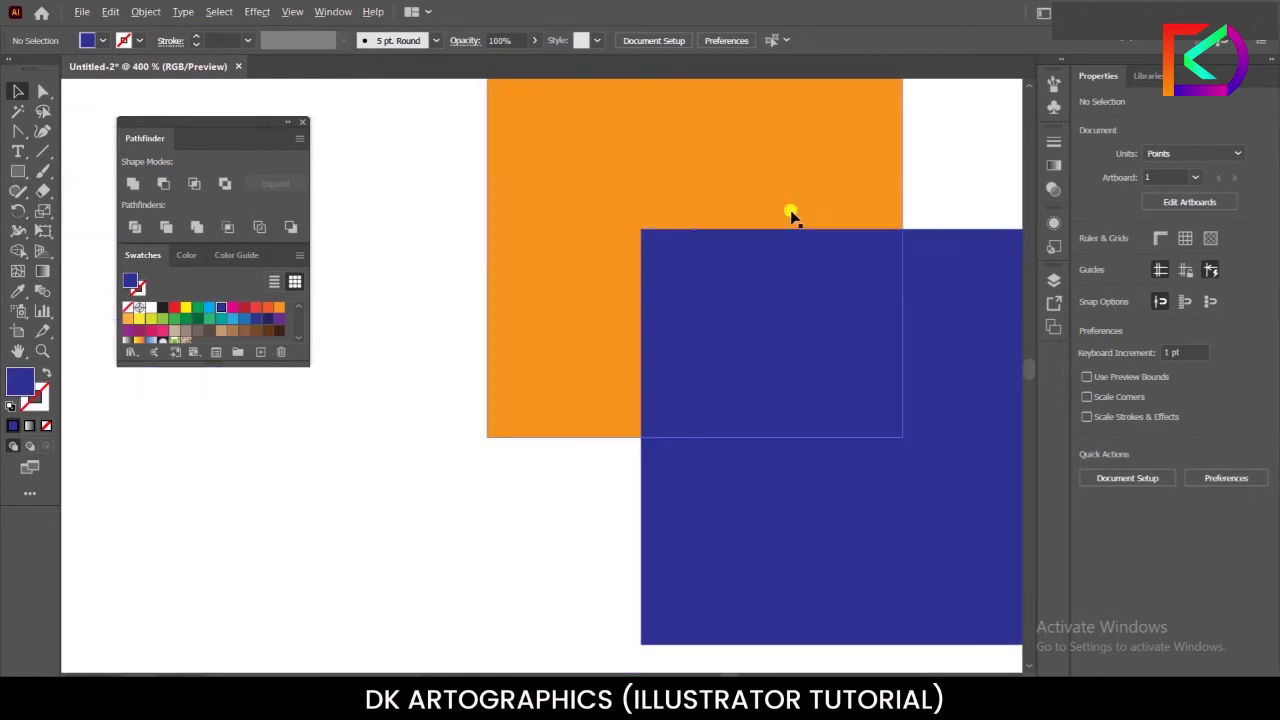
scroll(494, 180, "down", 1)
scroll(486, 200, "down", 1)
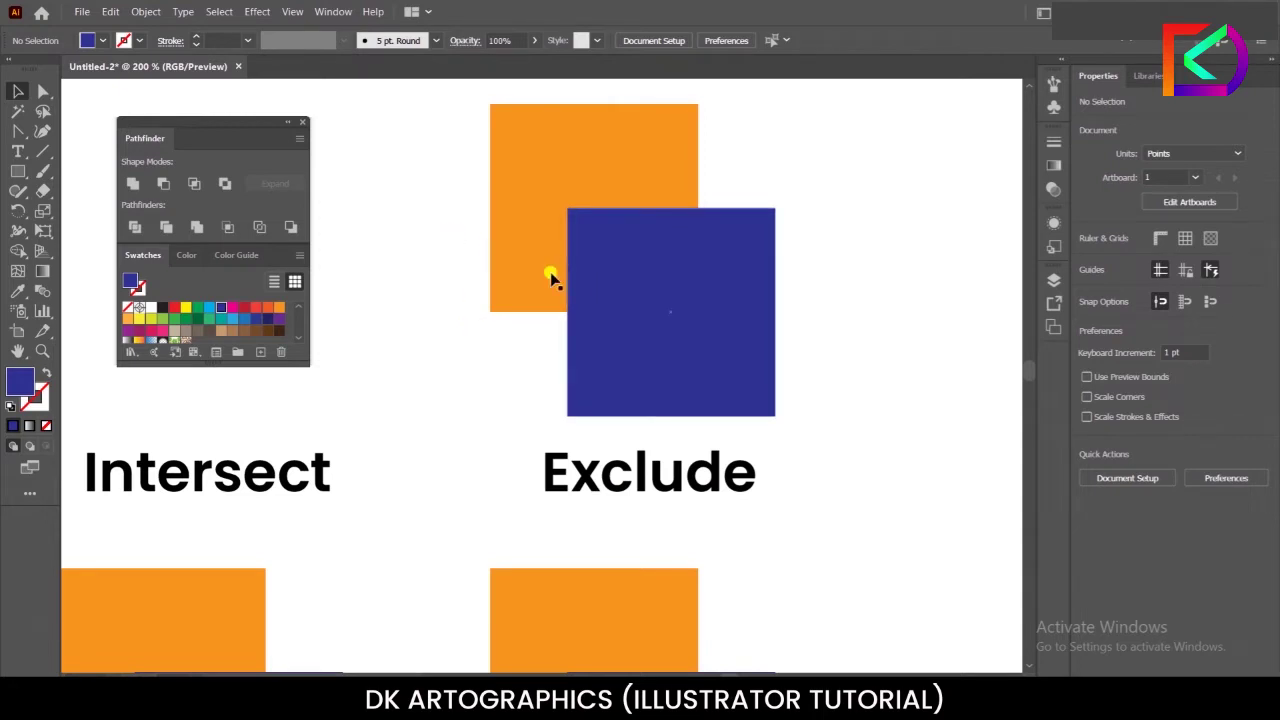
left_click(600, 263)
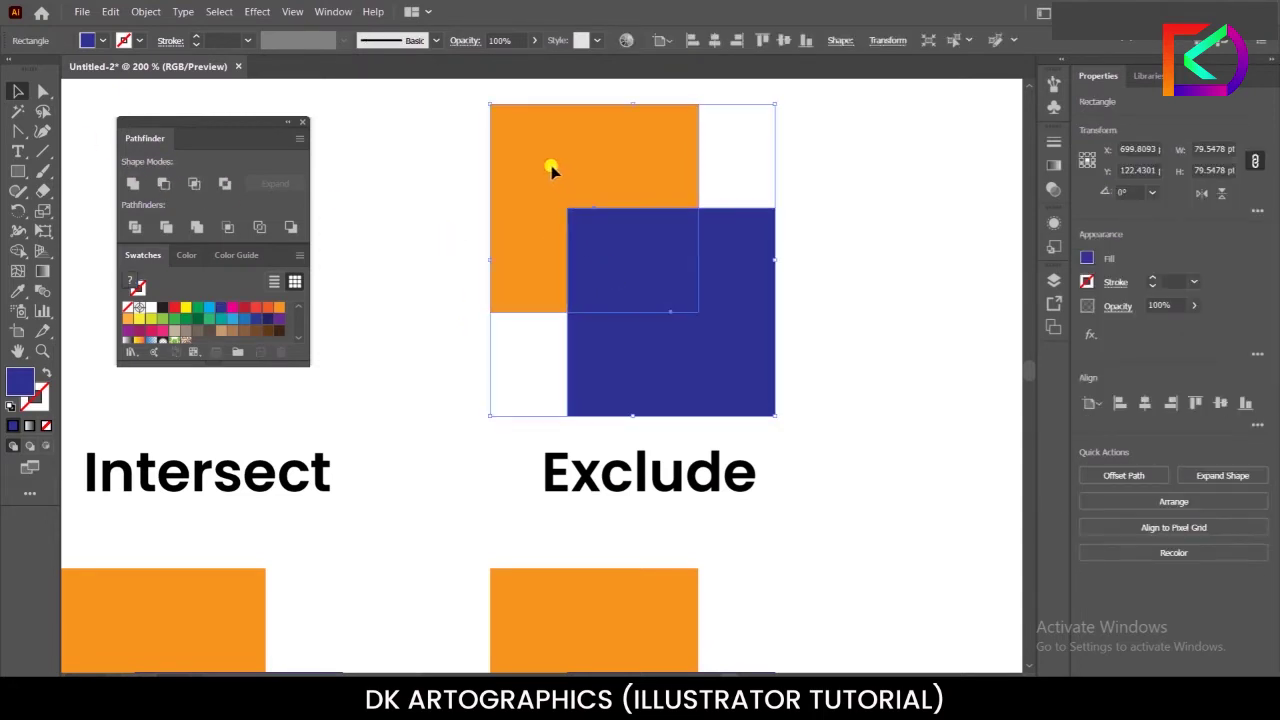
left_click(553, 170, "shift")
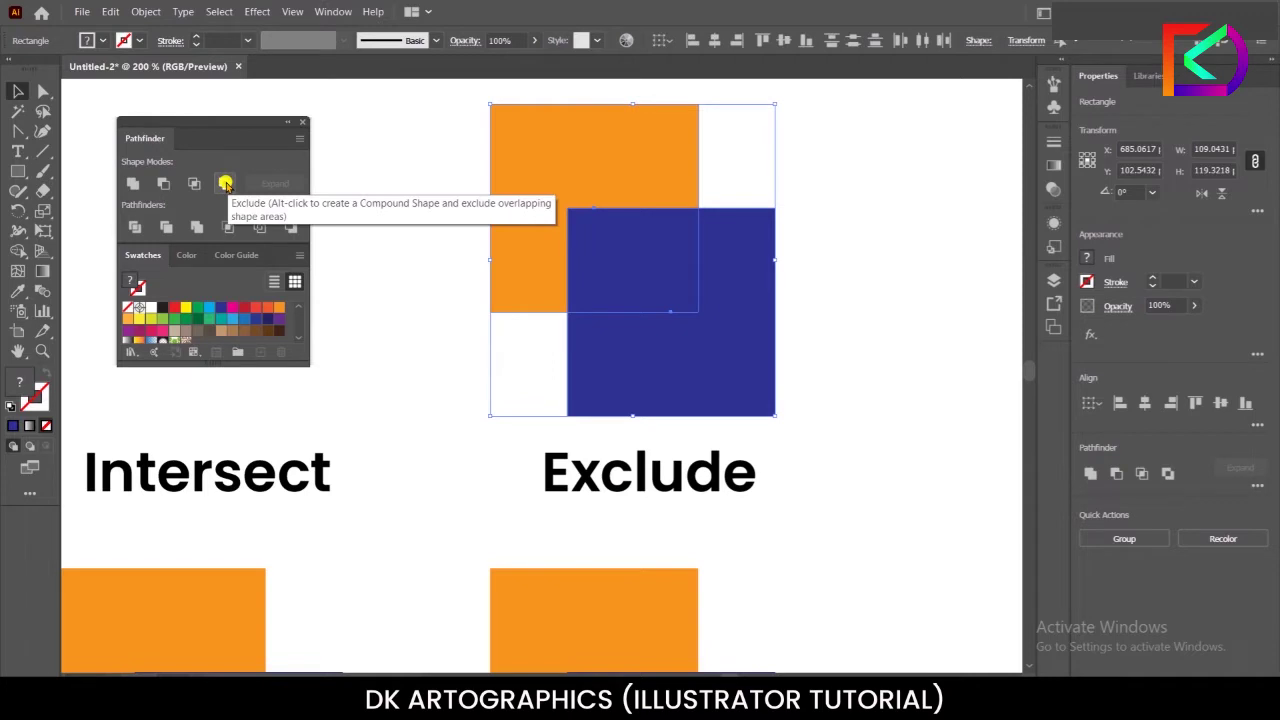
scroll(566, 209, "up", 2)
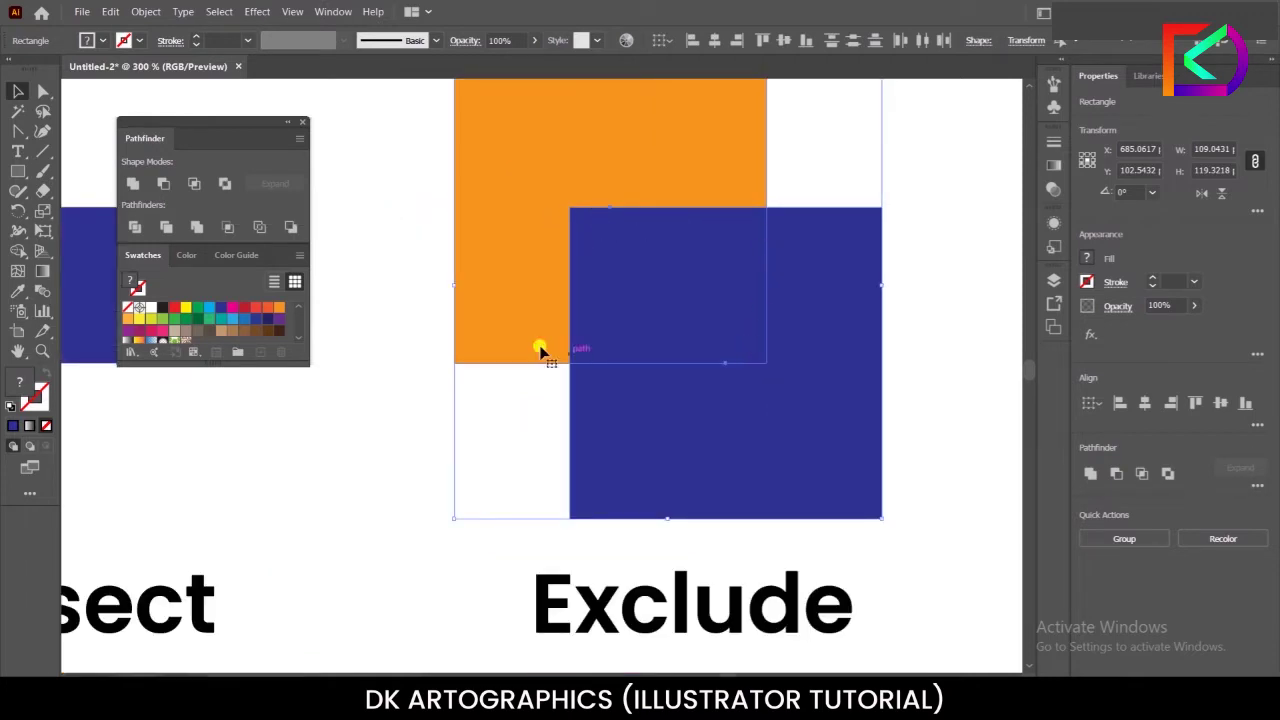
left_click(226, 184)
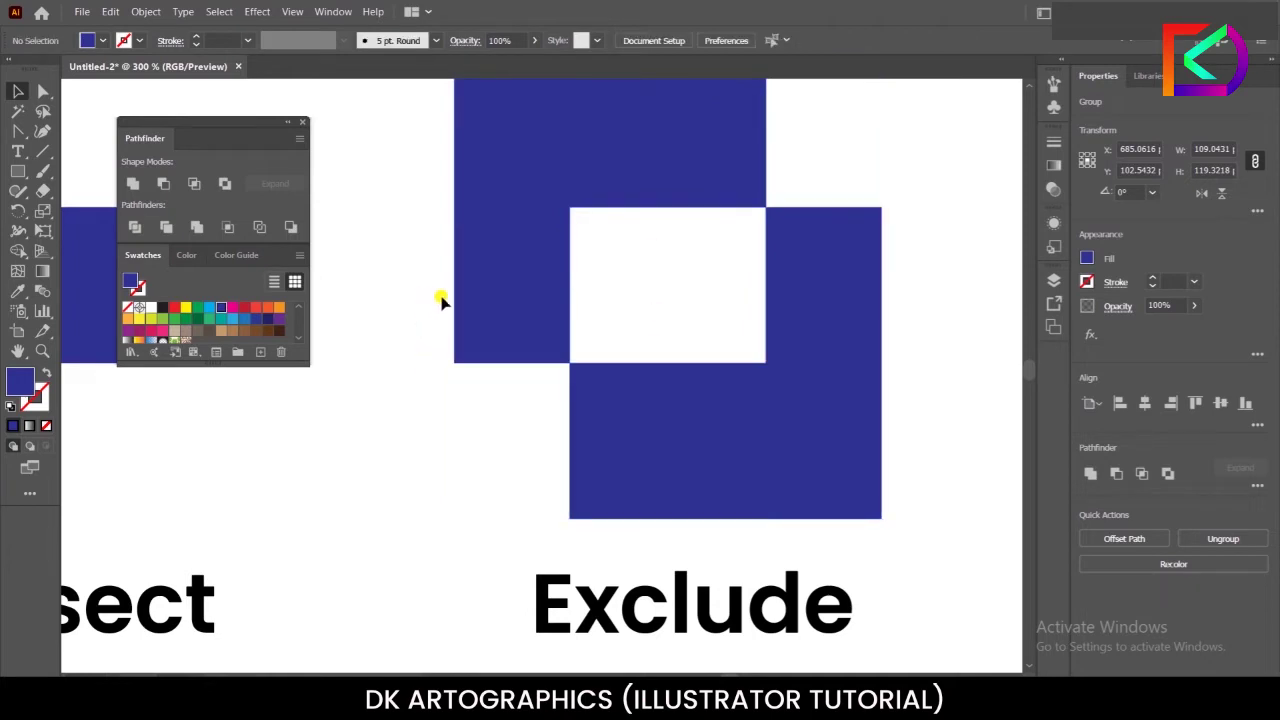
left_click_drag(512, 322, 506, 325)
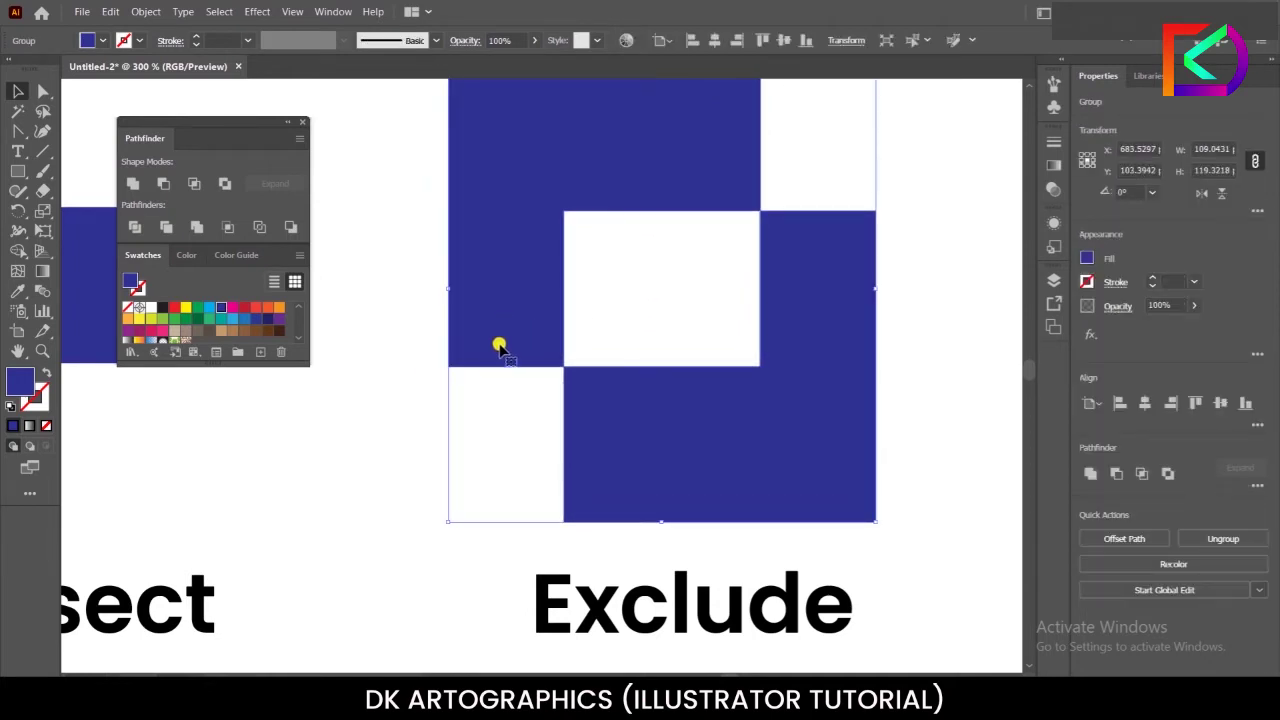
left_click(410, 383)
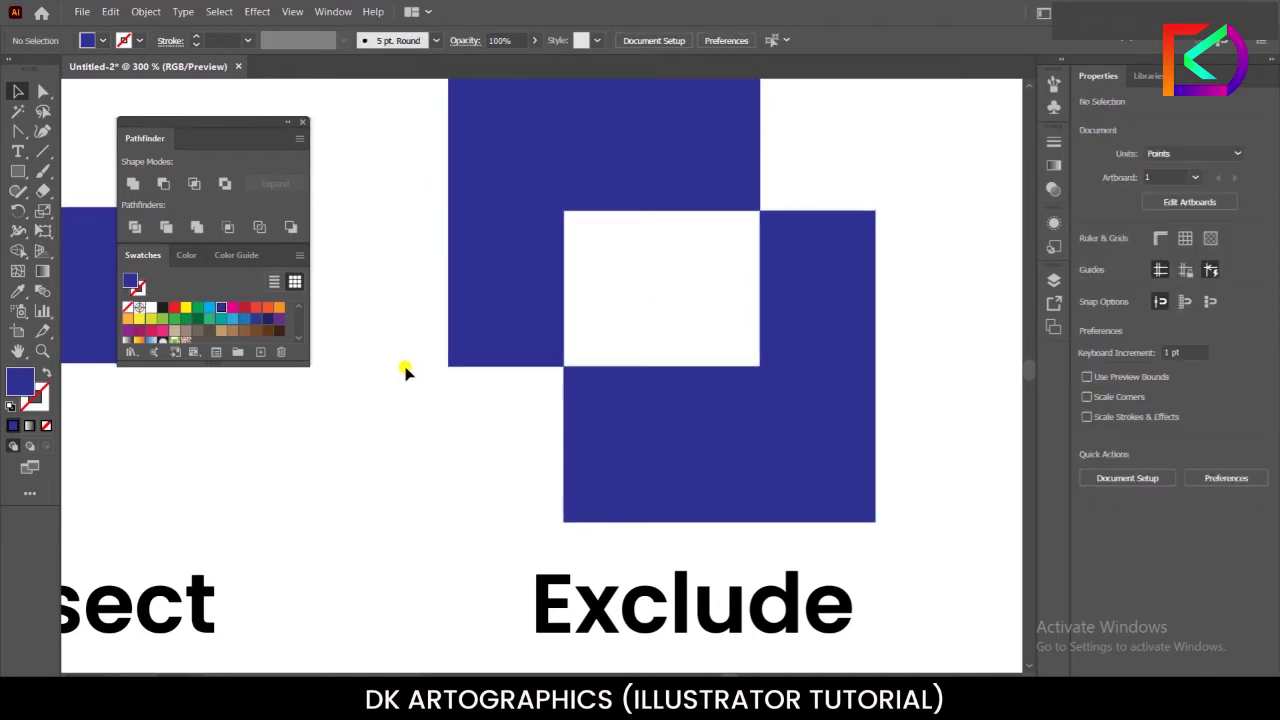
left_click_drag(405, 372, 693, 230)
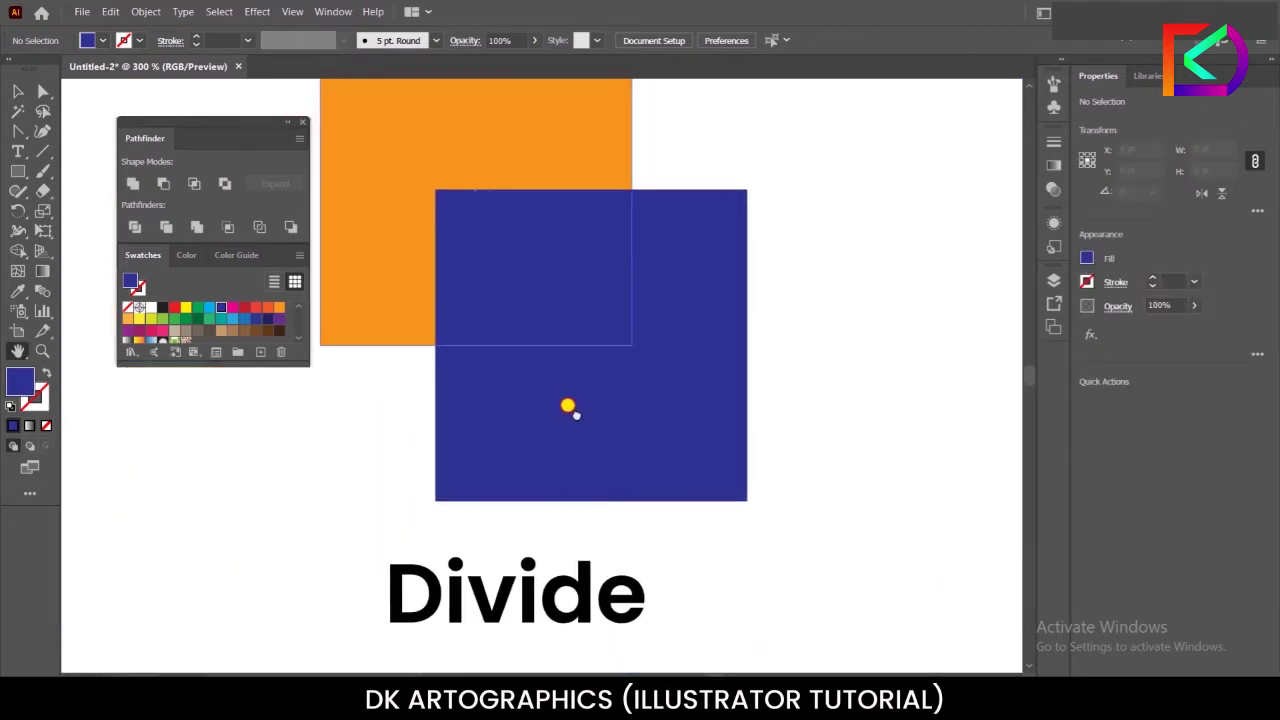
Step: Divide the Divide example's two squares into pieces along their overlap
left_click_drag(562, 424, 564, 418)
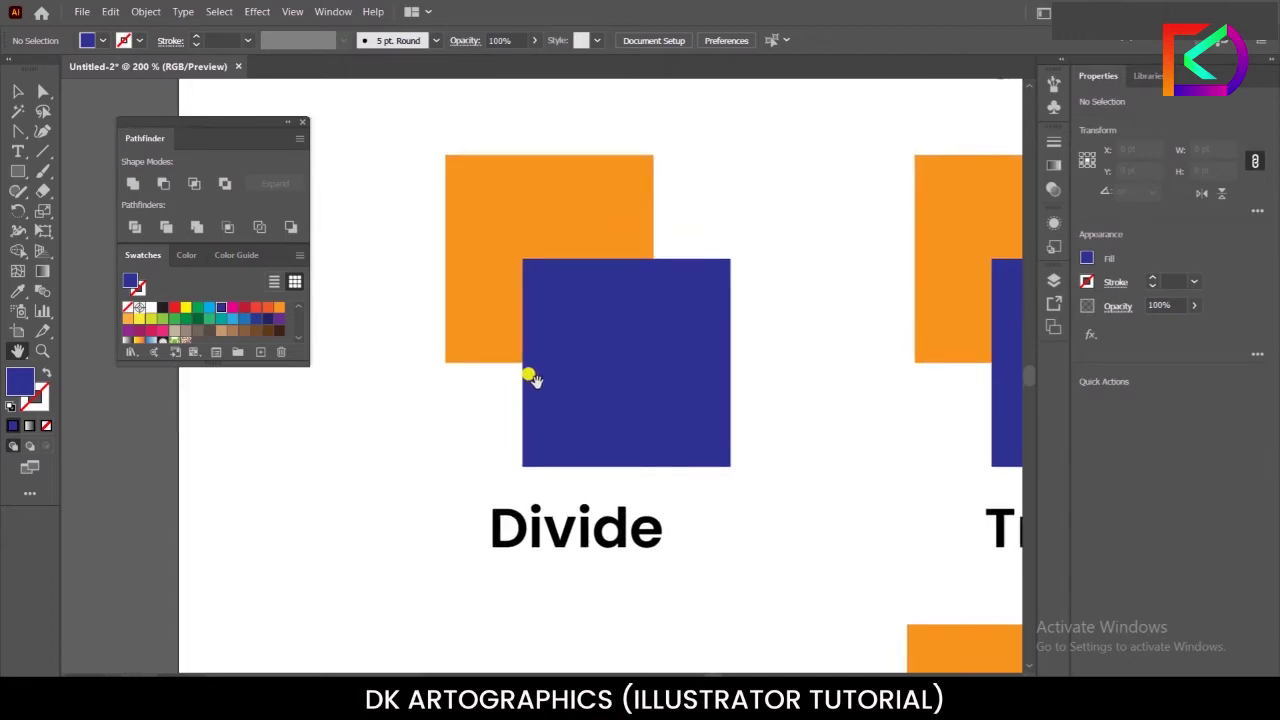
left_click(14, 91)
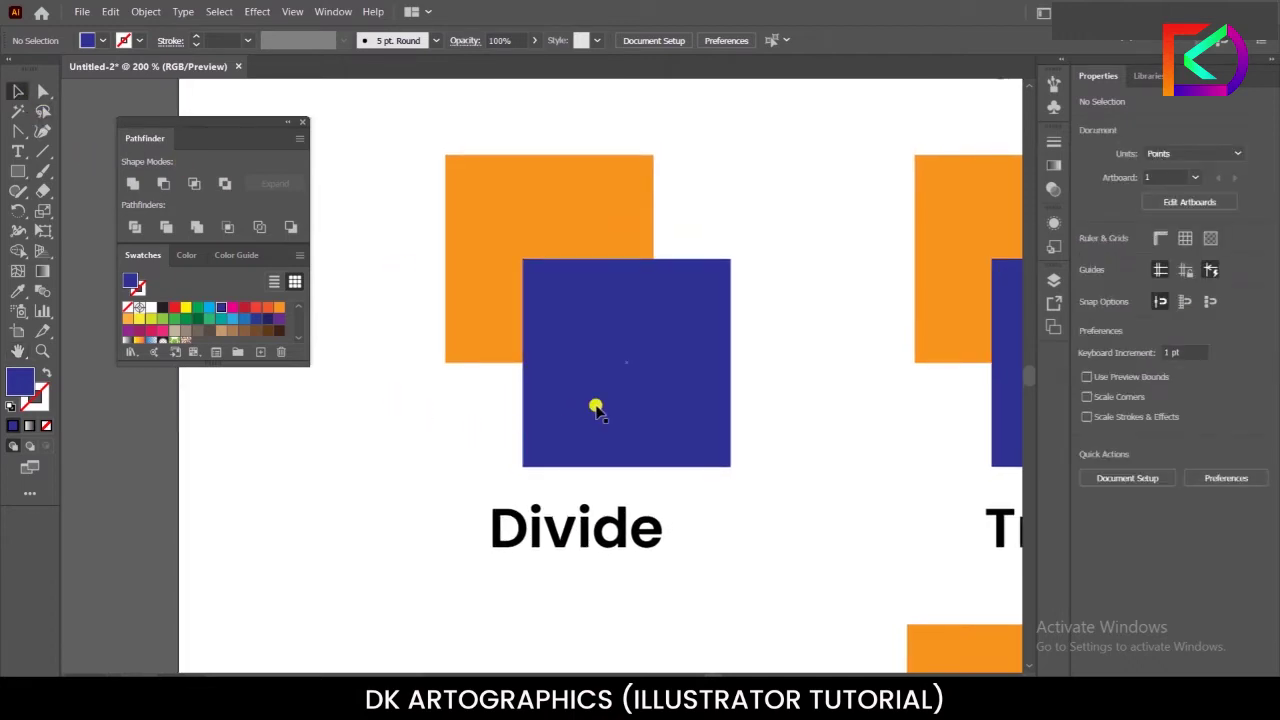
left_click(594, 405)
left_click(509, 206, "shift")
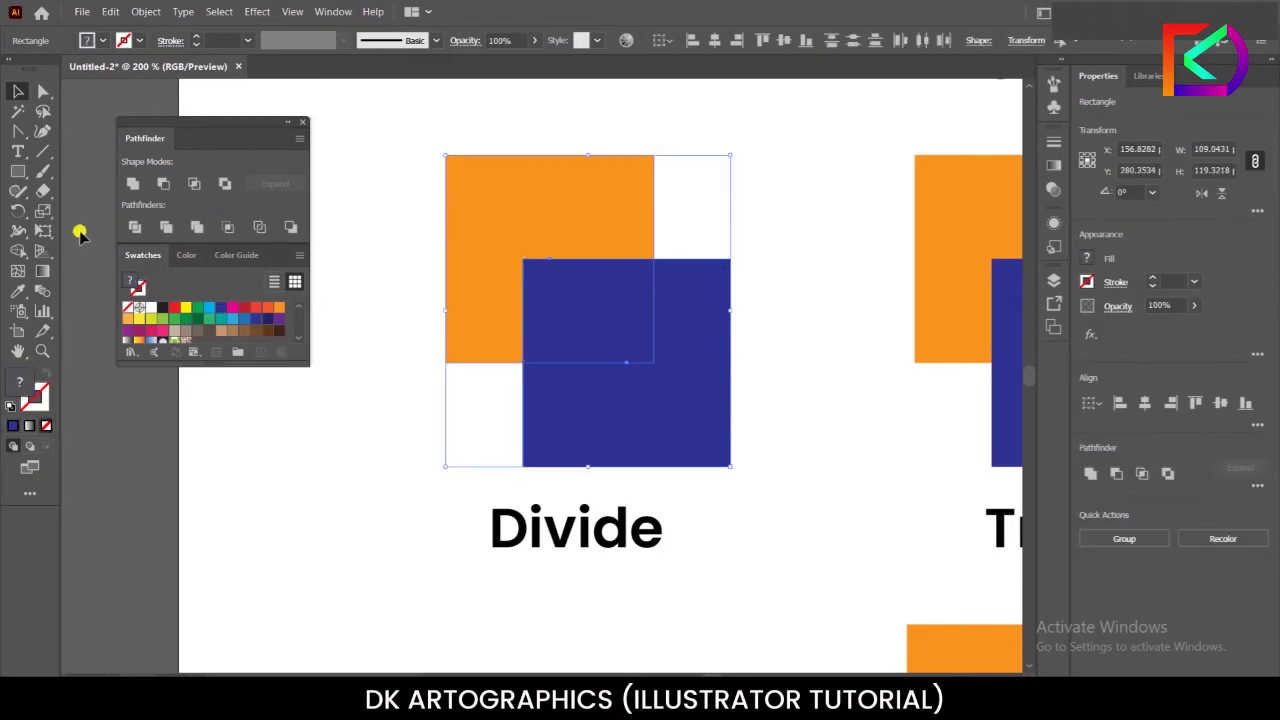
left_click(136, 230)
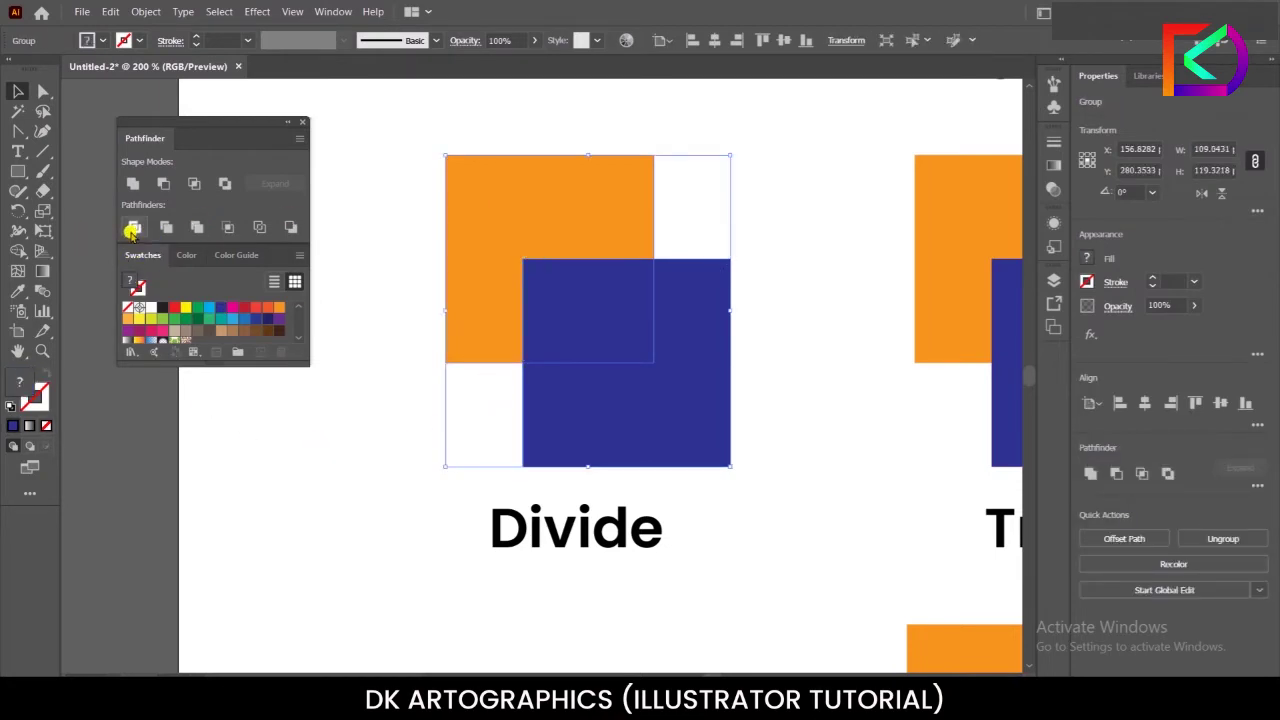
Step: Ungroup the divided pieces so each can be handled separately
right_click(568, 332)
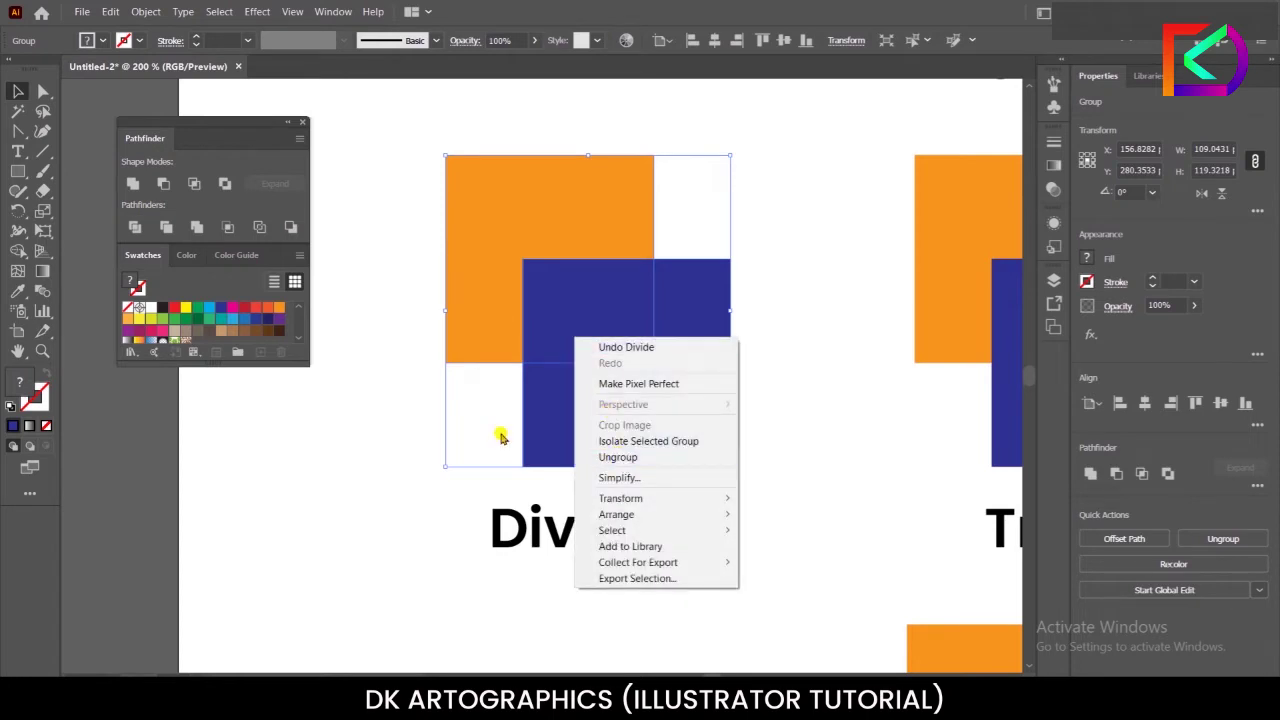
left_click(503, 415)
left_click_drag(553, 345, 537, 336)
right_click(547, 314)
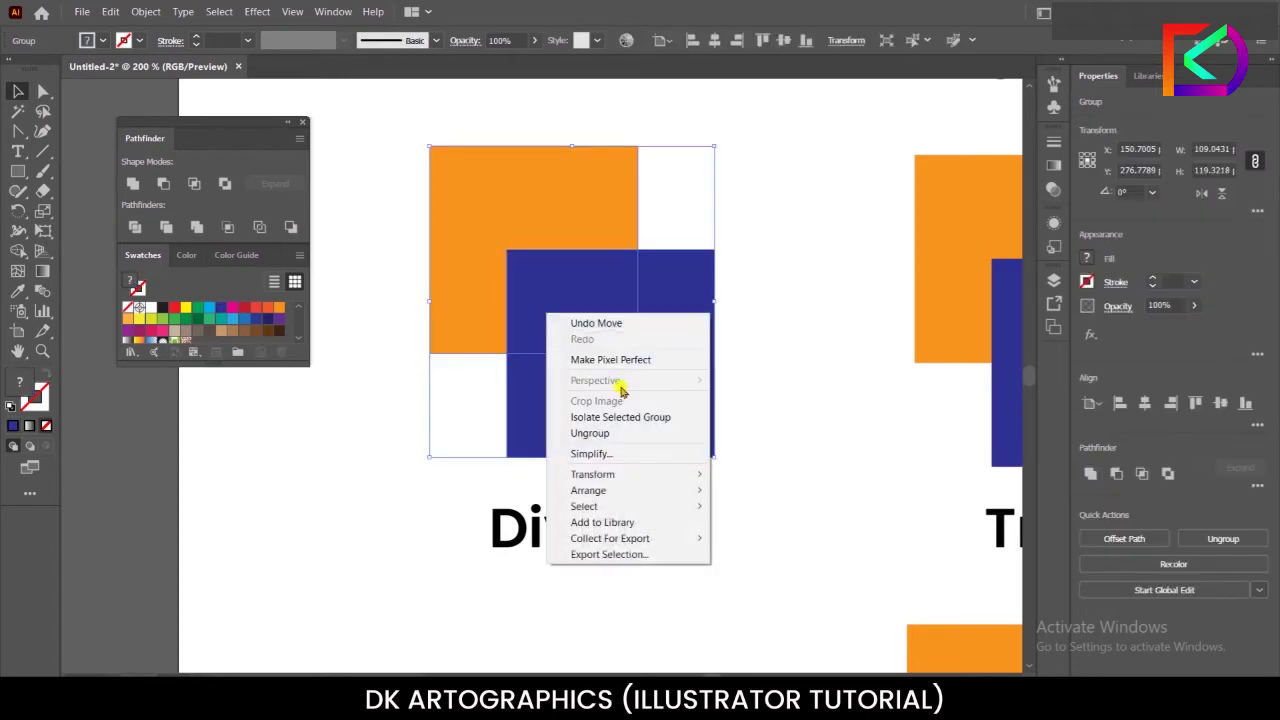
left_click(590, 433)
left_click(409, 380)
mouse_move(553, 292)
left_mouse_down()
mouse_move(366, 306)
mouse_move(486, 324)
mouse_move(514, 300)
mouse_move(514, 334)
mouse_move(429, 334)
left_mouse_up()
key("ctrl+z")
Step: Fill the overlap piece yellow after trying green and orange
left_click(197, 307)
left_click(335, 390)
left_click(571, 323)
left_click(278, 307)
left_click(369, 362)
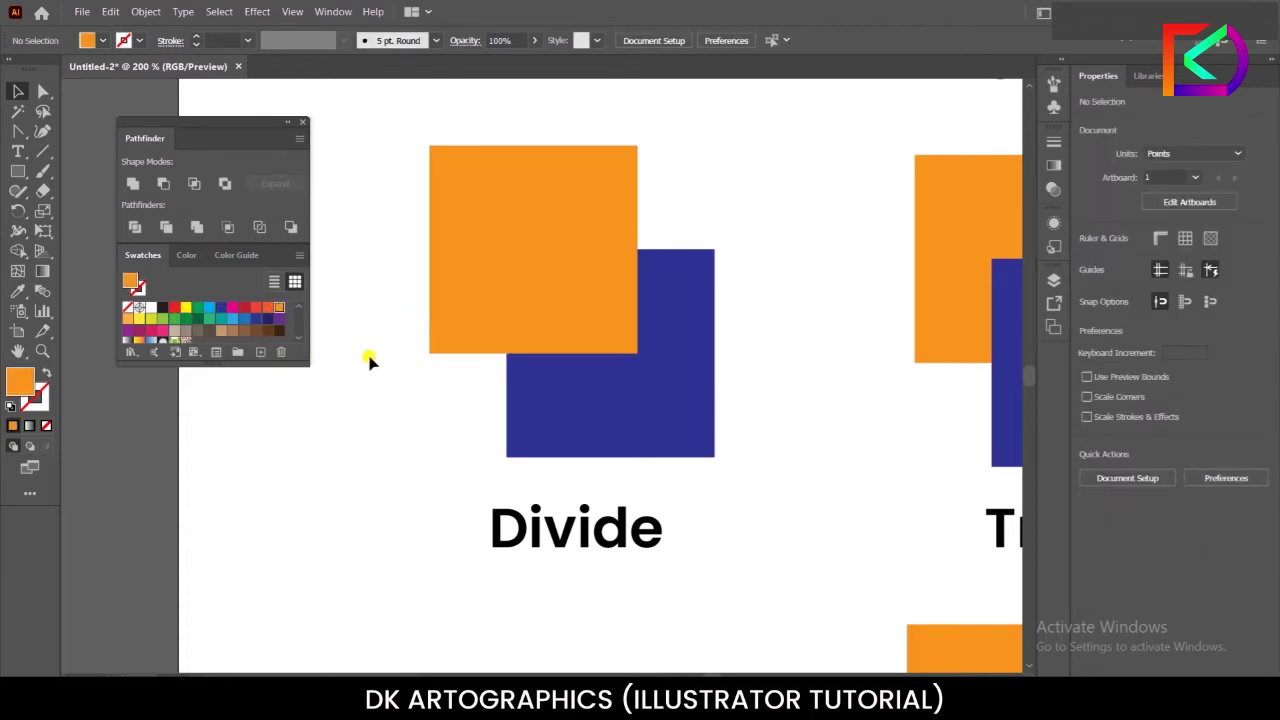
left_click(520, 297)
left_click(185, 307)
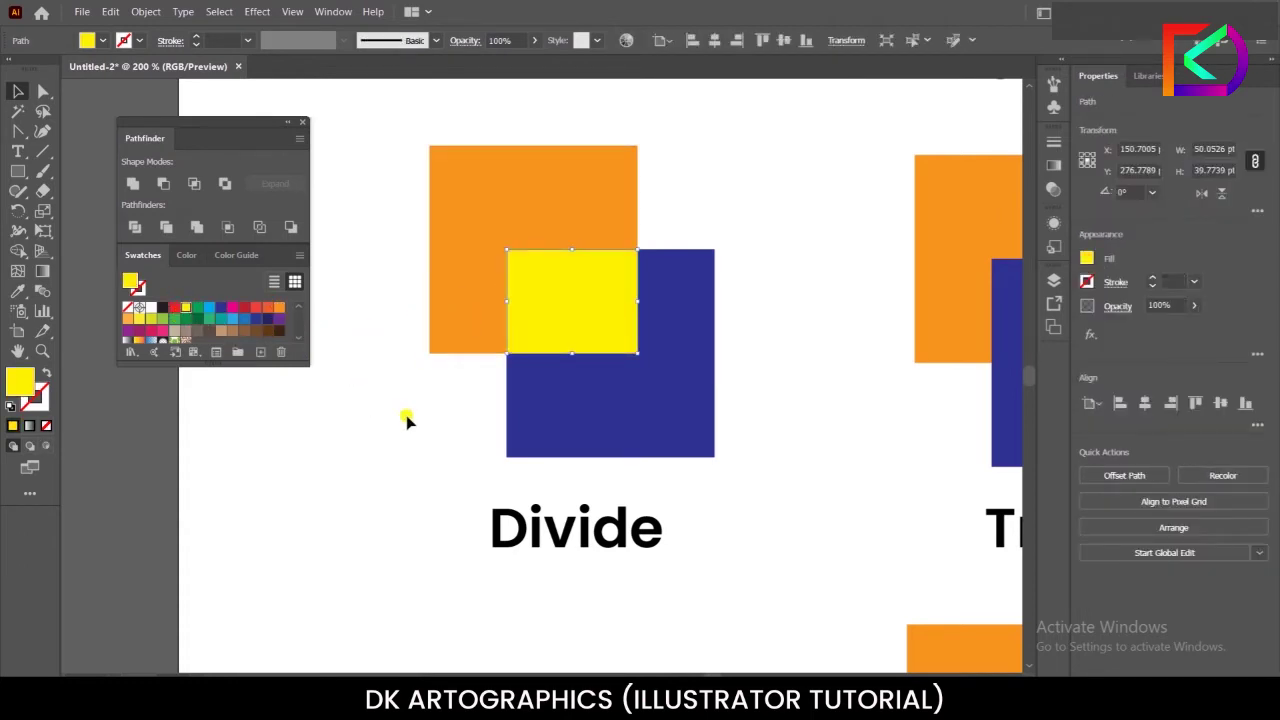
left_click(406, 418)
scroll(406, 418, "down", 1)
Step: Apply Trim to the Trim example's orange and blue squares
scroll(983, 383, "up", 2)
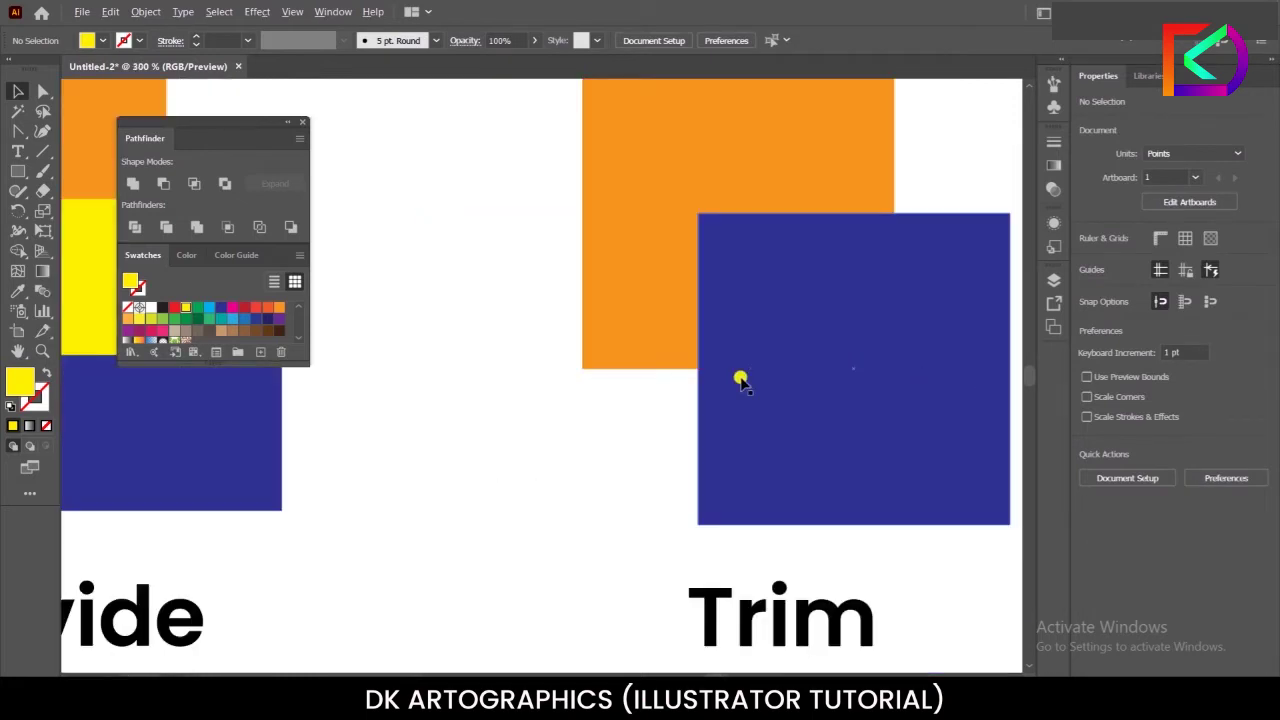
scroll(490, 398, "down", 1)
left_click(757, 349)
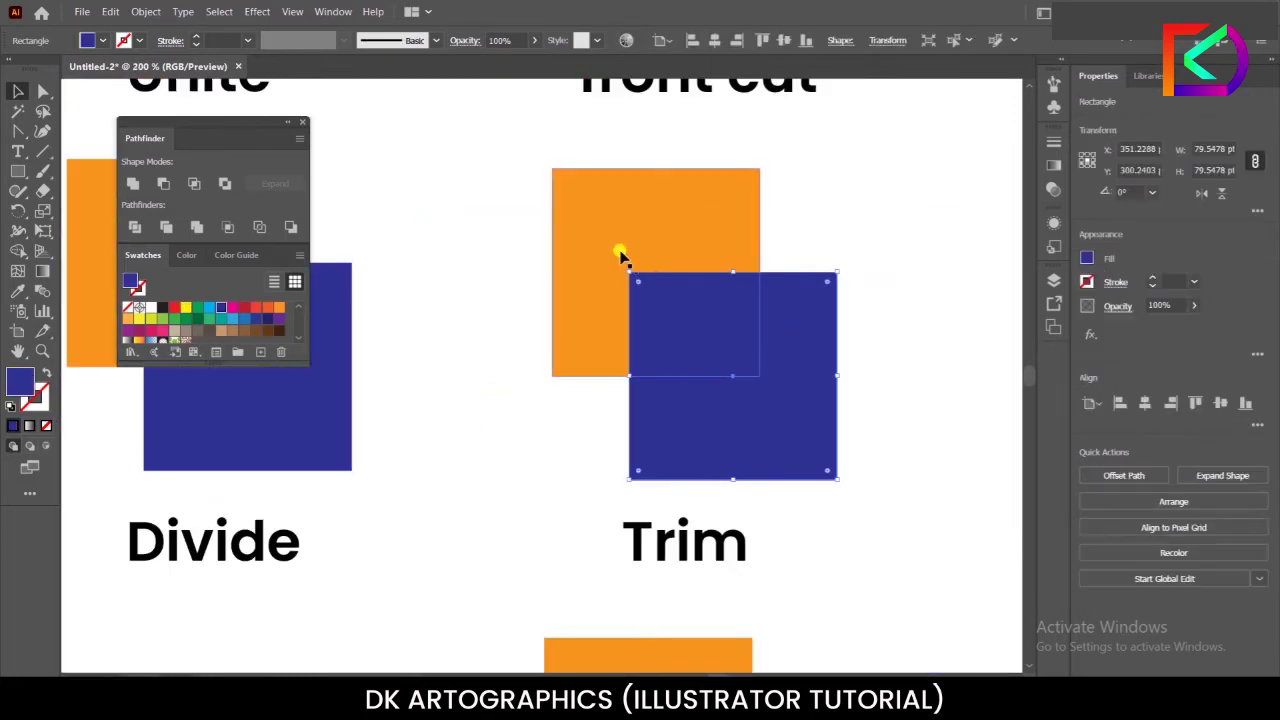
left_click(623, 234, "shift")
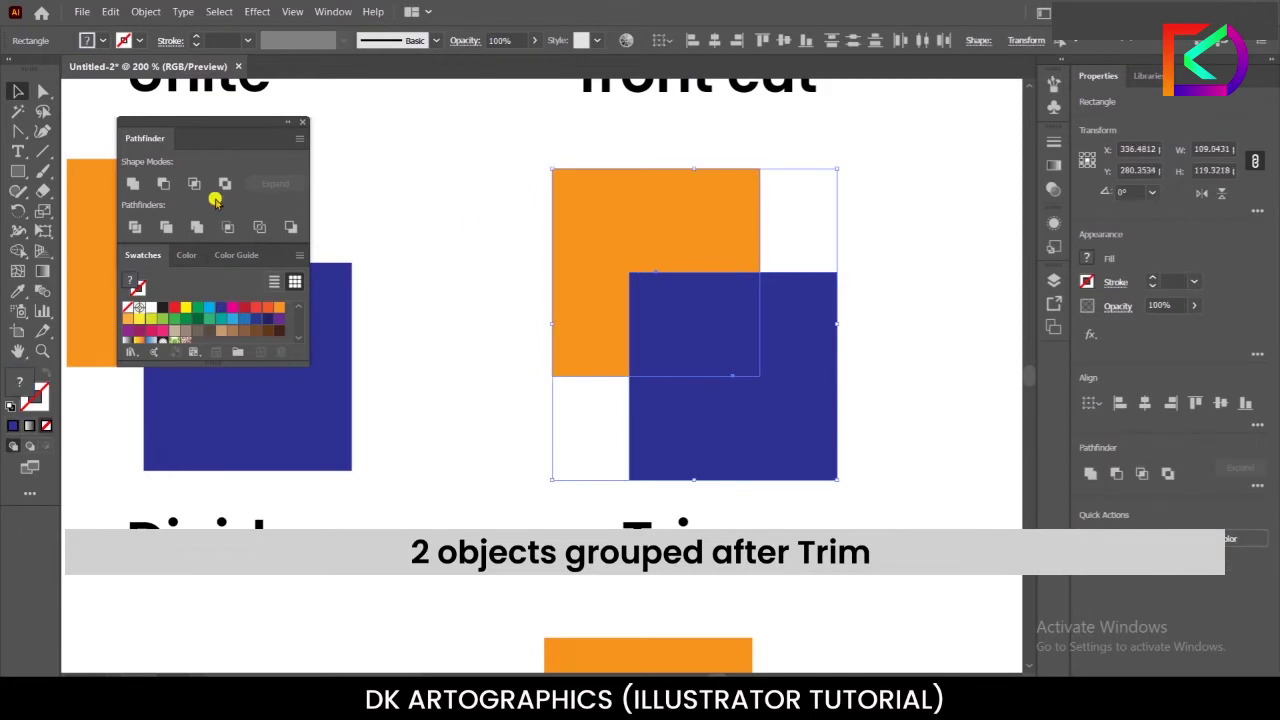
left_click(549, 289)
Step: Ungroup the trimmed pieces and pull the blue square away from the orange L-shape
left_click_drag(657, 336, 673, 337)
right_click(673, 337)
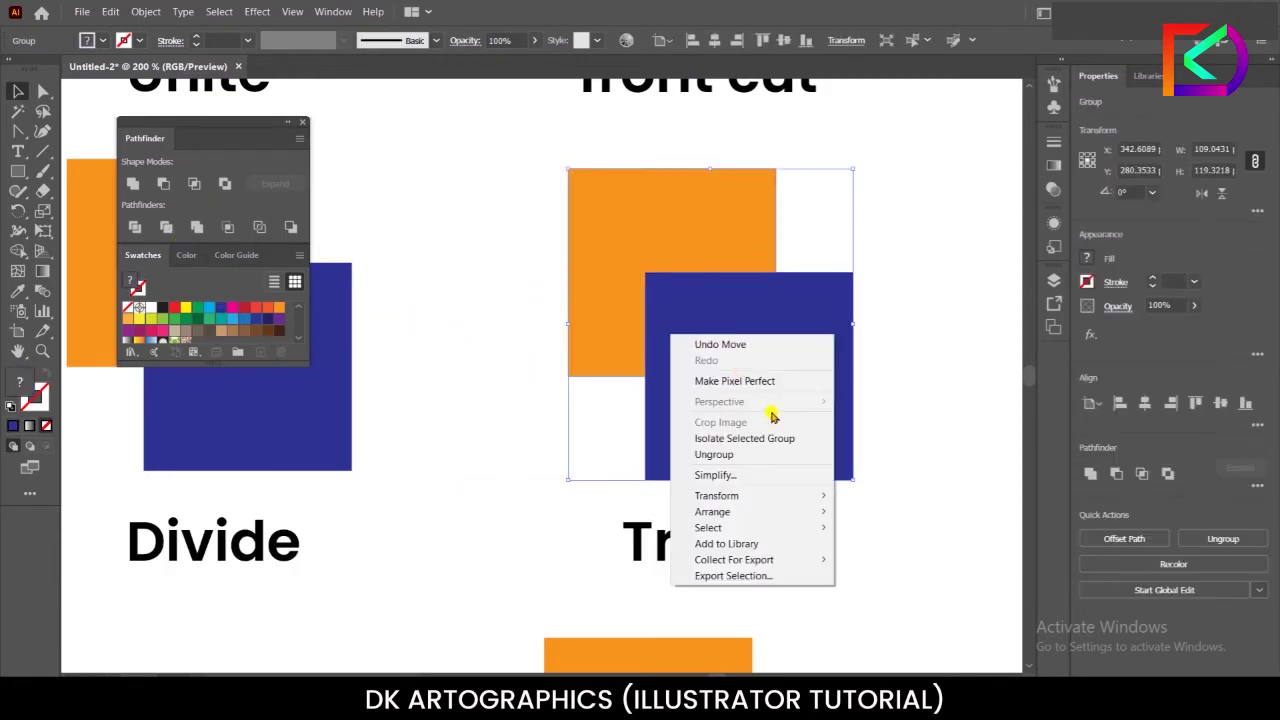
left_click(708, 453)
left_click(572, 398)
left_click_drag(708, 400, 722, 410)
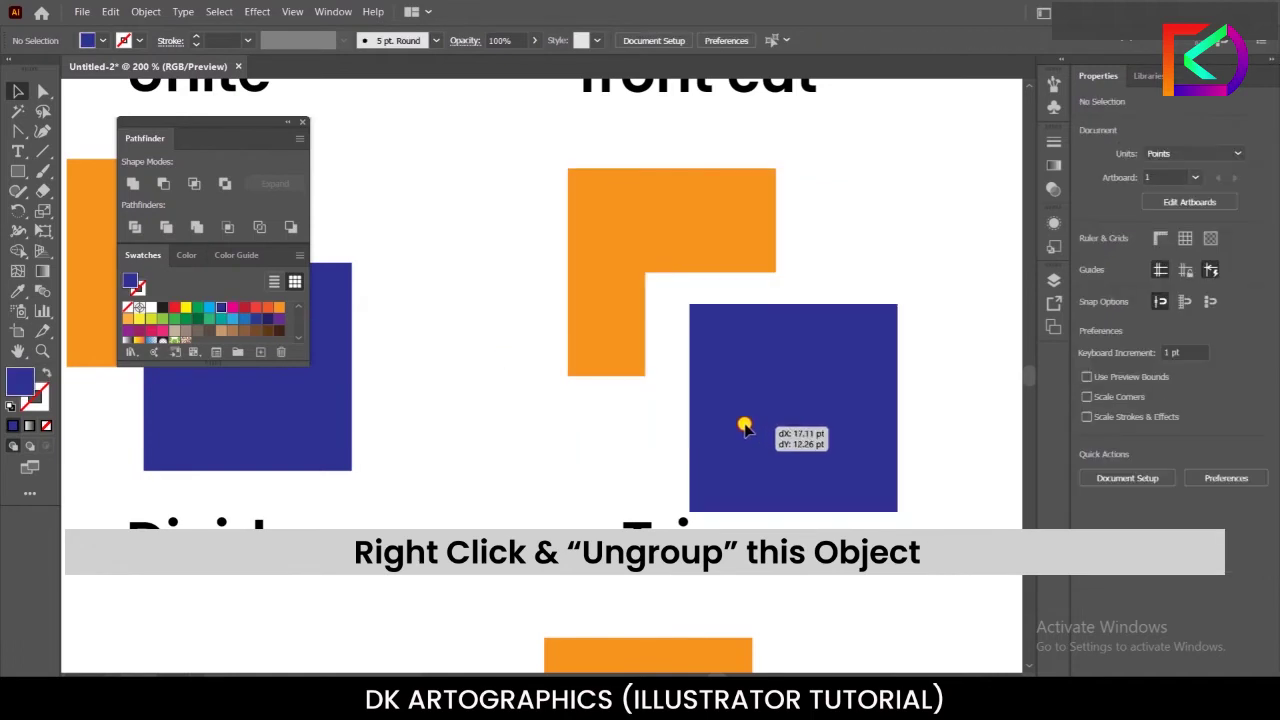
left_click(508, 334)
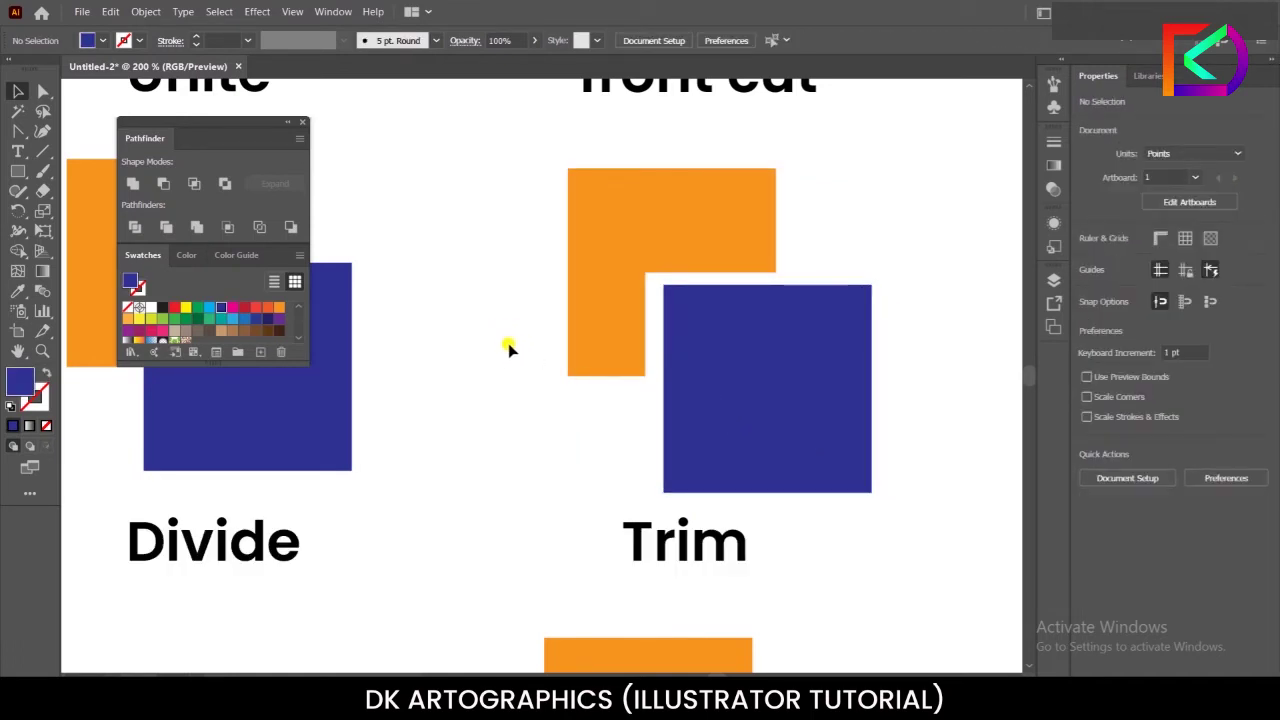
Step: Merge the Merge example's orange and blue squares
scroll(469, 351, "right", 10)
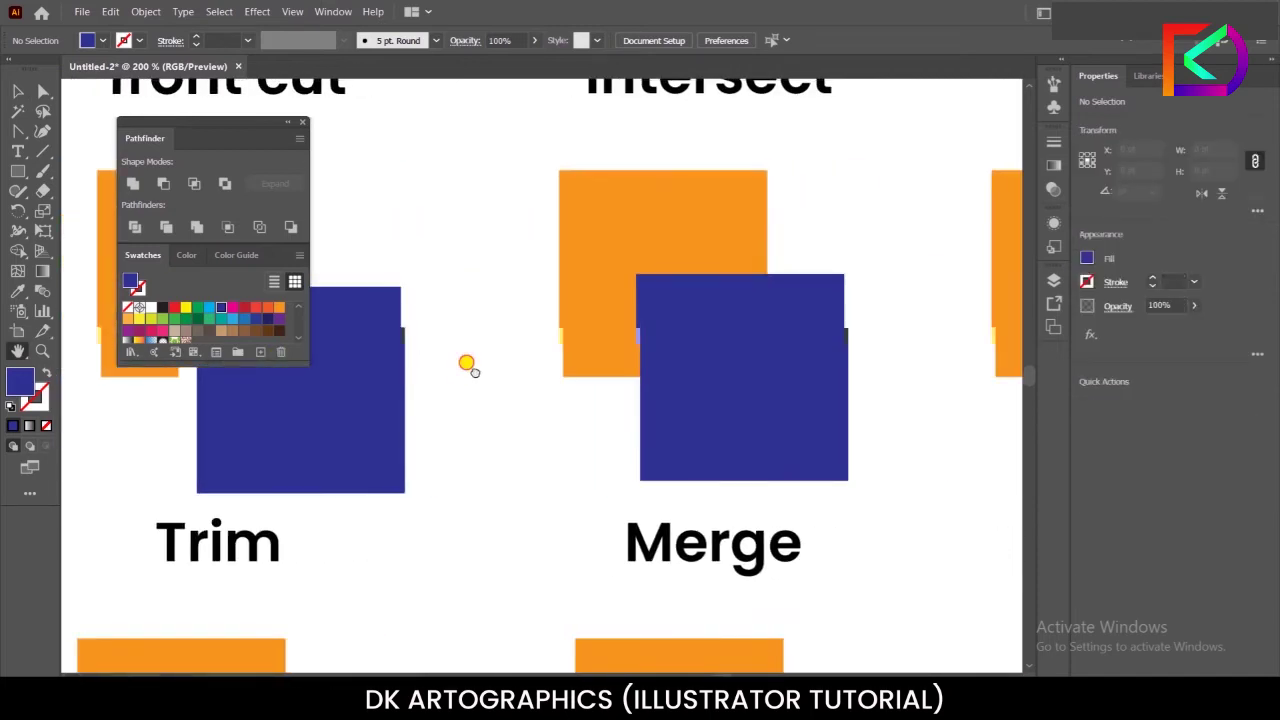
scroll(467, 363, "right", 2)
left_click(17, 90)
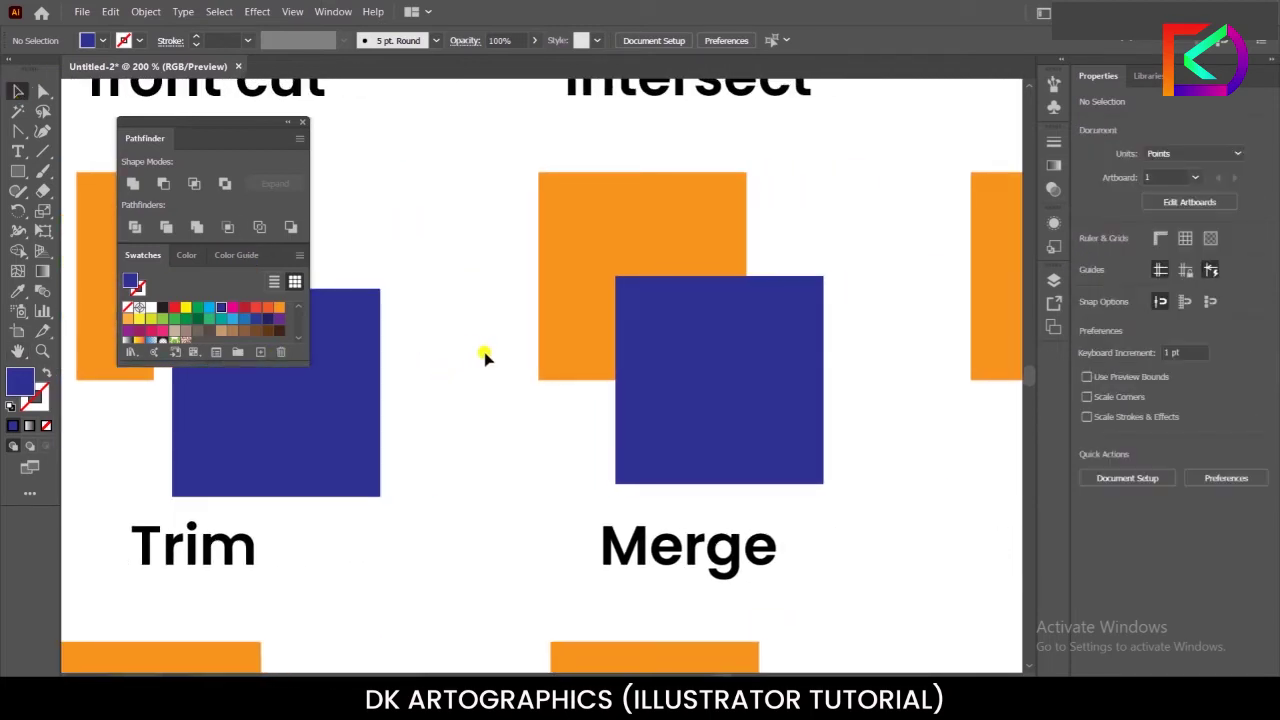
left_click(718, 395)
left_click(672, 220, "shift")
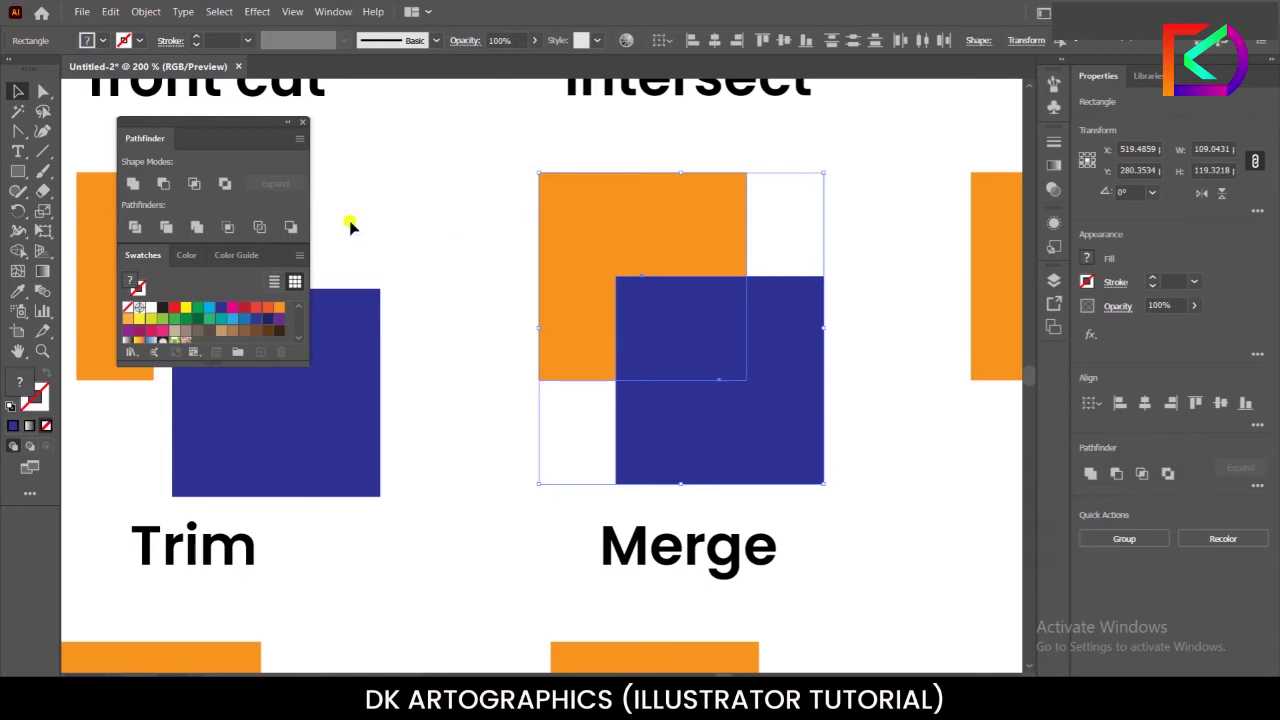
left_click(197, 228)
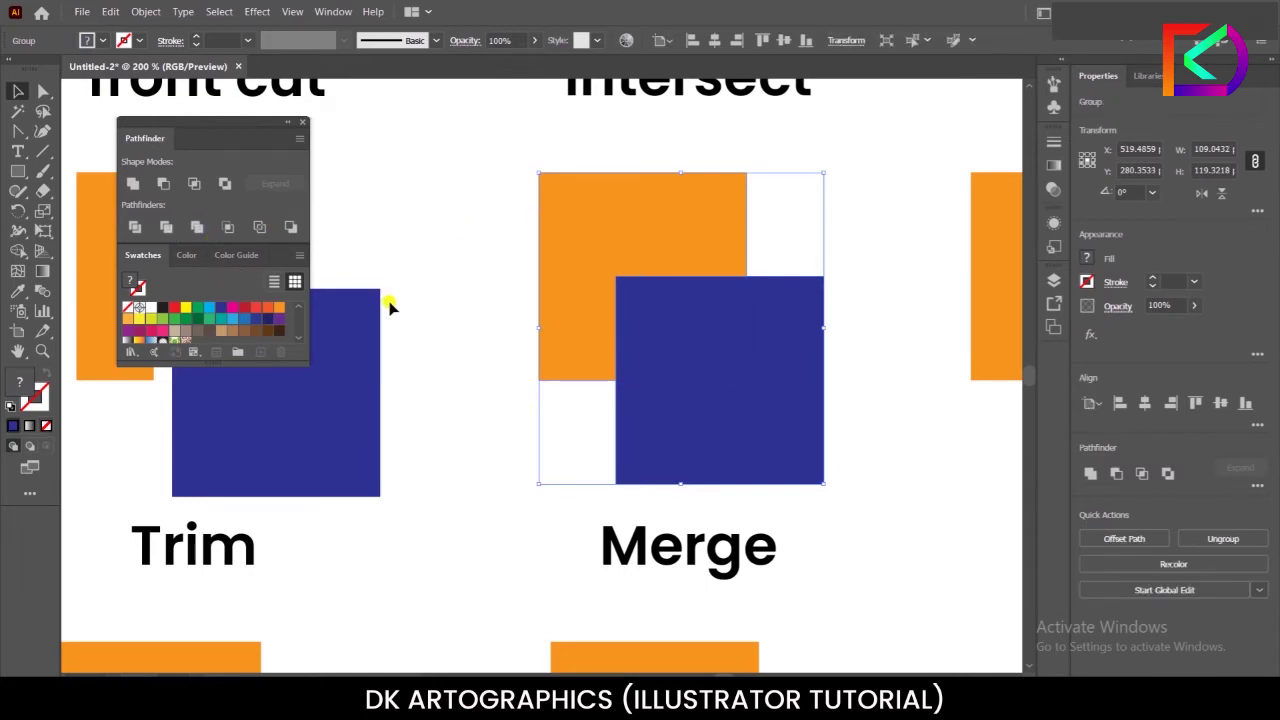
Step: Ungroup the merged pieces and try shifting the blue and orange squares
right_click(656, 302)
left_click(663, 414)
left_click(471, 343)
mouse_move(688, 381)
left_mouse_down()
mouse_move(700, 394)
mouse_move(627, 378)
left_mouse_up()
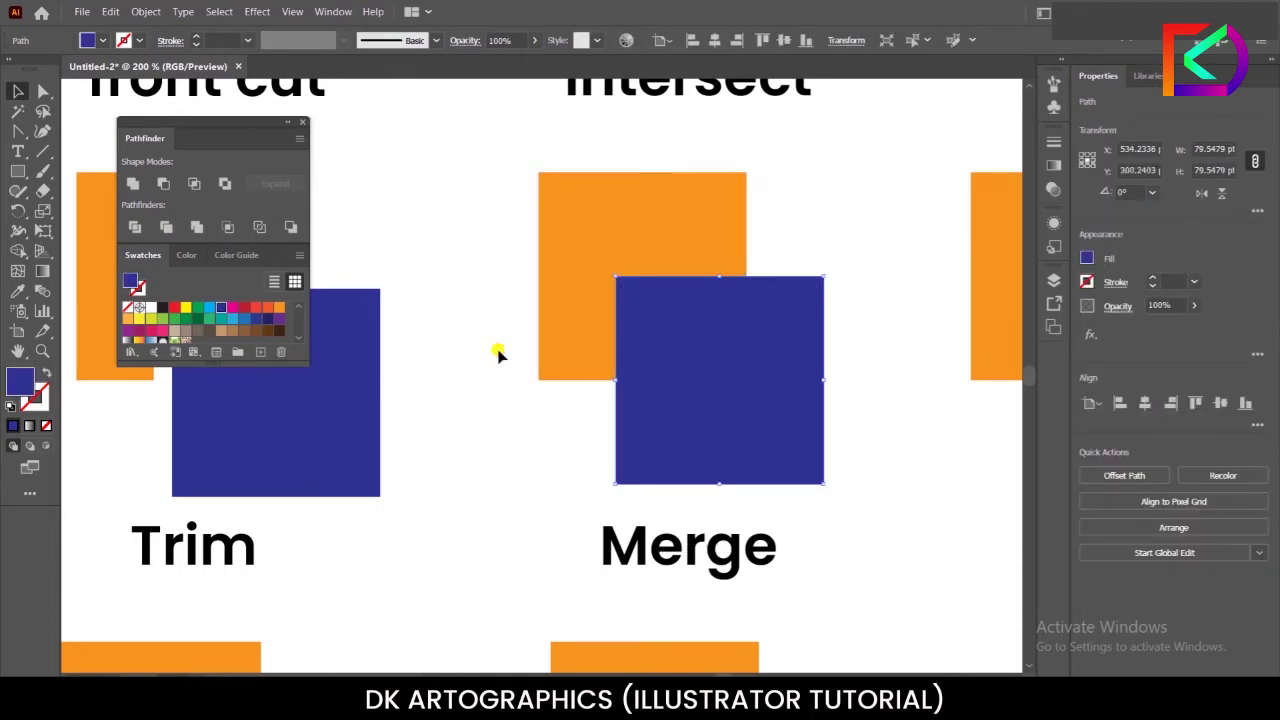
left_click(568, 322)
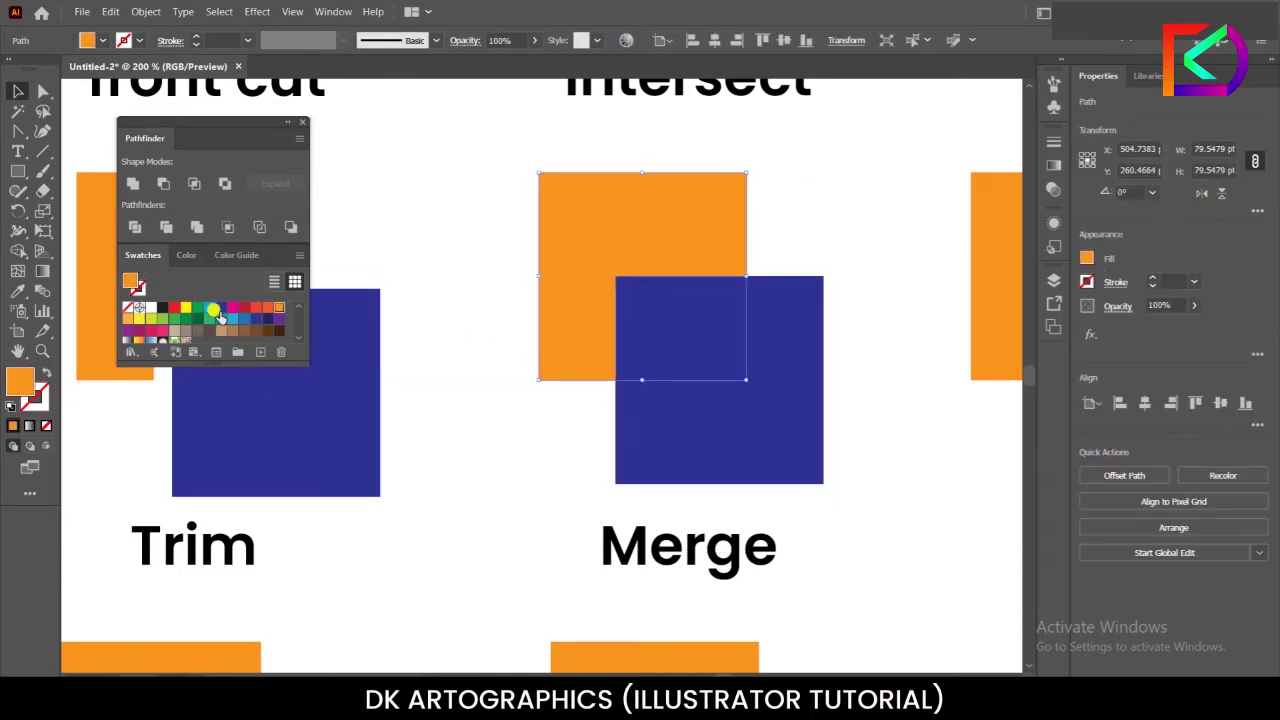
left_click(480, 322)
mouse_move(551, 294)
left_mouse_down()
mouse_move(527, 273)
mouse_move(566, 312)
left_mouse_up()
key("ctrl+z")
Step: Undo the merge and stray moves, restoring the two overlapping squares
right_click(632, 312)
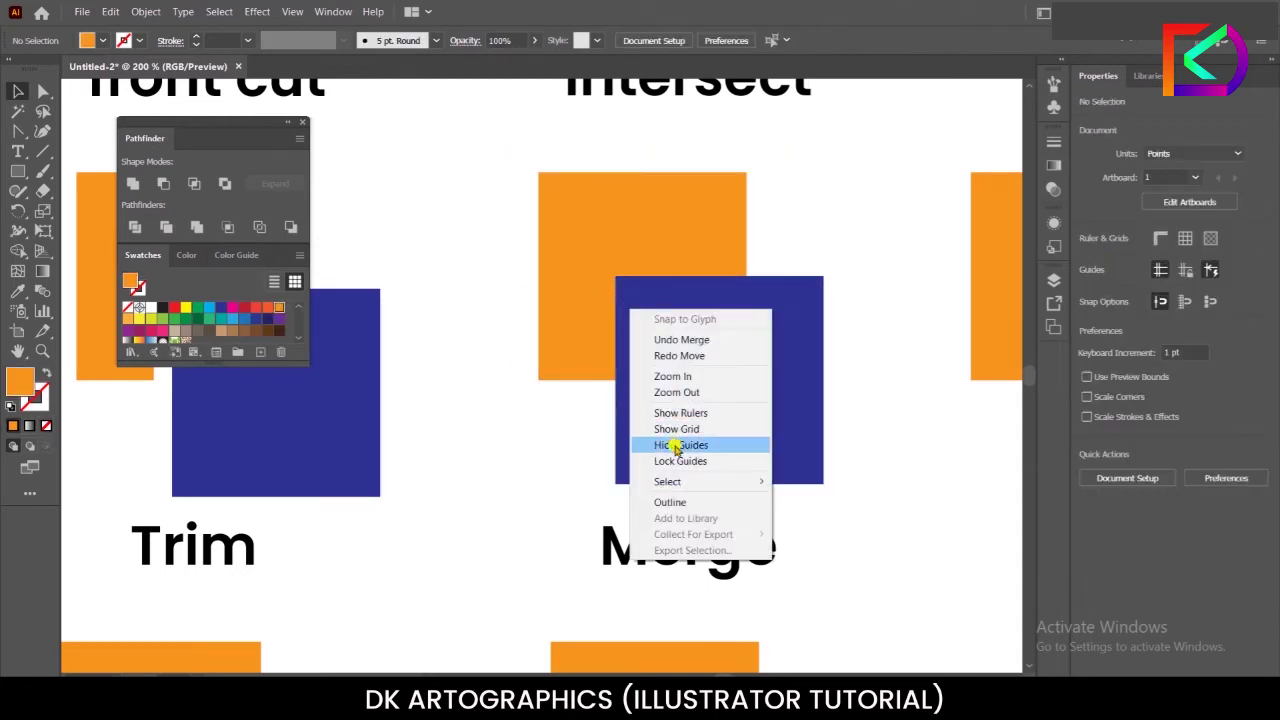
left_click_drag(623, 280, 623, 290)
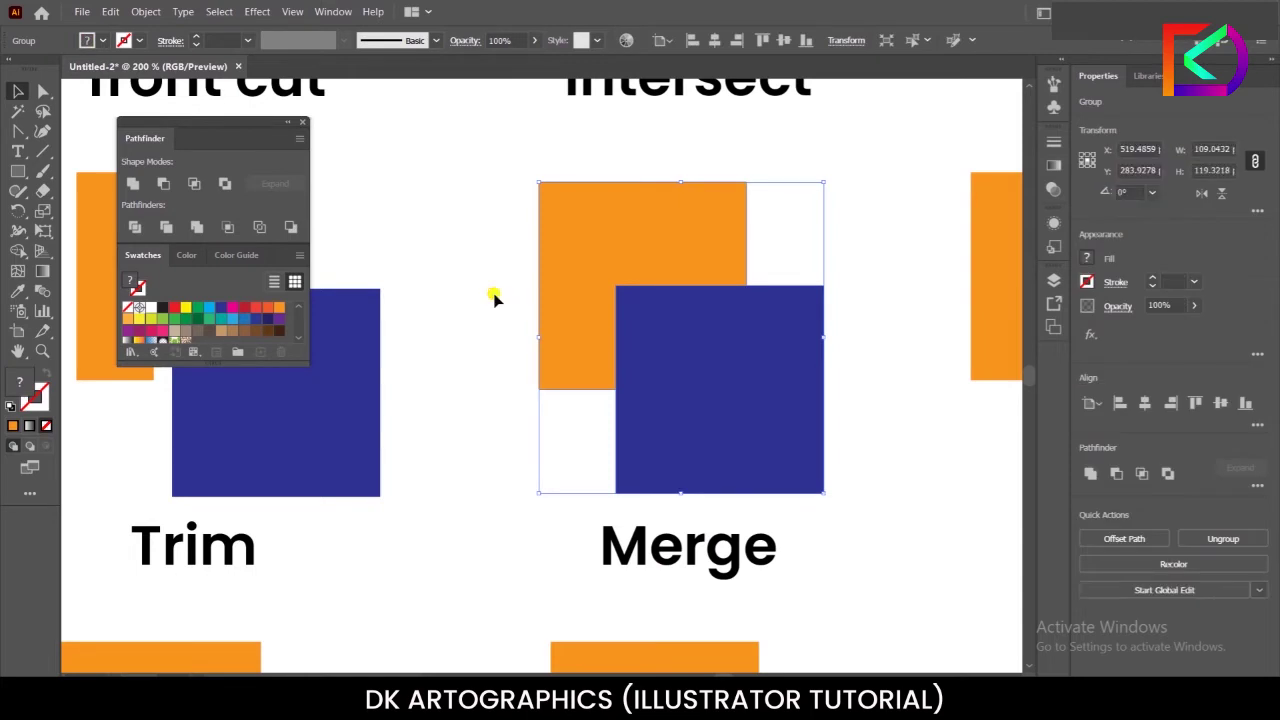
key("ctrl+z")
key("ctrl+z")
key("ctrl+shift+z")
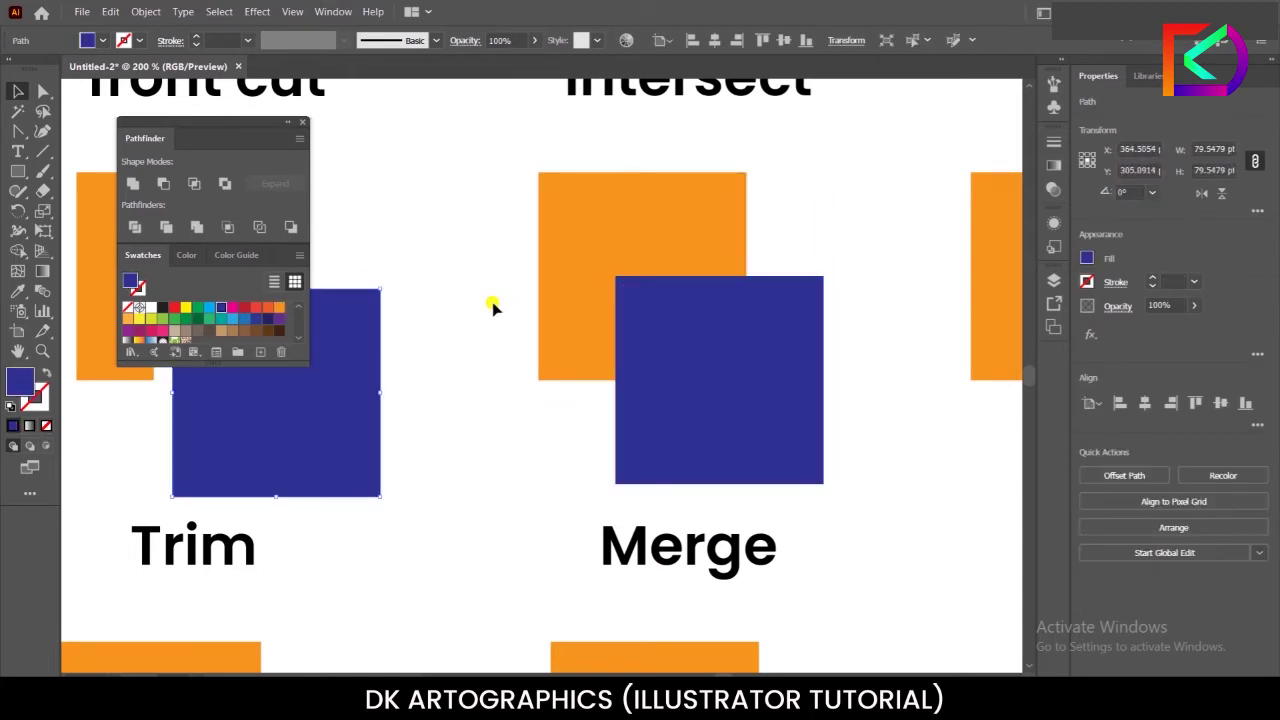
left_click_drag(680, 349, 737, 391)
key("ctrl+z")
left_click(586, 277)
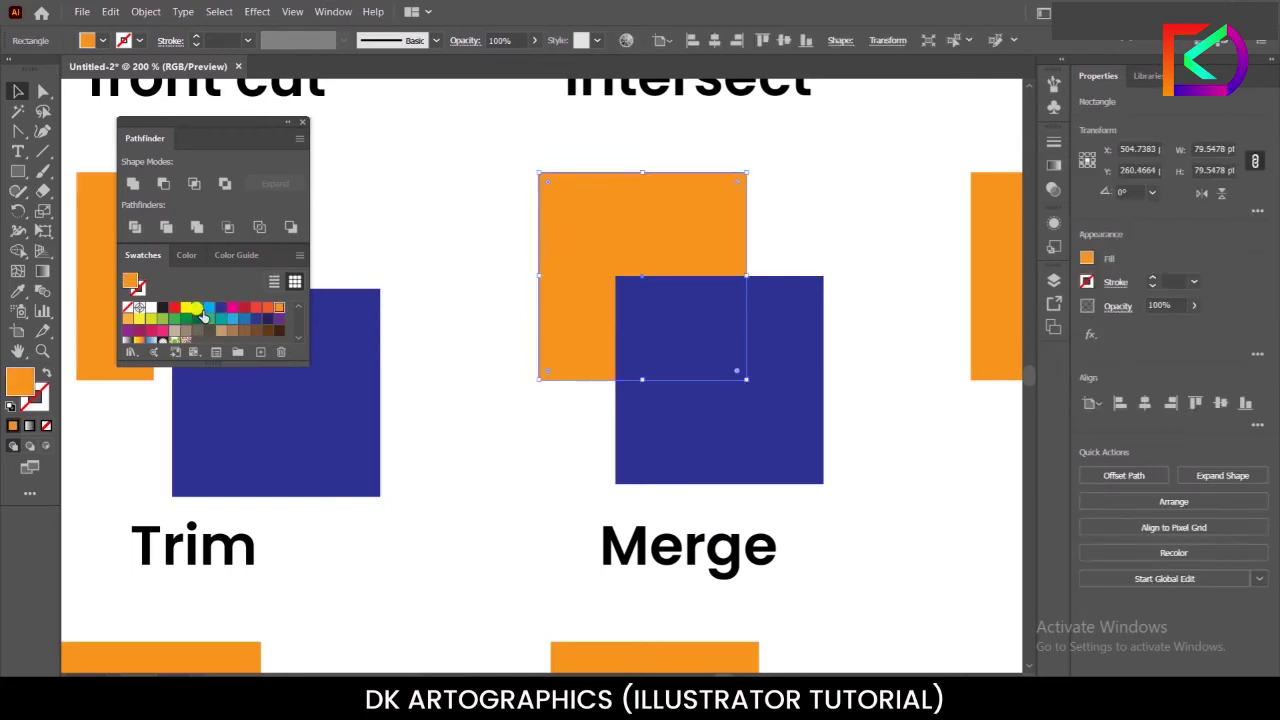
Step: Fill the top Merge square green and try a merge, then undo back to separate squares
left_click(221, 308)
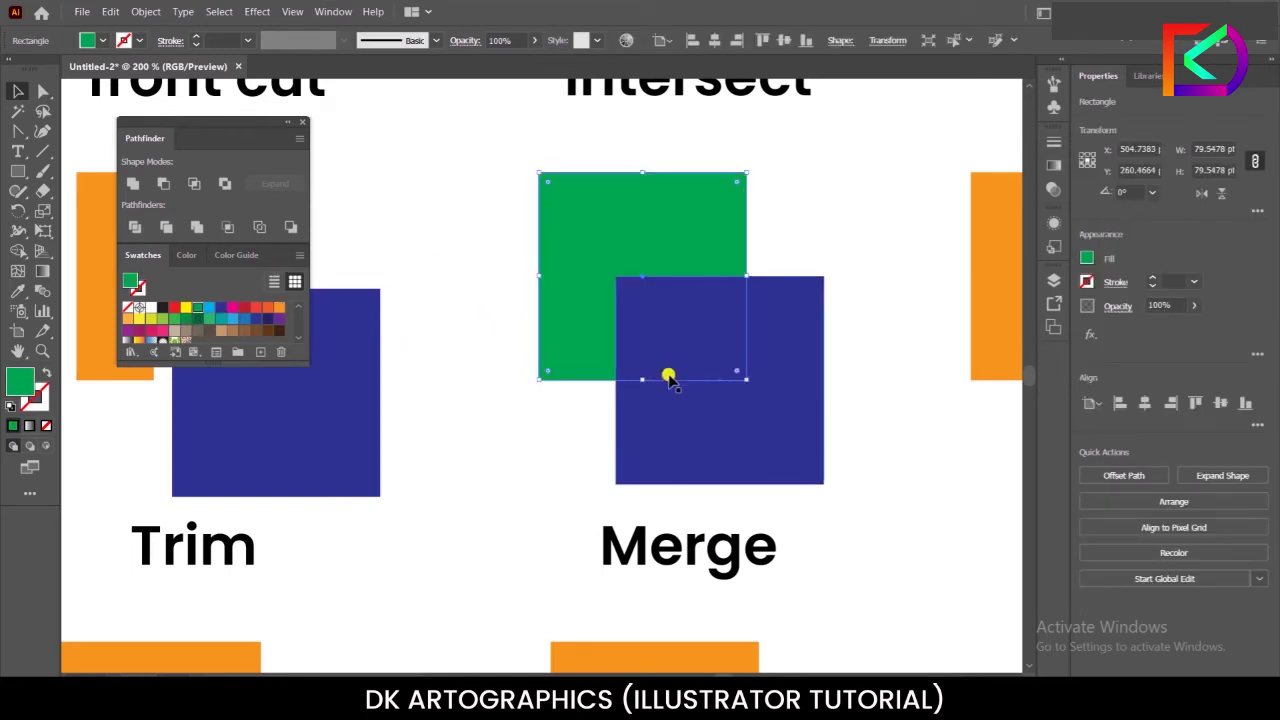
left_click(650, 362)
left_click(534, 280, "shift")
left_click(220, 308)
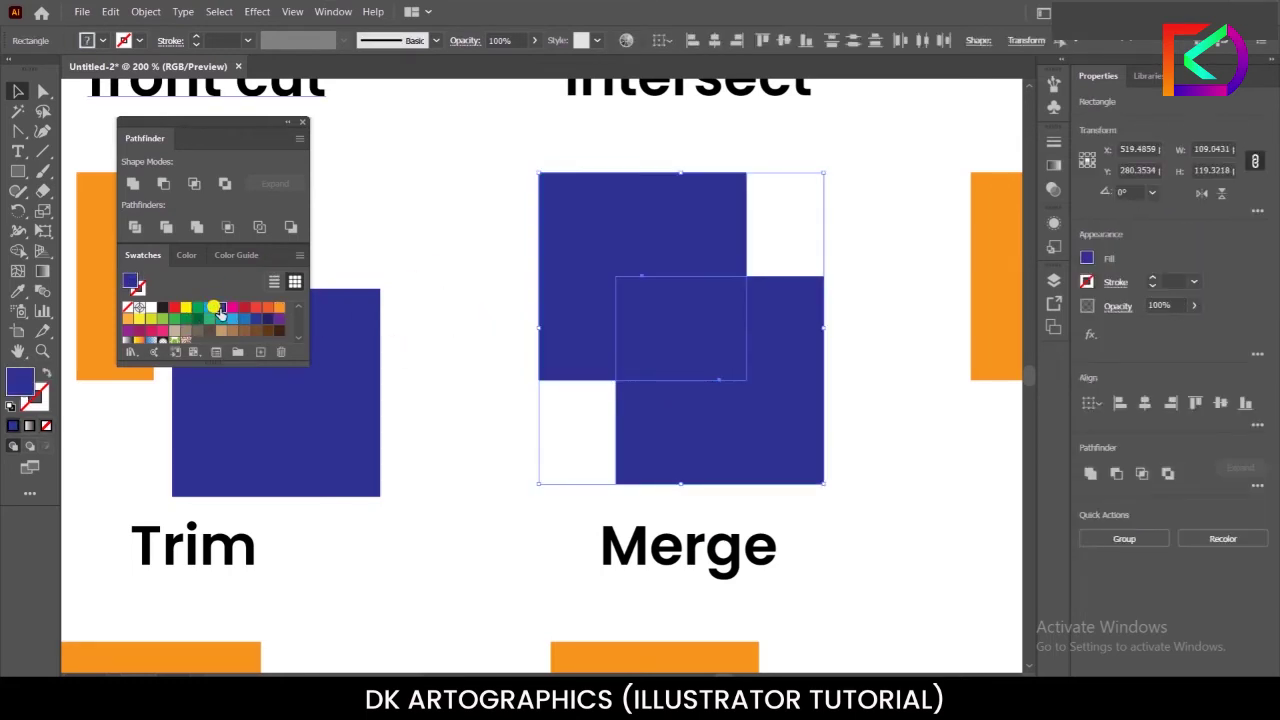
left_click(194, 228)
left_click_drag(626, 340, 624, 356)
left_click(175, 314)
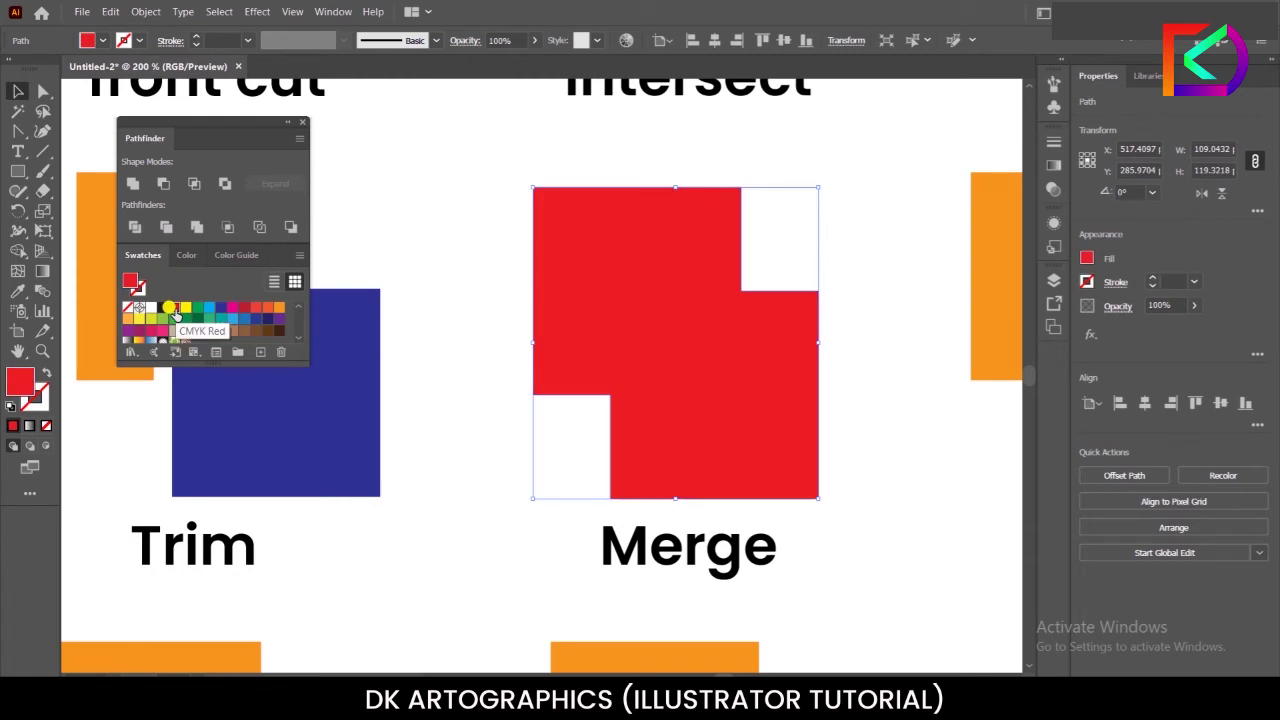
left_click(450, 320)
key("ctrl+z")
key("ctrl+z")
key("ctrl+z")
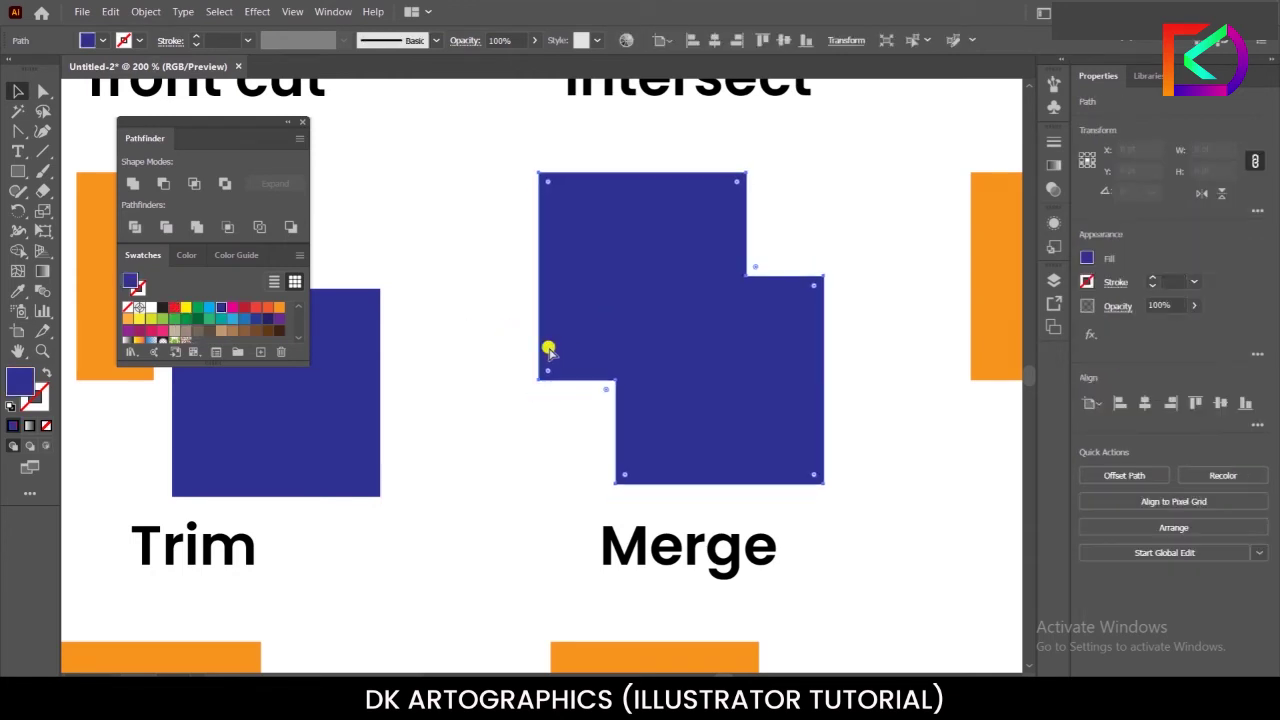
key("ctrl+z")
Step: Merge the green and blue squares and ungroup them into a green L-shape and blue square
left_click(480, 352)
left_click_drag(617, 380, 610, 400)
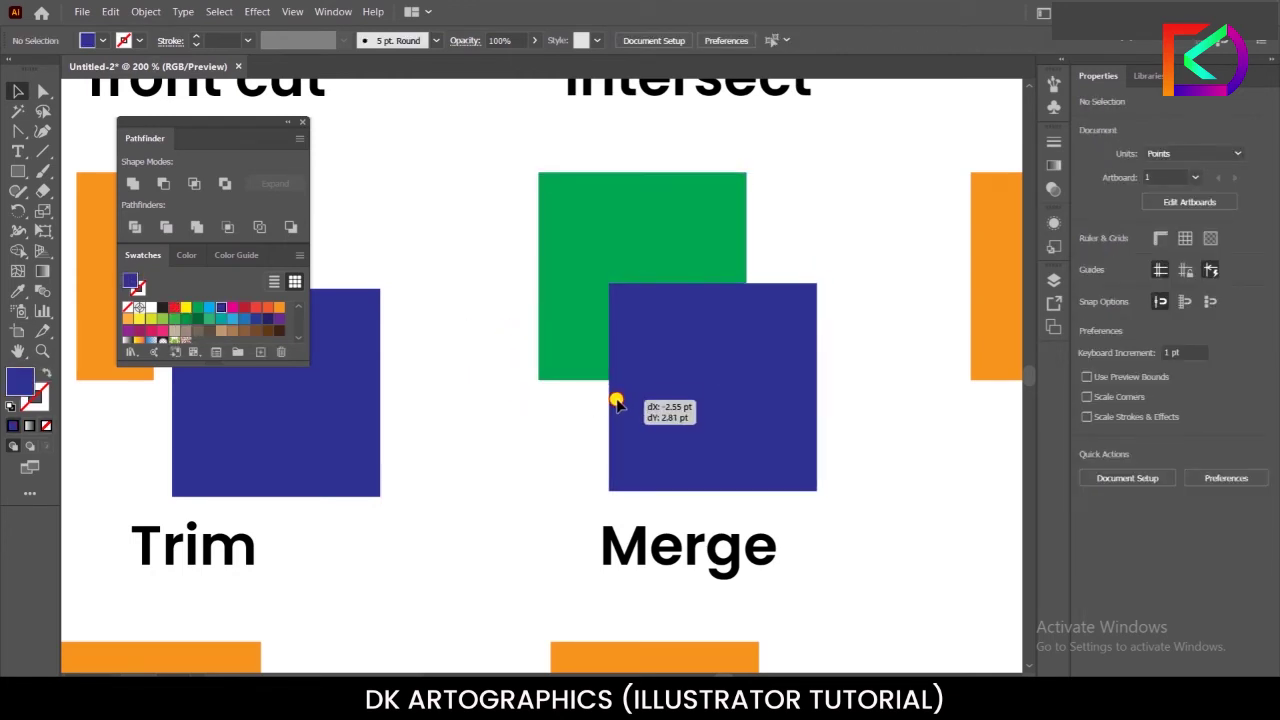
left_click(554, 309)
left_click(615, 355, "shift")
left_click(204, 242)
left_click(444, 347)
mouse_move(593, 308)
left_mouse_down()
mouse_move(577, 338)
mouse_move(595, 318)
mouse_move(517, 323)
mouse_move(558, 352)
left_mouse_up()
right_click(595, 318)
left_click(612, 445)
left_click(482, 375)
Step: Select the orange and blue Crop squares, apply Crop, then undo it
left_click(503, 347)
scroll(500, 350, "down", 2)
scroll(494, 365, "down", 3)
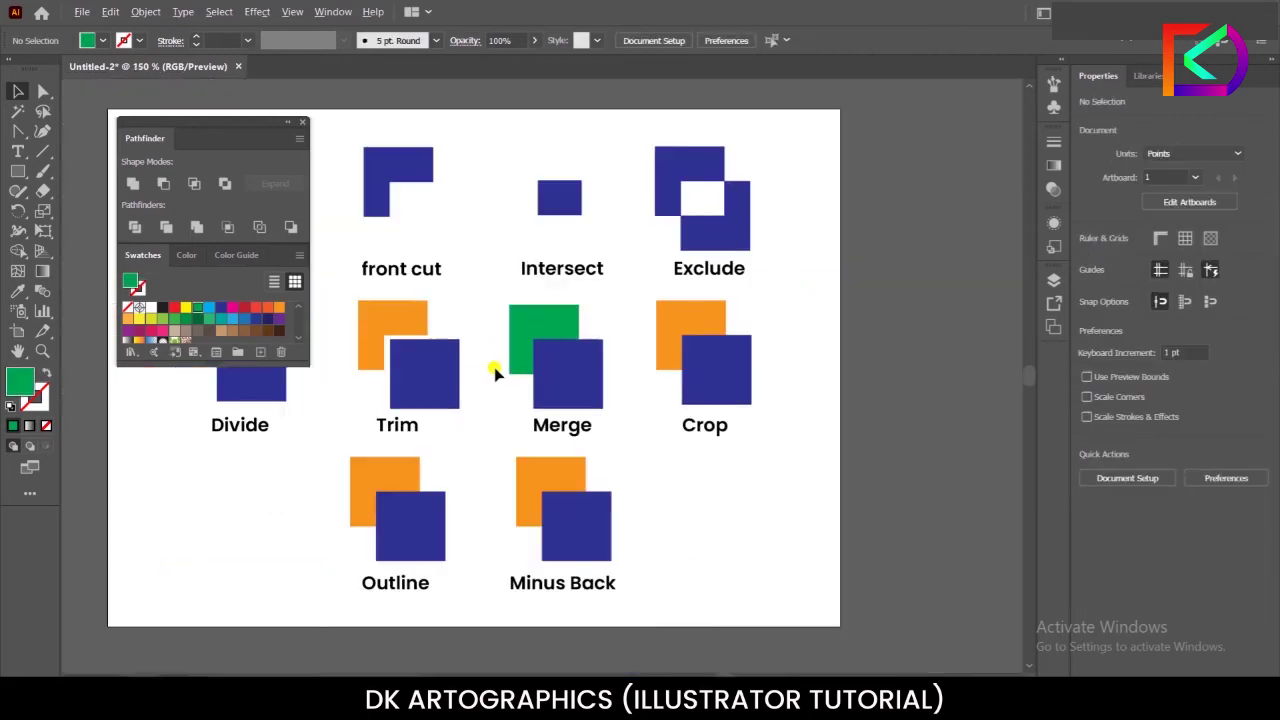
scroll(545, 360, "up", 1)
scroll(727, 370, "up", 2)
scroll(757, 374, "up", 1)
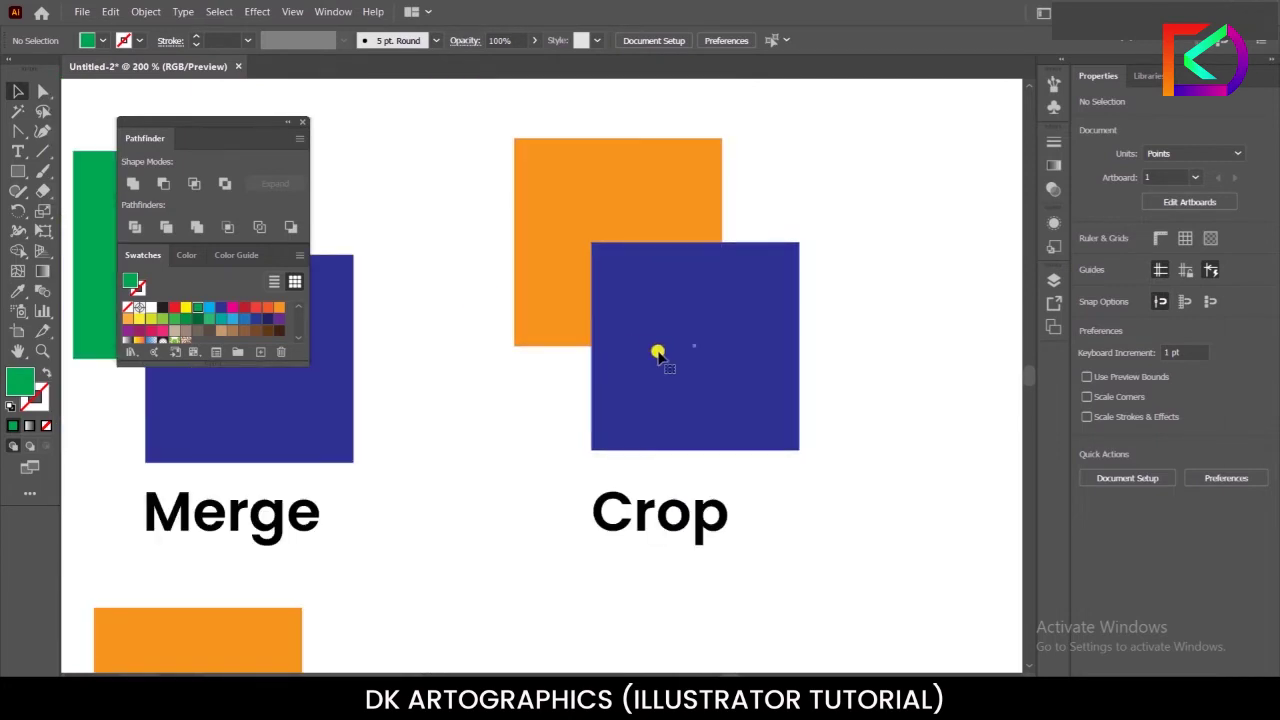
left_click_drag(657, 354, 659, 358)
left_click(505, 288)
left_click(610, 290)
left_click(569, 277, "shift")
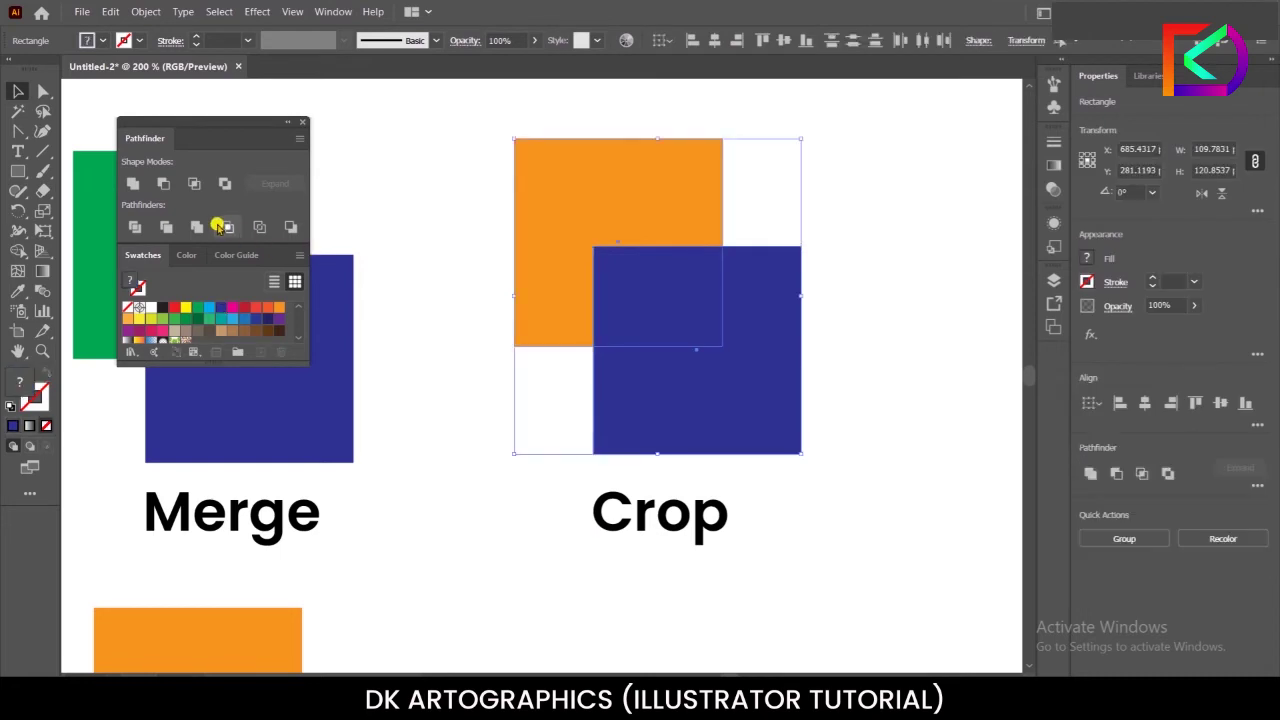
left_click(226, 226)
left_click(483, 363)
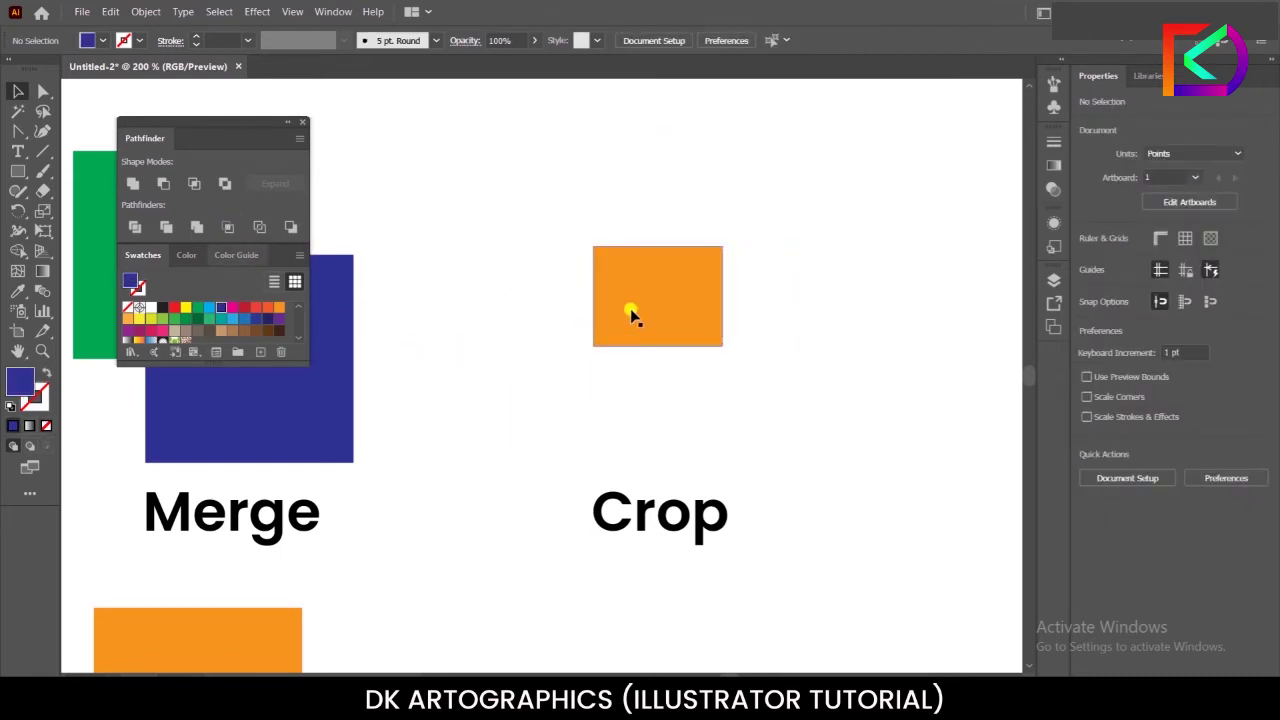
key("ctrl+z")
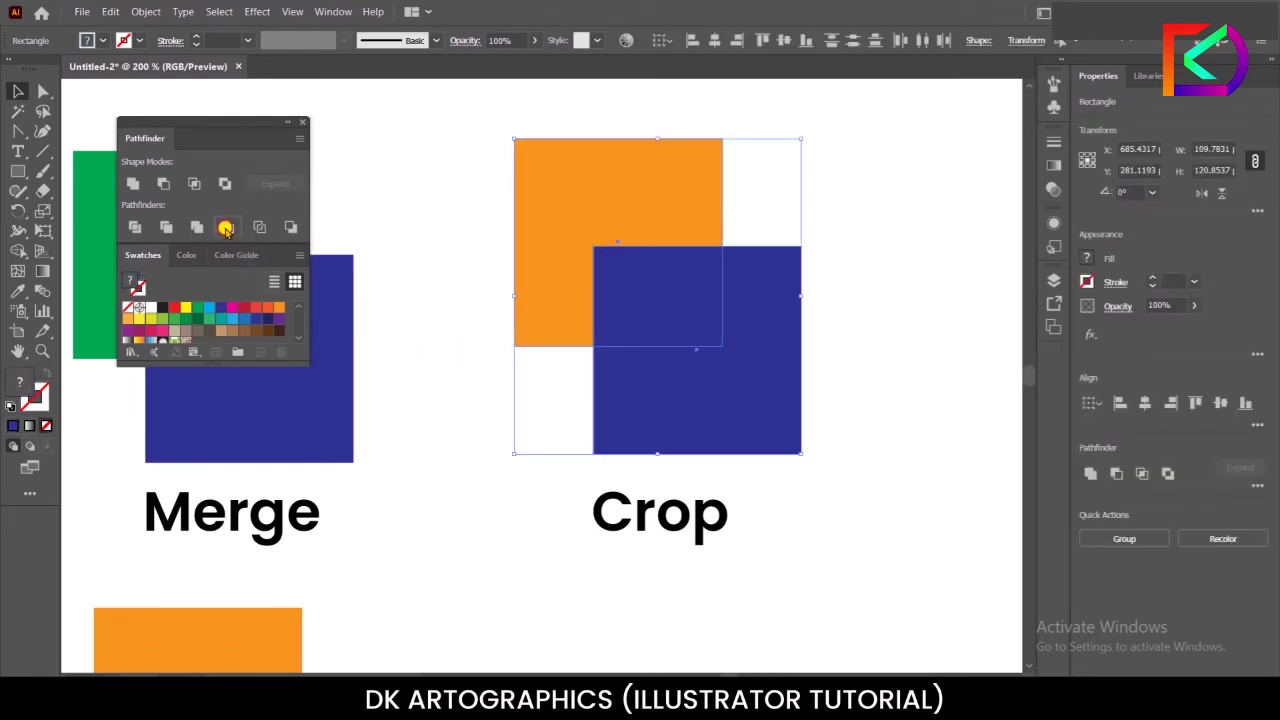
Step: Reapply Crop and move the result, then undo back to the uncropped squares
left_click(227, 227)
left_click(480, 357)
left_click(708, 343)
left_click_drag(617, 332, 631, 343)
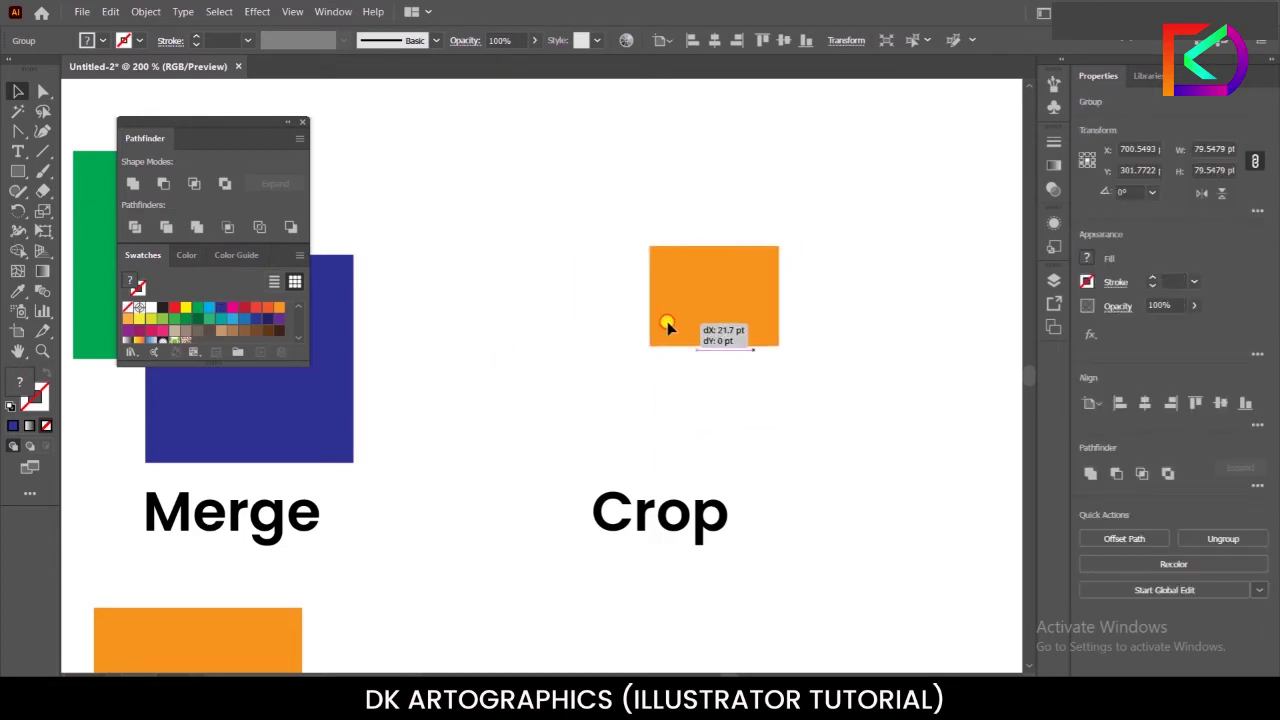
left_click(545, 354)
key("ctrl+z")
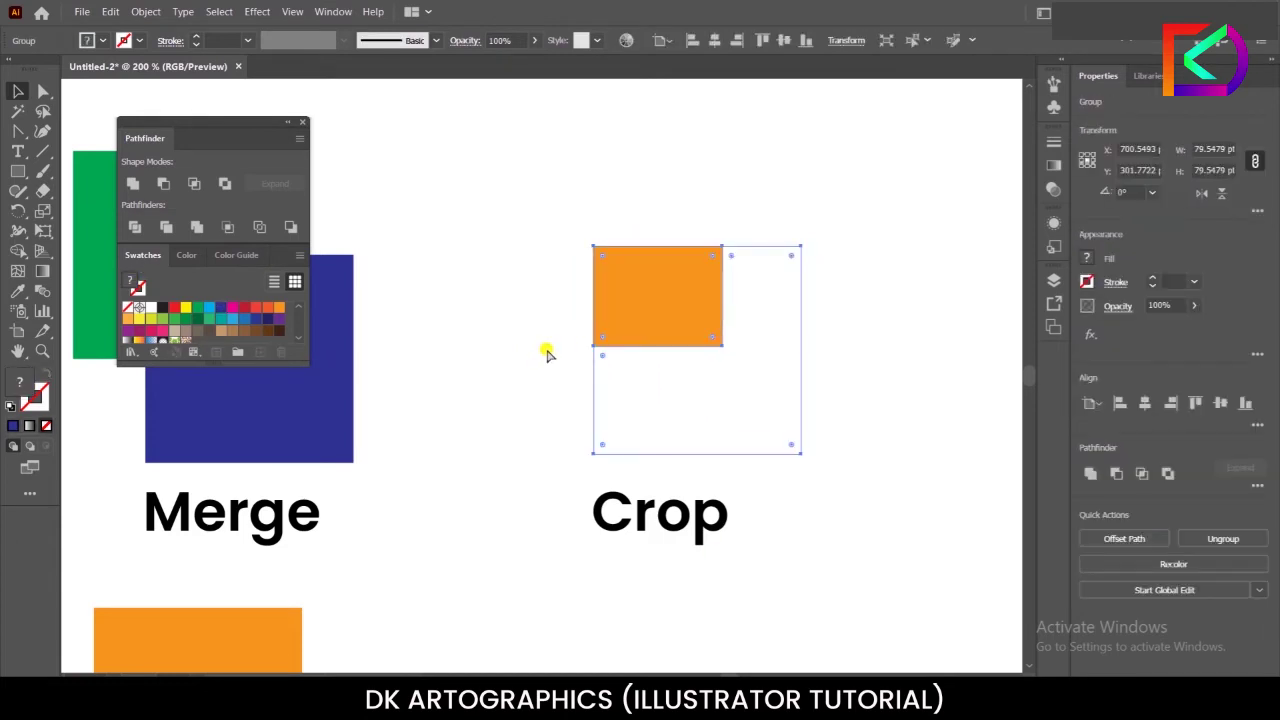
key("ctrl+z")
left_click(560, 380)
Step: Fill both Crop squares blue and crop them to a single small overlapping square
left_click(546, 303)
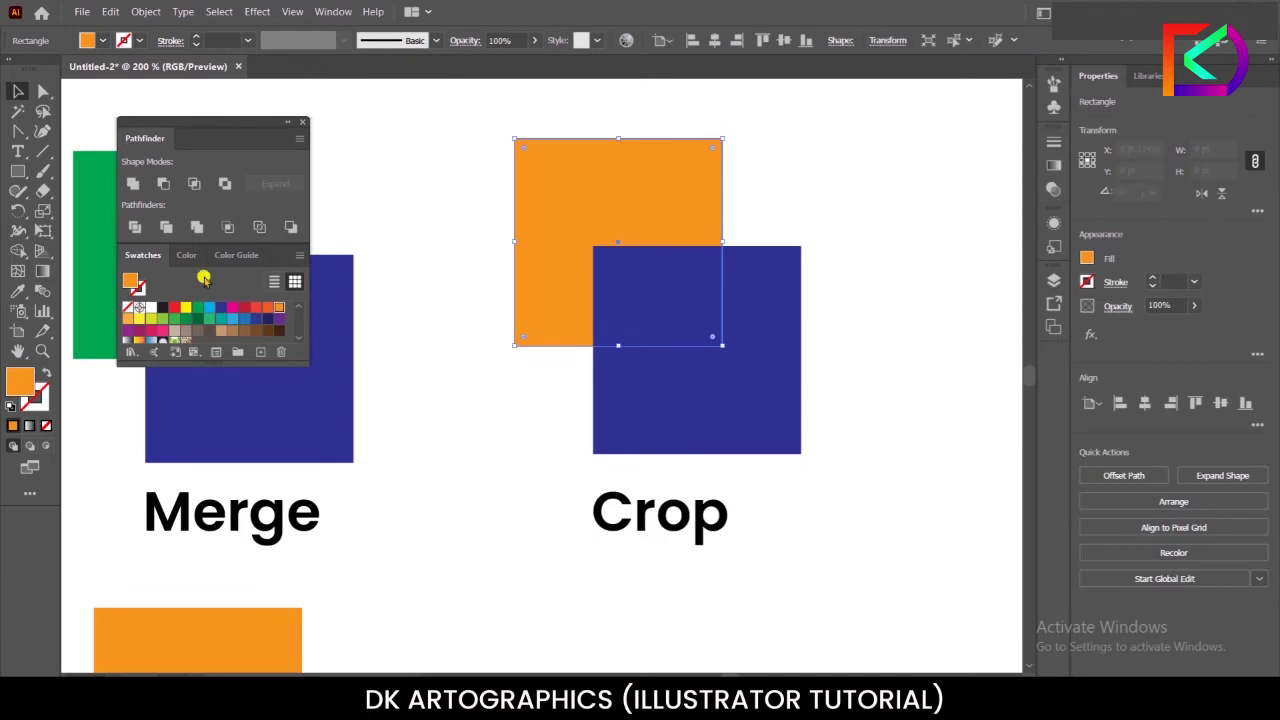
left_click(606, 381, "shift")
left_click(221, 307)
left_click(450, 340)
left_click(537, 285)
left_click(663, 380, "shift")
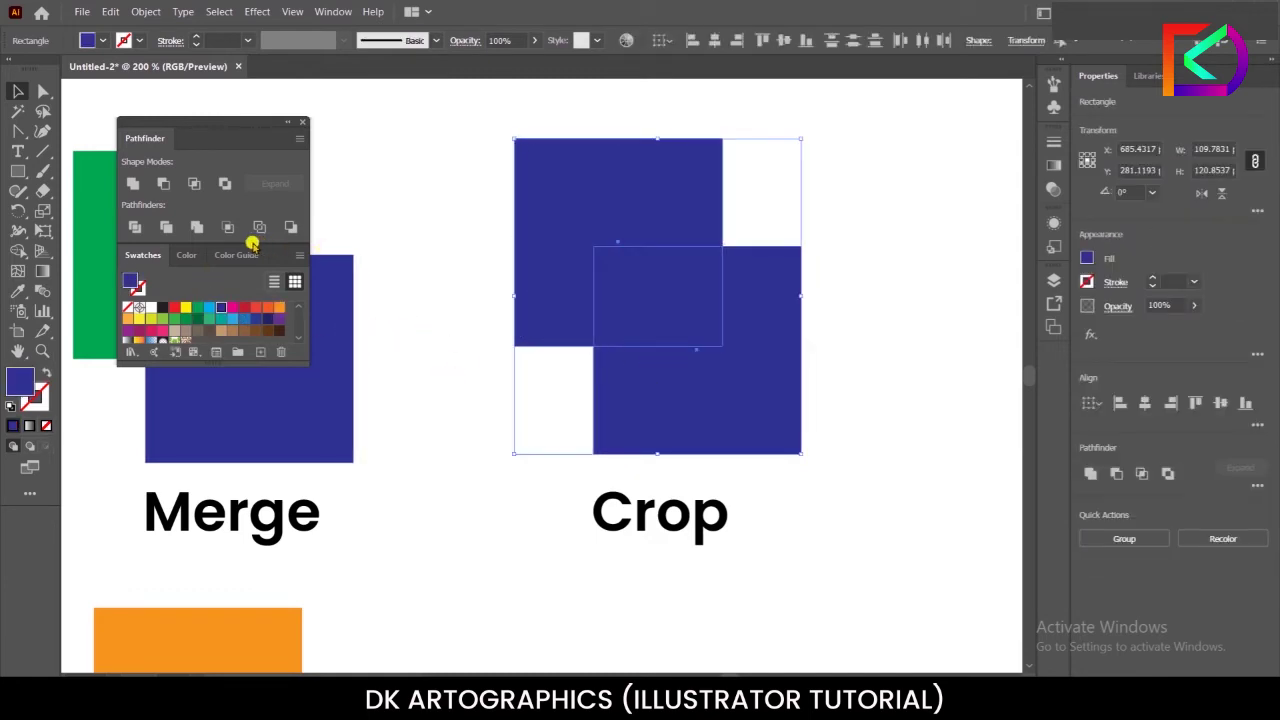
left_click(226, 228)
mouse_move(630, 320)
left_mouse_down()
mouse_move(640, 363)
mouse_move(634, 323)
left_mouse_up()
Step: Convert the orange and blue Outline squares into outline paths
scroll(763, 291, "down", 3)
scroll(763, 291, "down", 2)
scroll(604, 380, "up", 3)
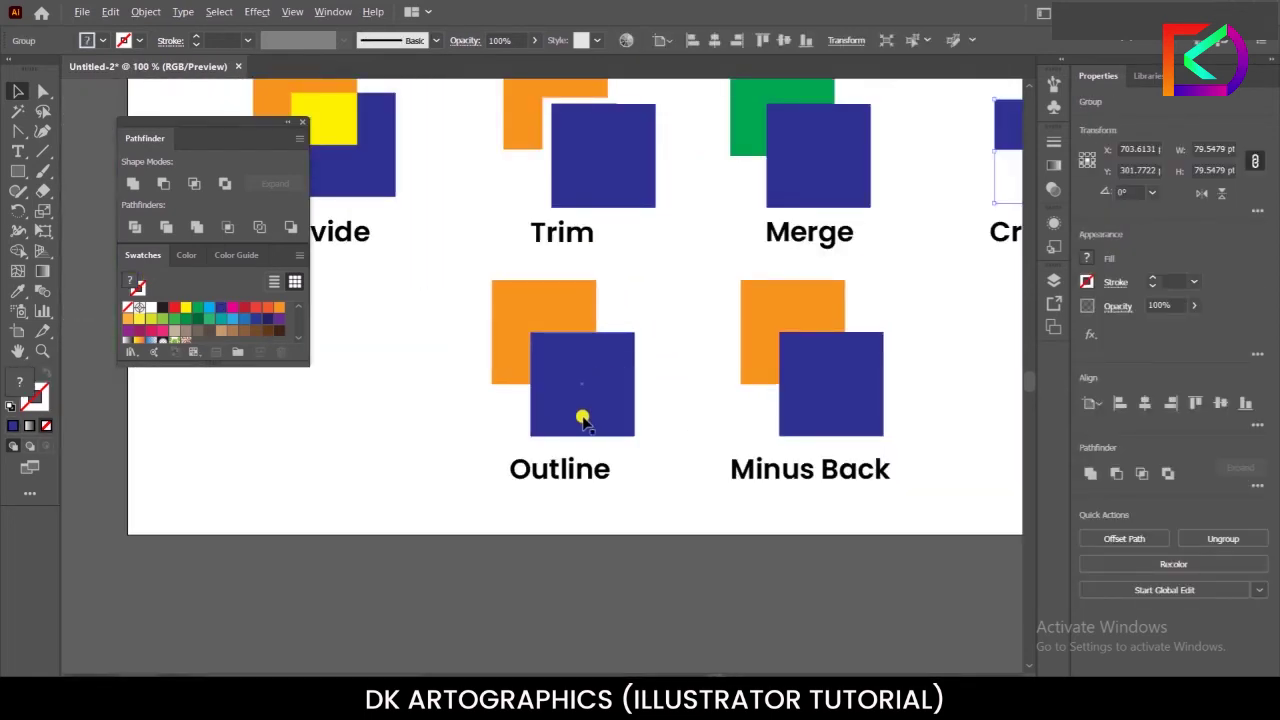
scroll(577, 417, "up", 1)
left_click(397, 367)
left_click(555, 409)
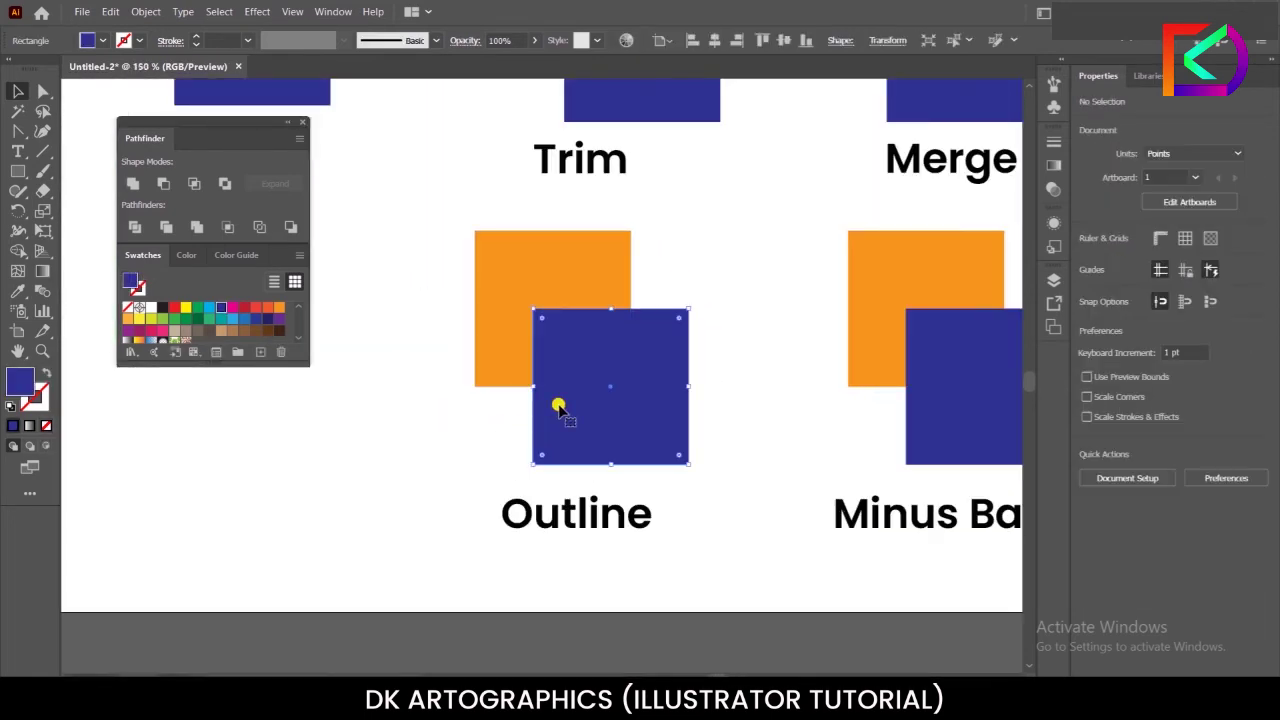
left_click(501, 313, "shift")
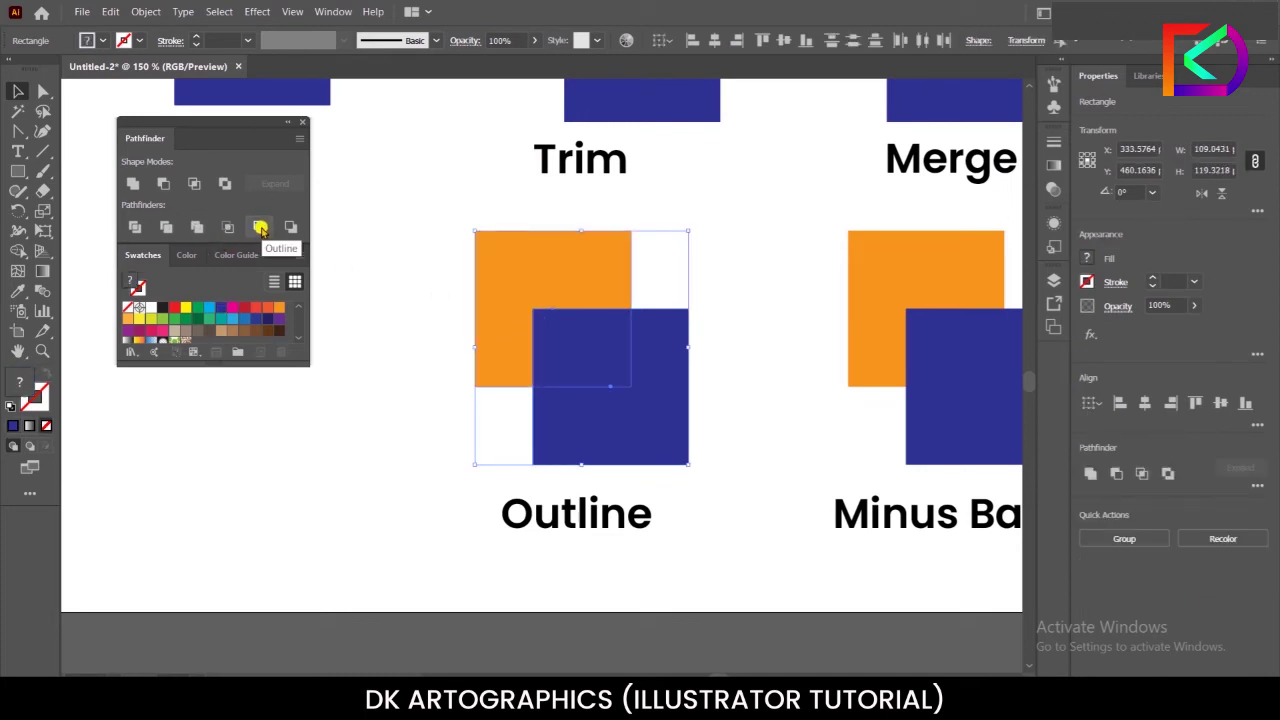
left_click(260, 227)
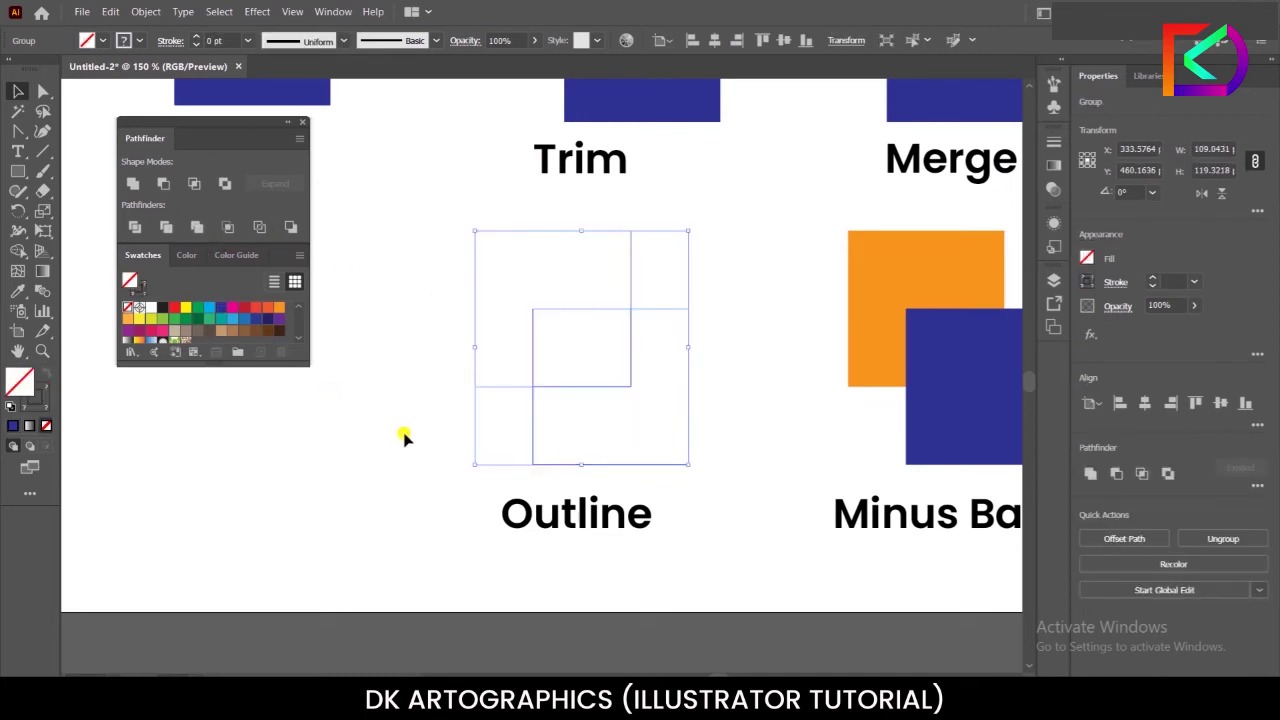
Step: Thicken the outline strokes to 6 pt
left_click(198, 36)
left_click(198, 36)
left_click(198, 36)
left_click(198, 36)
left_click(198, 36)
left_click(198, 36)
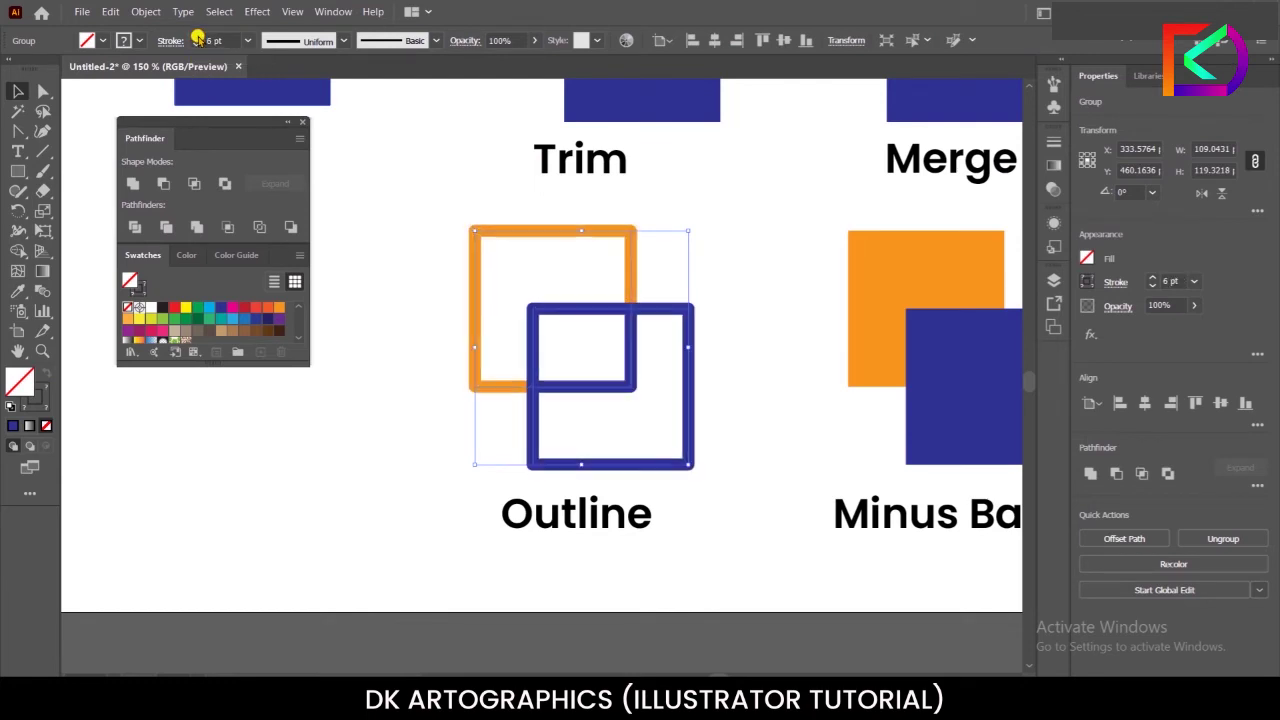
left_click(397, 337)
scroll(452, 358, "up", 1, "alt")
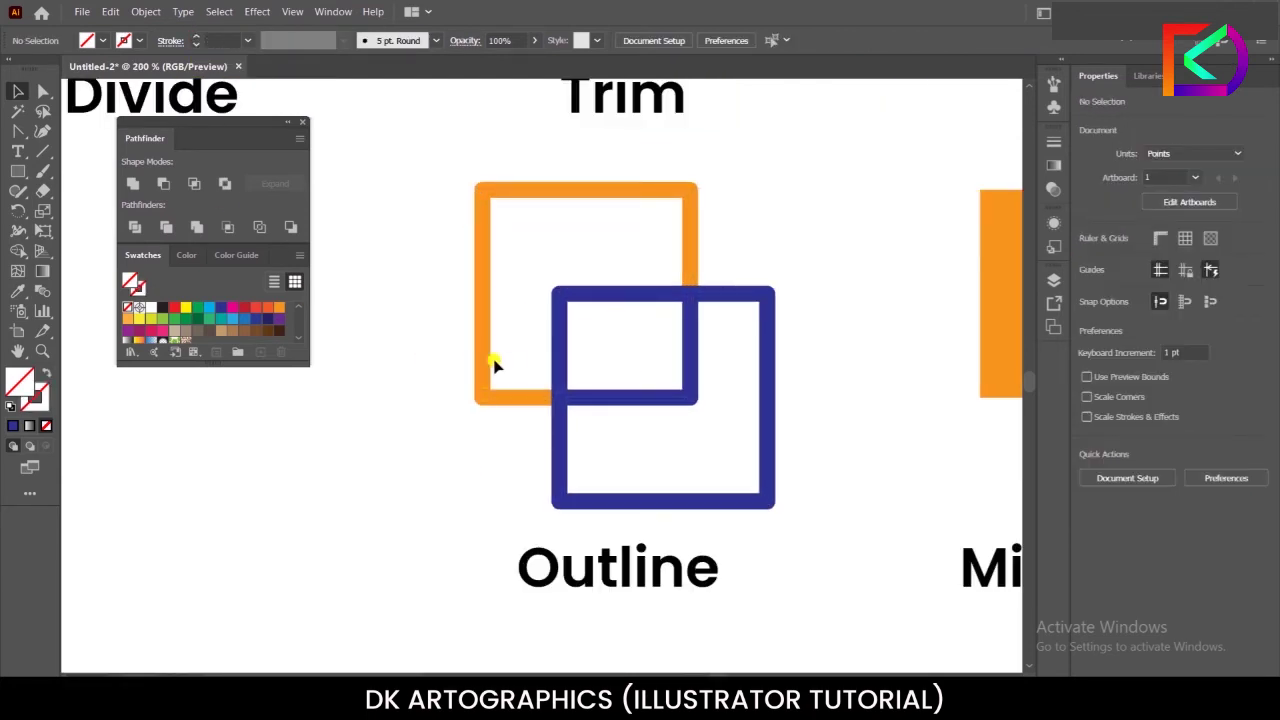
scroll(430, 328, "down", 1, "alt")
scroll(430, 328, "down", 1, "alt")
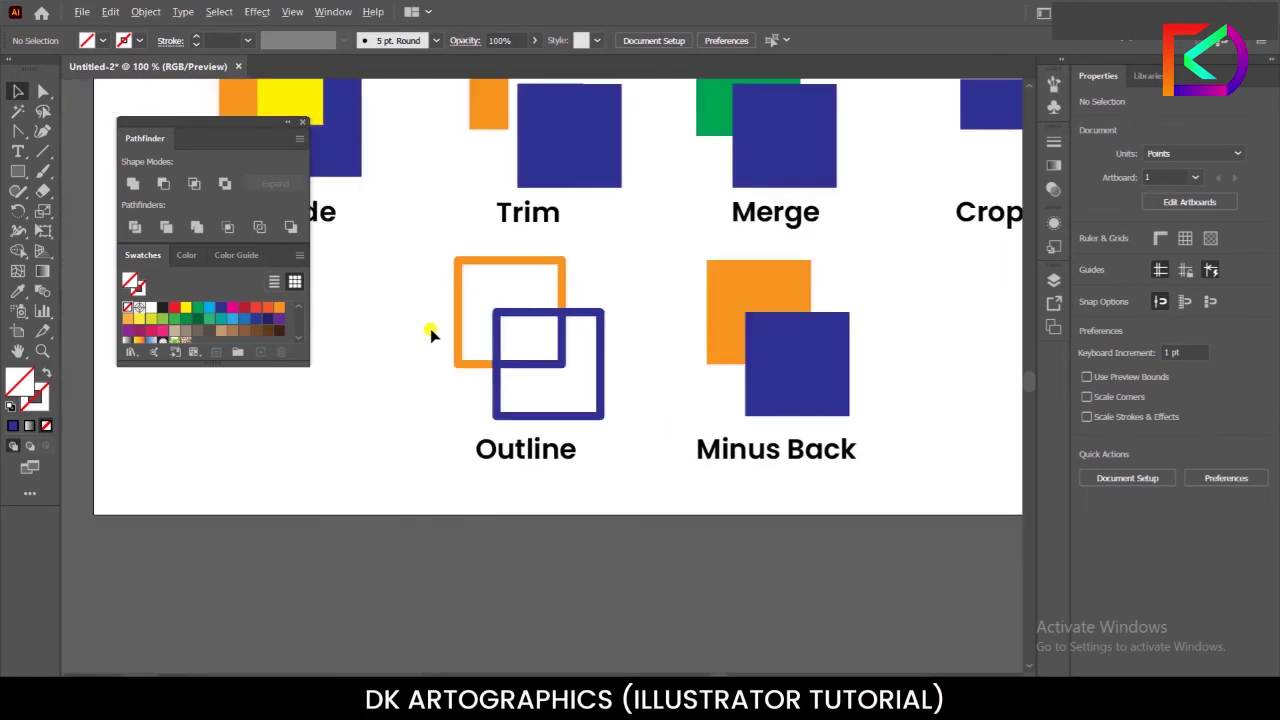
scroll(800, 380, "up", 2, "alt")
Step: Apply Minus Back to the orange and blue squares and move the result, then undo it
left_click(745, 375)
left_click(594, 223, "shift")
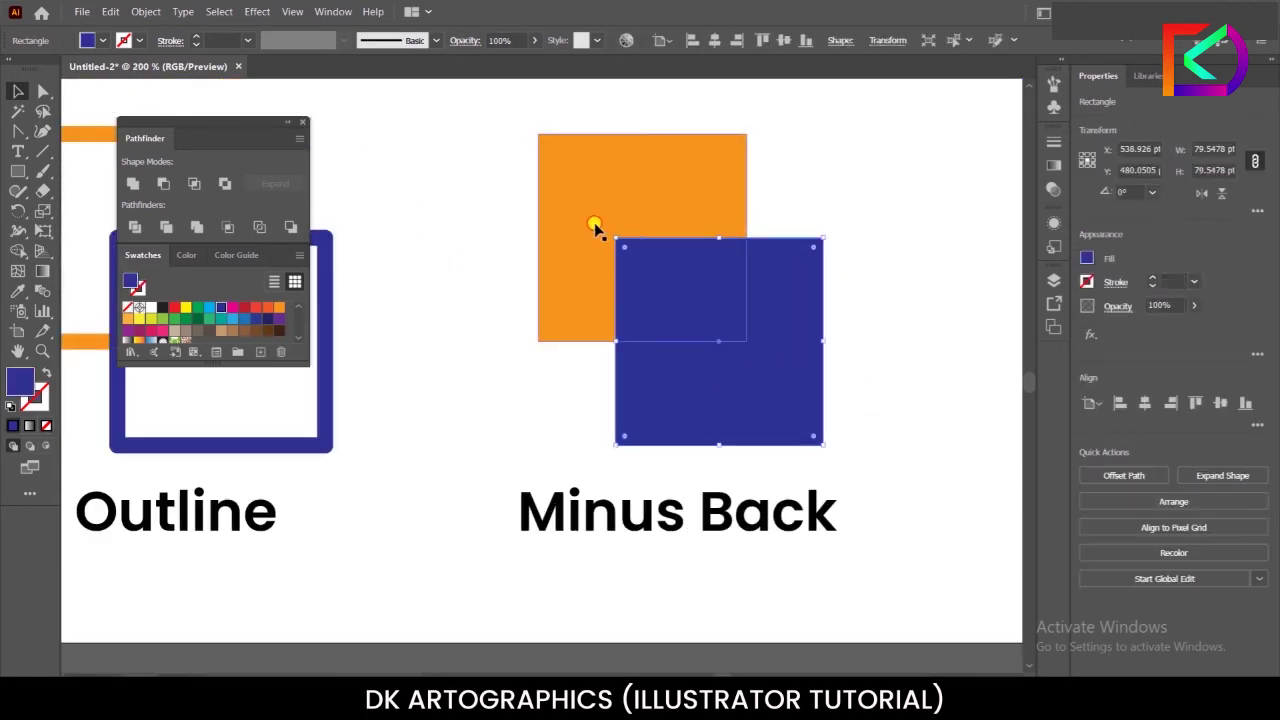
left_click(290, 227)
left_click(543, 391)
left_click_drag(677, 415, 665, 390)
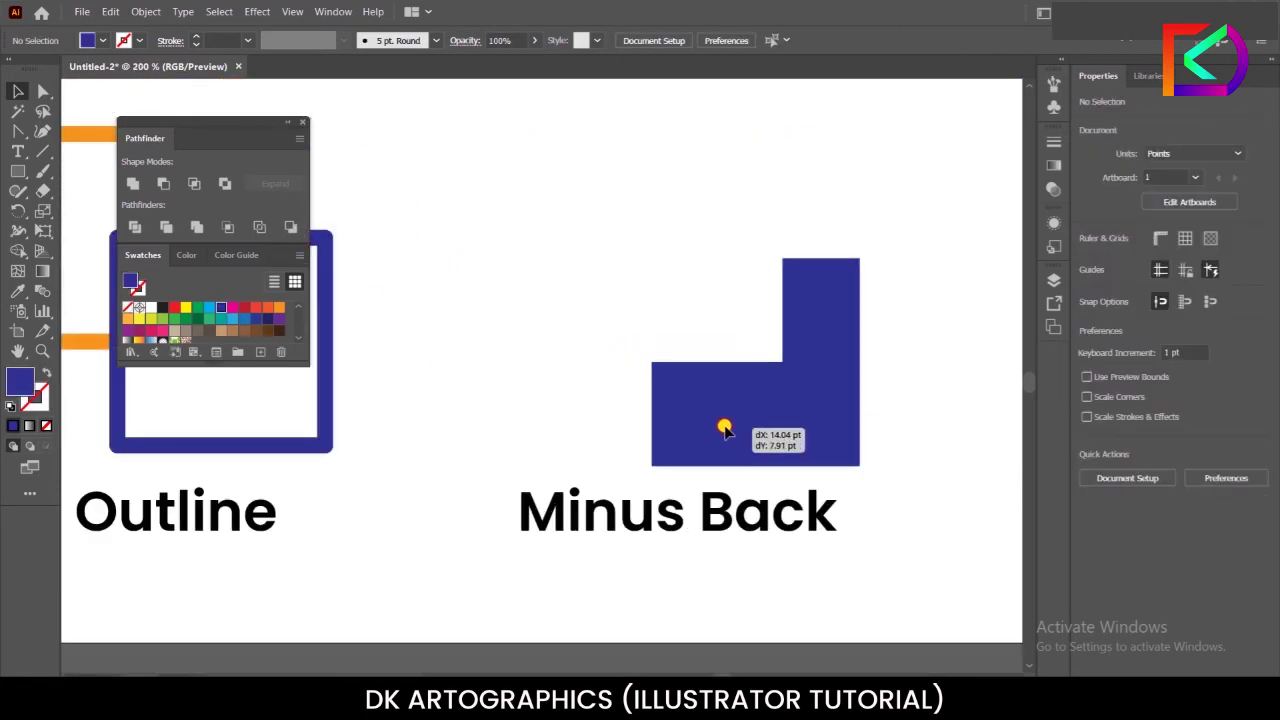
key("ctrl+z")
key("ctrl+z")
left_click(565, 395)
Step: Fill both squares blue, apply Minus Back, and settle the blue L-shape into place
left_click(557, 291)
left_click(694, 391, "shift")
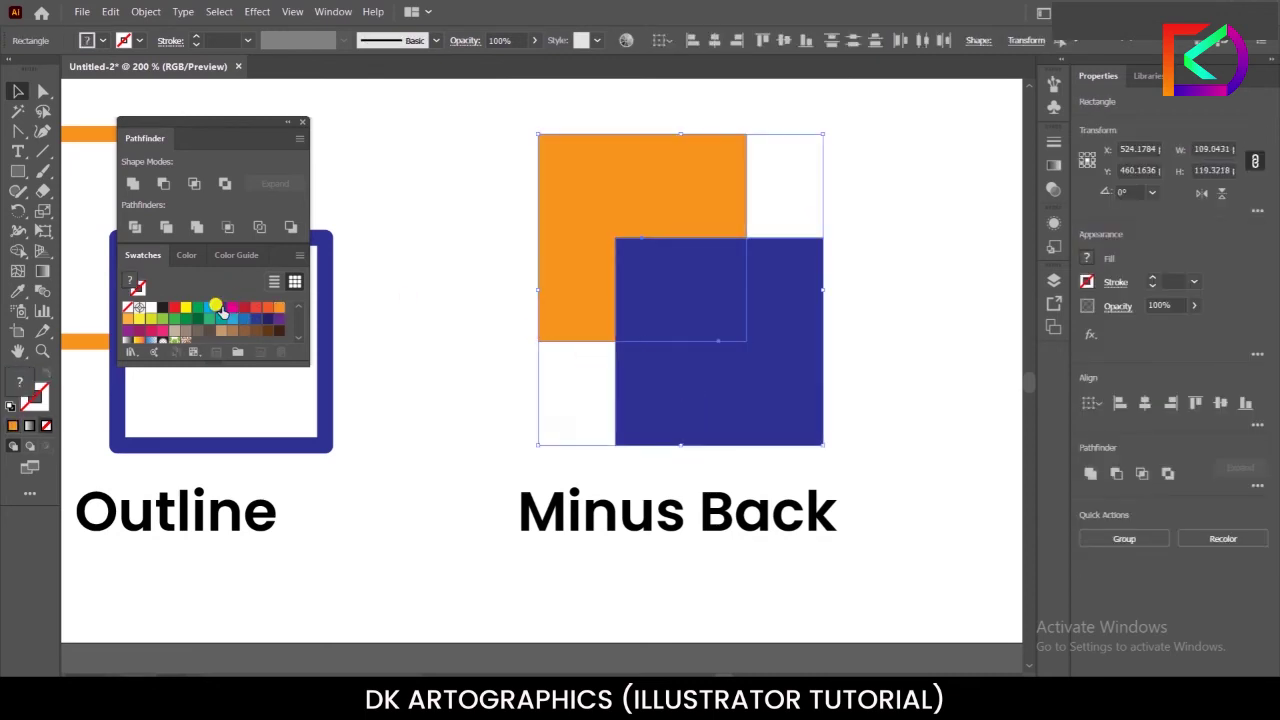
left_click(221, 307)
left_click(288, 228)
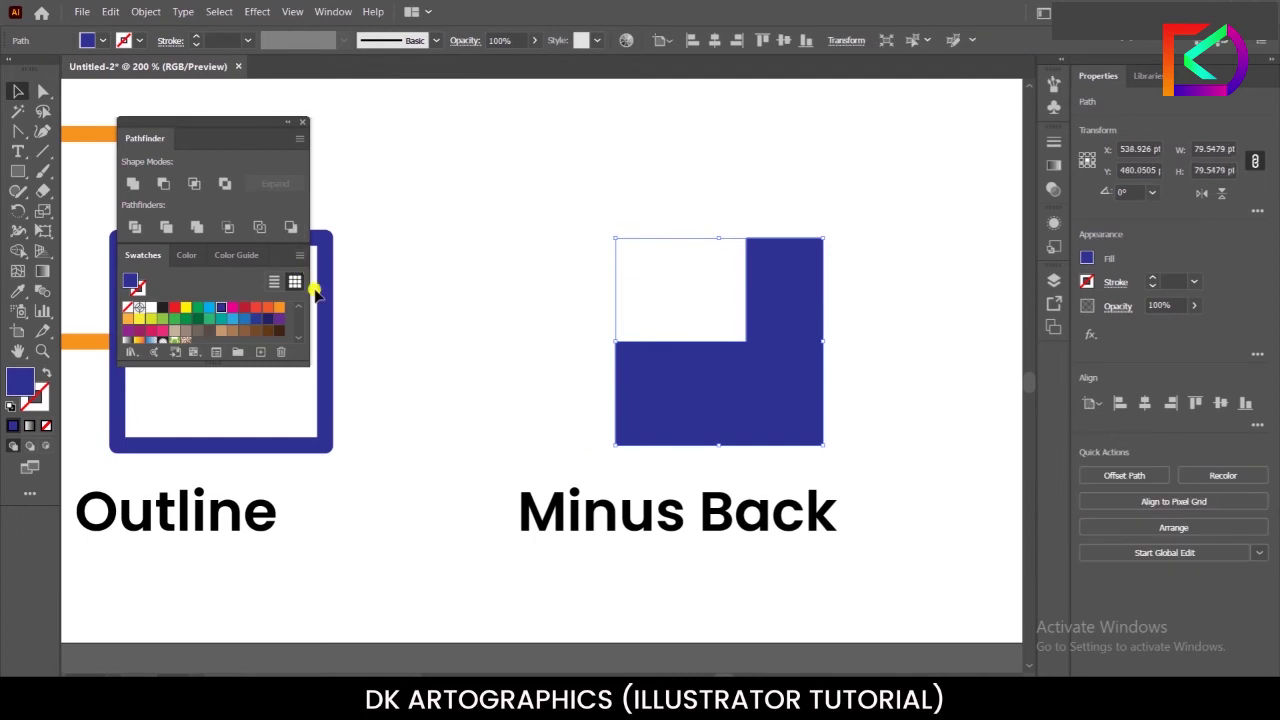
left_click_drag(690, 400, 640, 369)
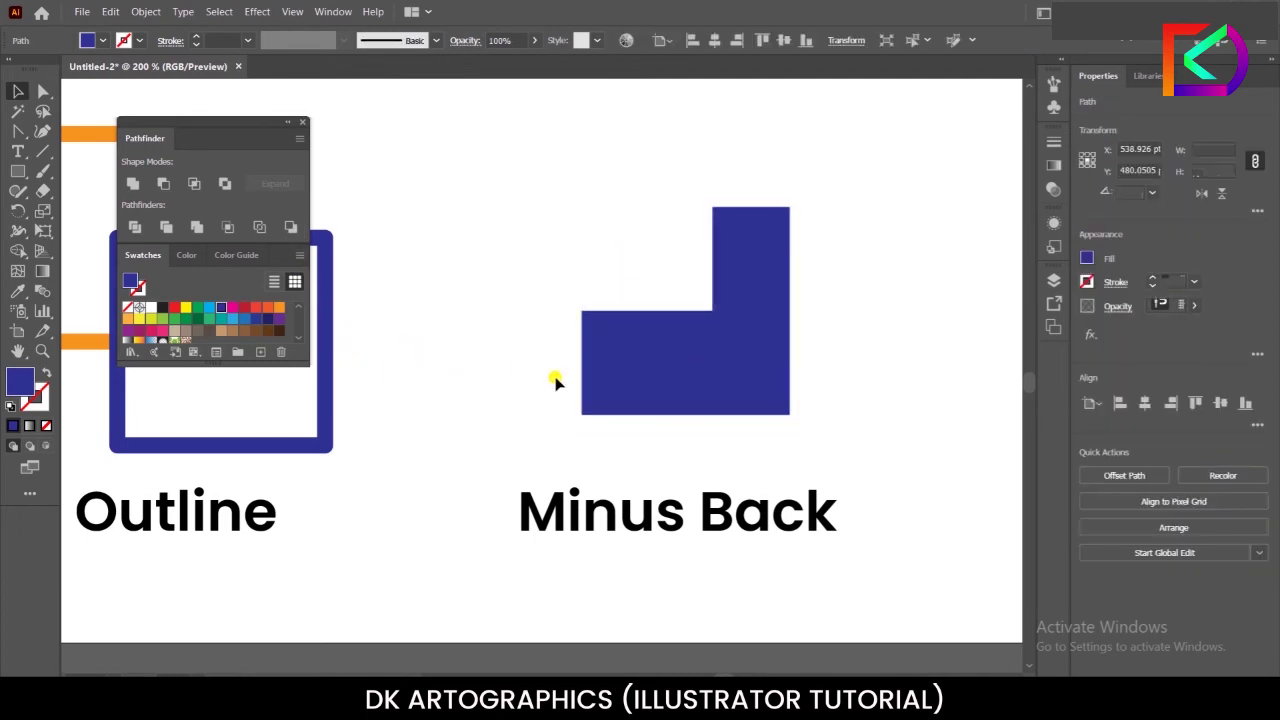
left_click(423, 354)
scroll(592, 385, "down", 3)
scroll(592, 385, "down", 1)
scroll(485, 418, "down", 1)
scroll(370, 330, "up", 1)
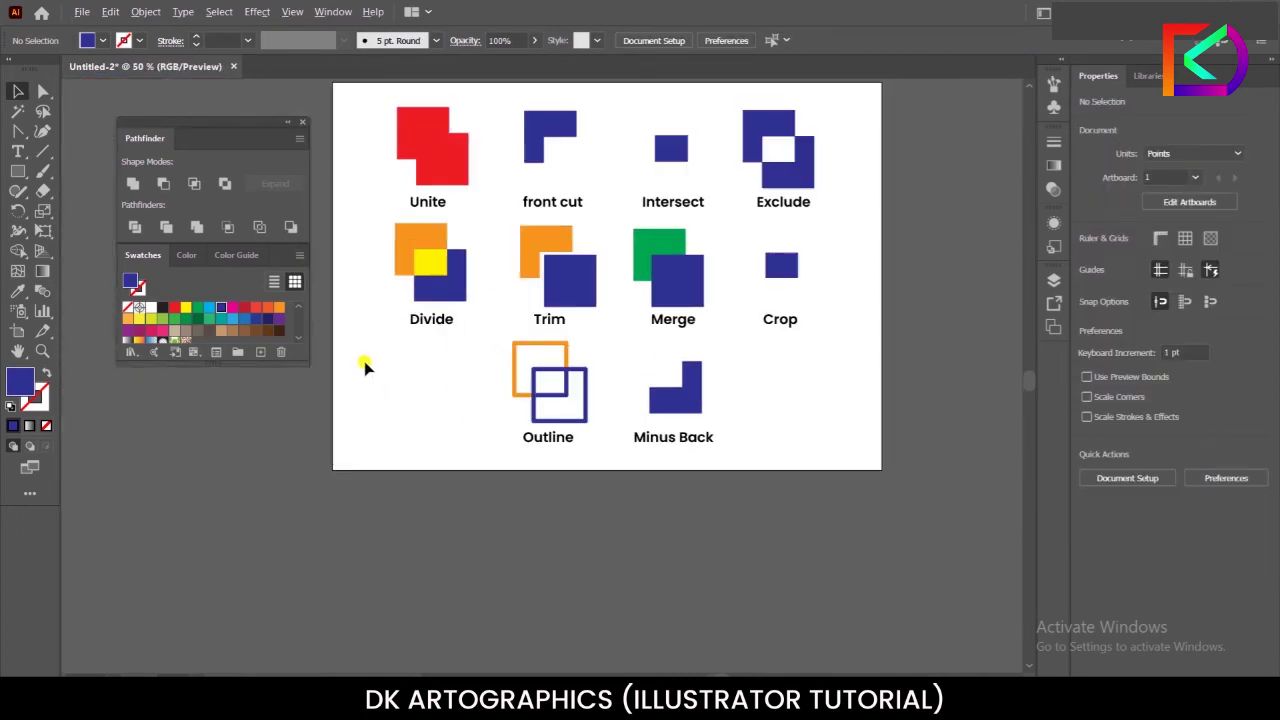
scroll(403, 155, "up", 1)
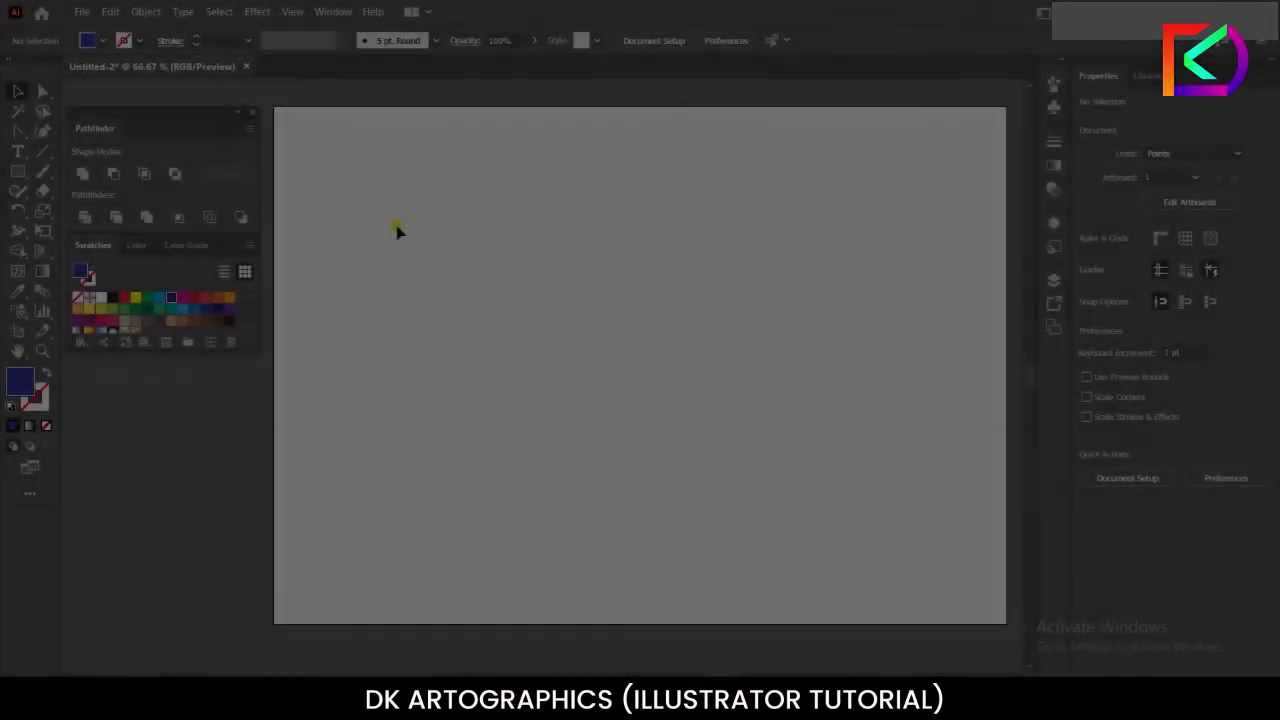
Step: Draw a blue circle and an overlapping red copy to its right, then select both
left_click_drag(18, 171, 78, 207)
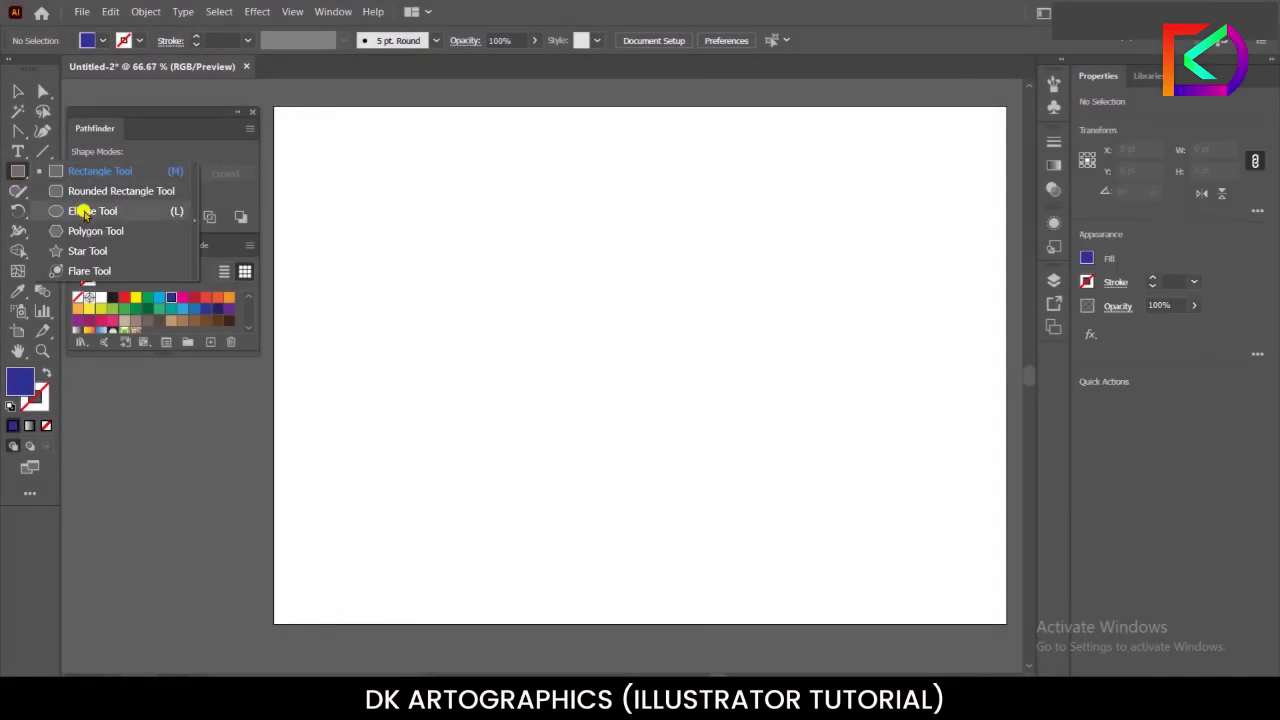
left_click(85, 213)
mouse_move(600, 268)
left_mouse_down()
mouse_move(663, 314)
mouse_move(756, 418)
left_mouse_up()
left_click(21, 88)
mouse_move(667, 333)
left_mouse_down()
mouse_move(498, 310)
mouse_move(643, 317)
mouse_move(629, 318)
left_mouse_up()
left_click(120, 300)
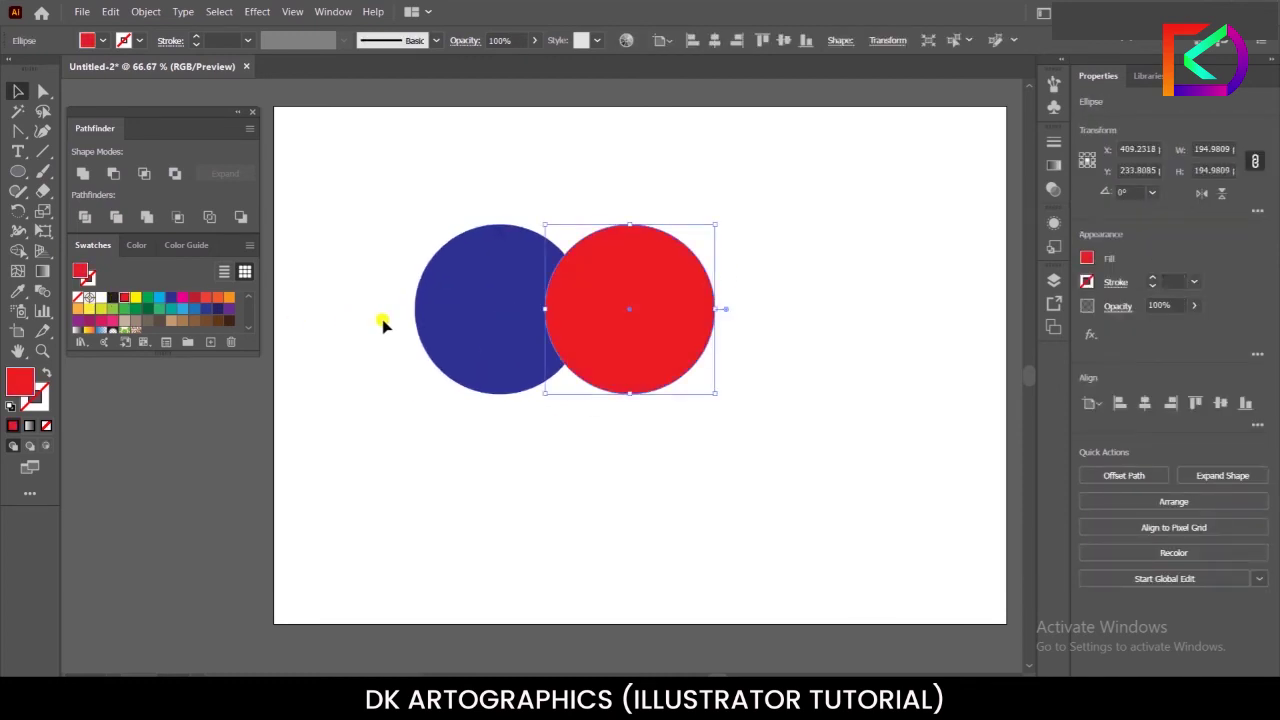
left_click(380, 322)
left_click_drag(578, 352, 599, 361)
left_click(512, 340, "shift")
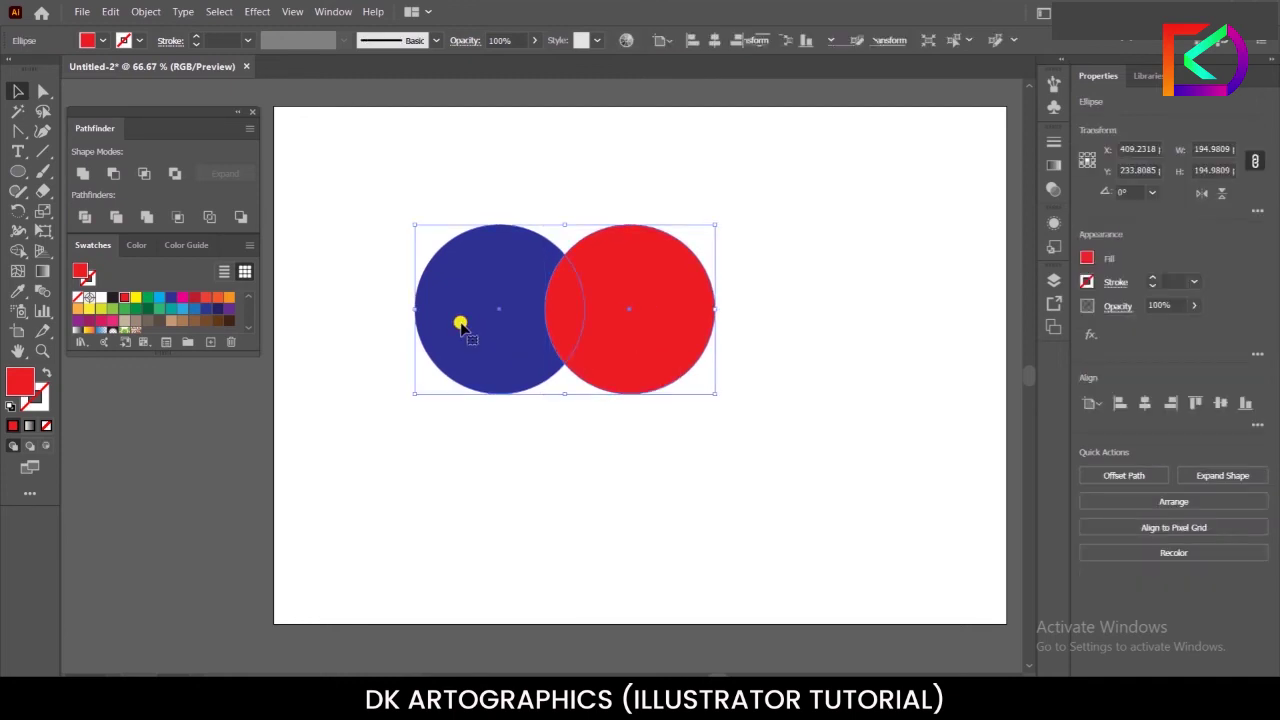
Step: Dock the Transparency panel beside Pathfinder and set both circles to 50% opacity
left_click(345, 13)
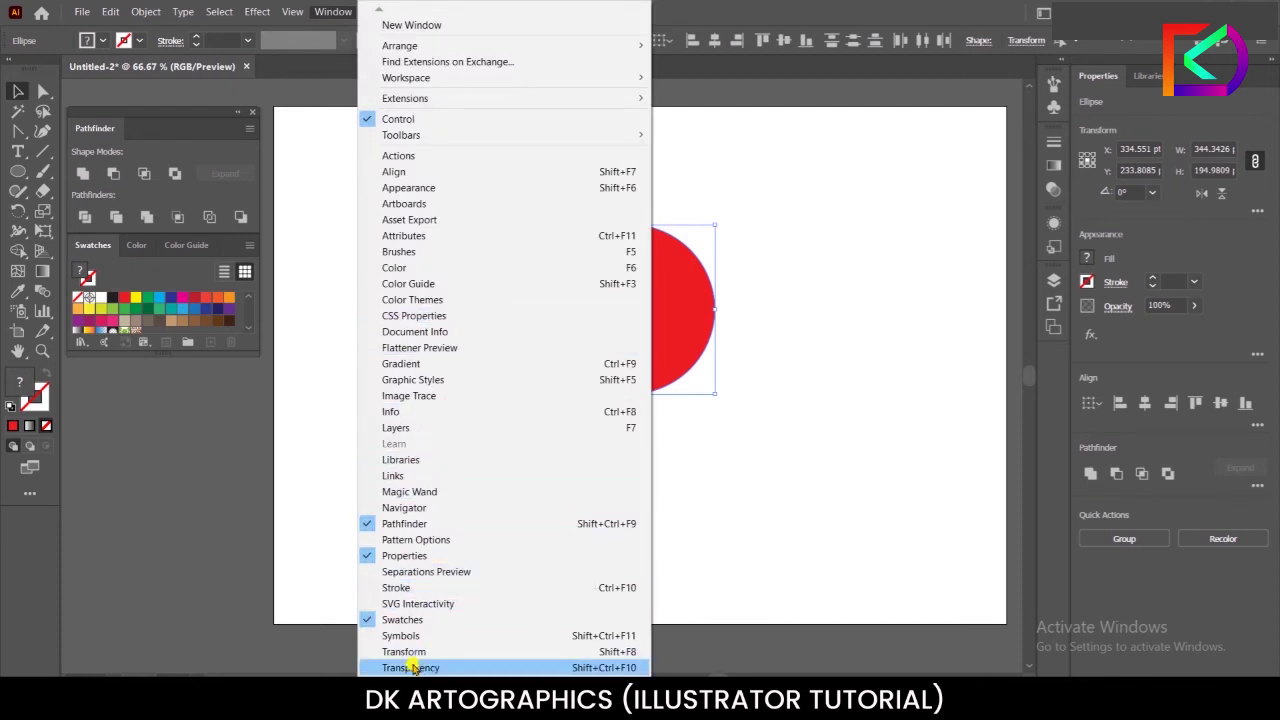
left_click(413, 668)
left_click_drag(933, 131, 263, 151)
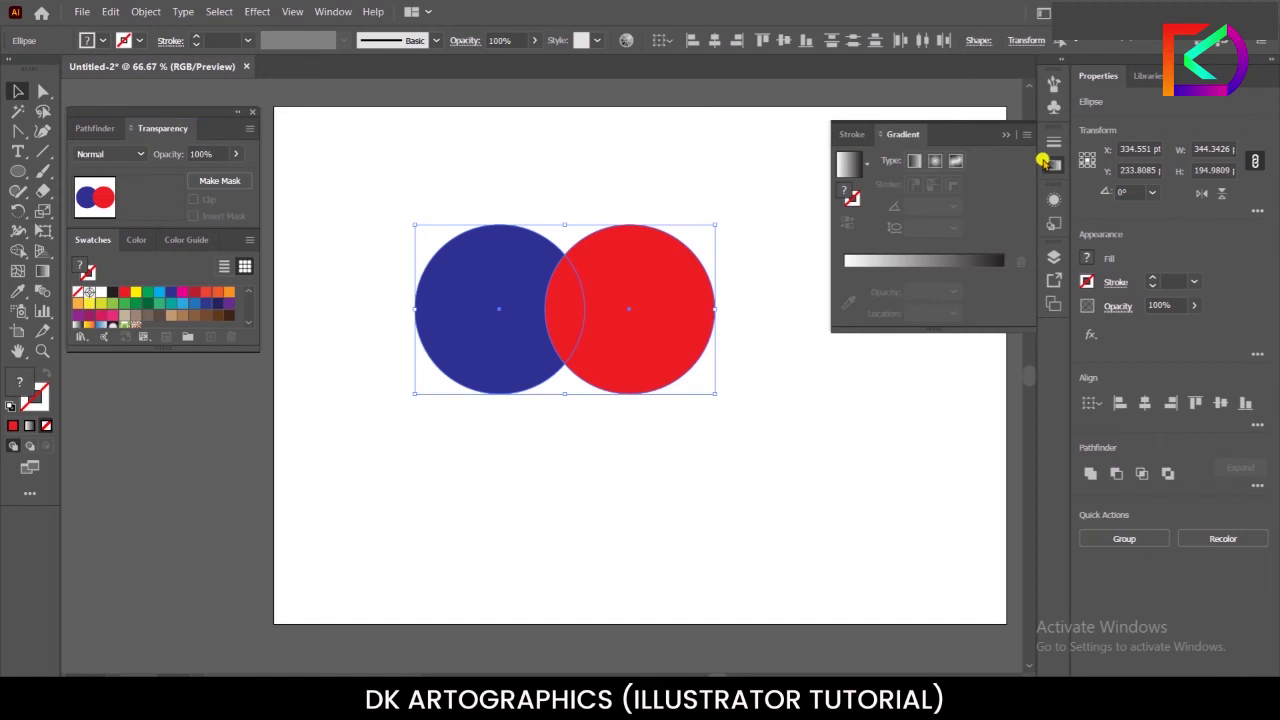
left_click(1016, 133)
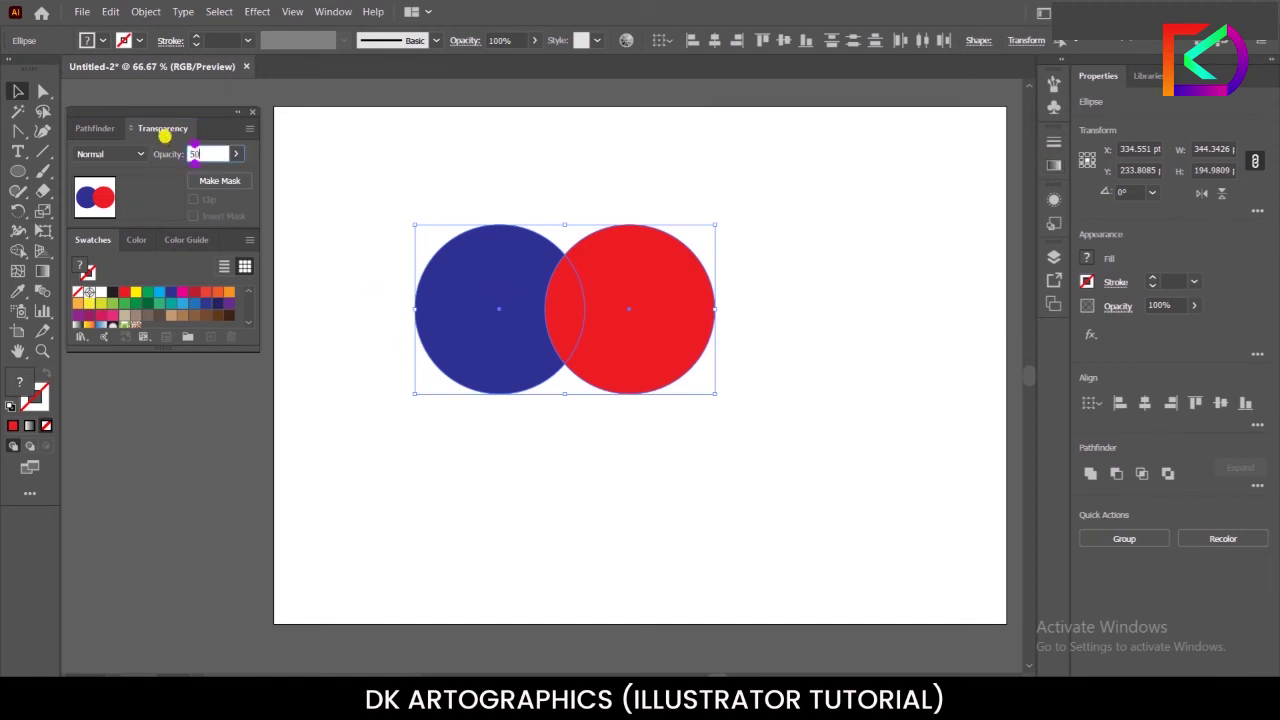
key("Return")
left_click(347, 402)
scroll(508, 254, "up", 1)
scroll(508, 254, "up", 1)
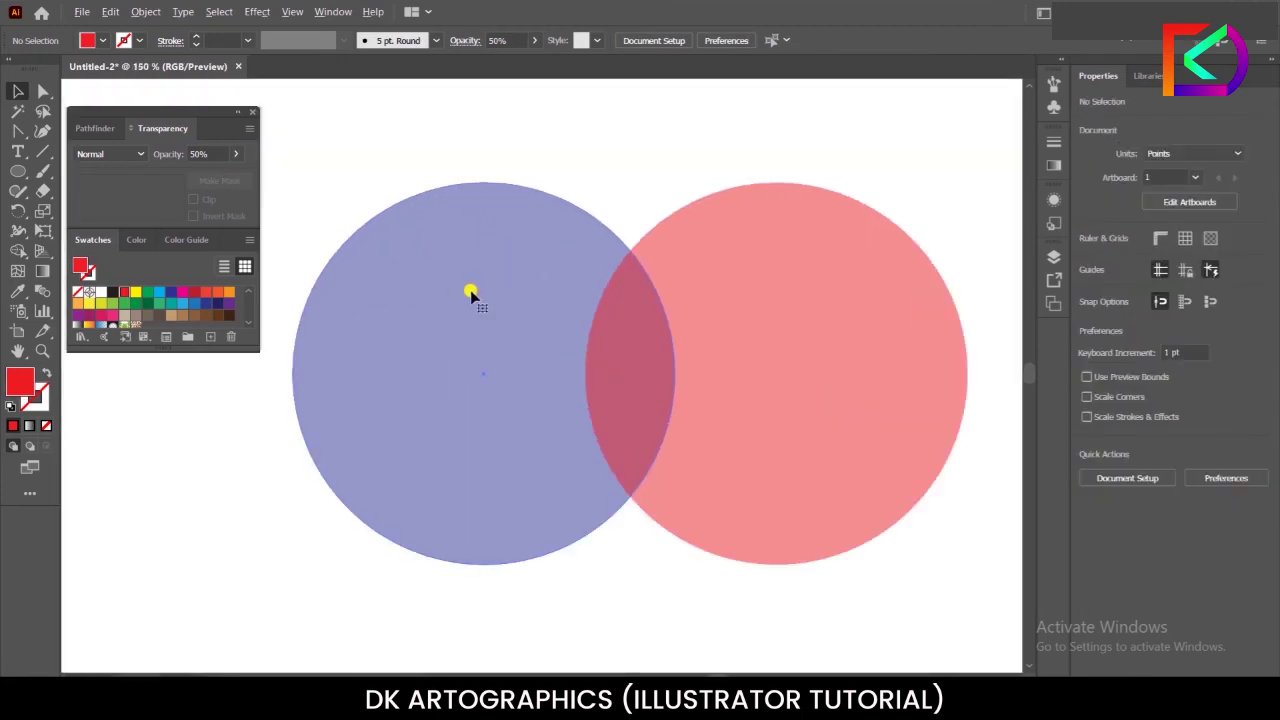
left_click(476, 296)
left_click(745, 292, "shift")
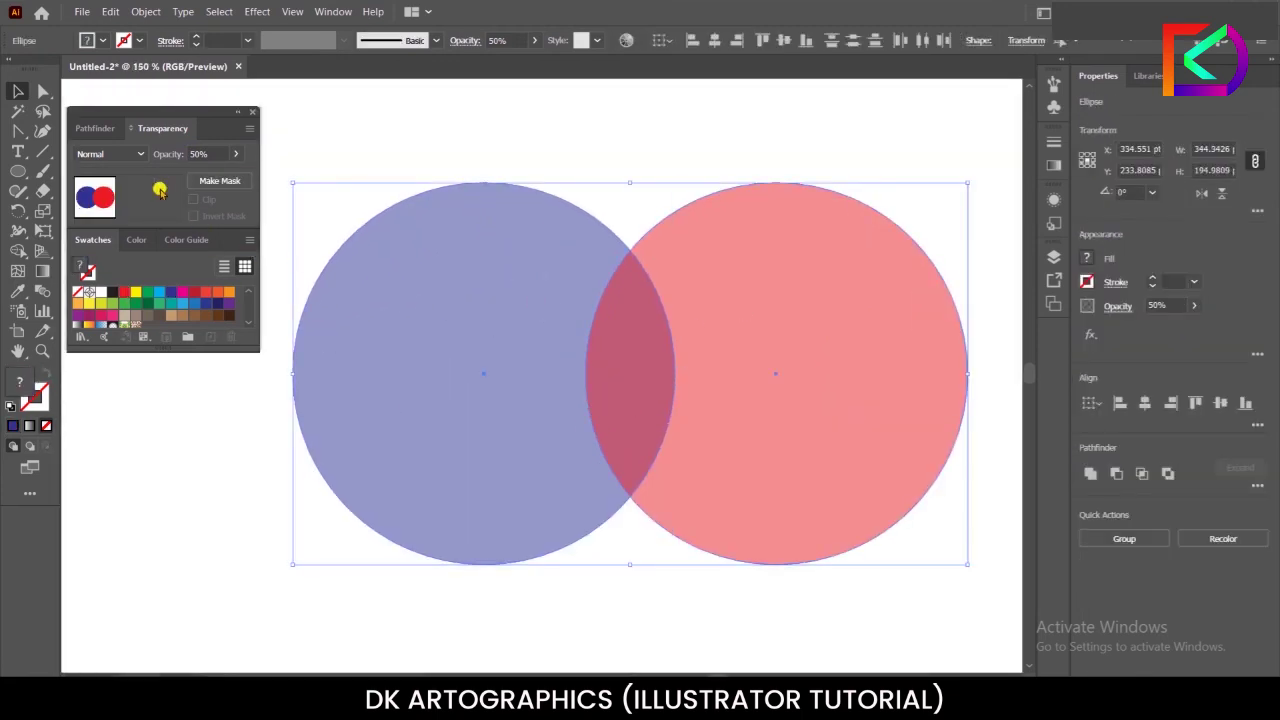
Step: Divide the overlapping circles with Pathfinder and ungroup the resulting pieces
left_click(95, 128)
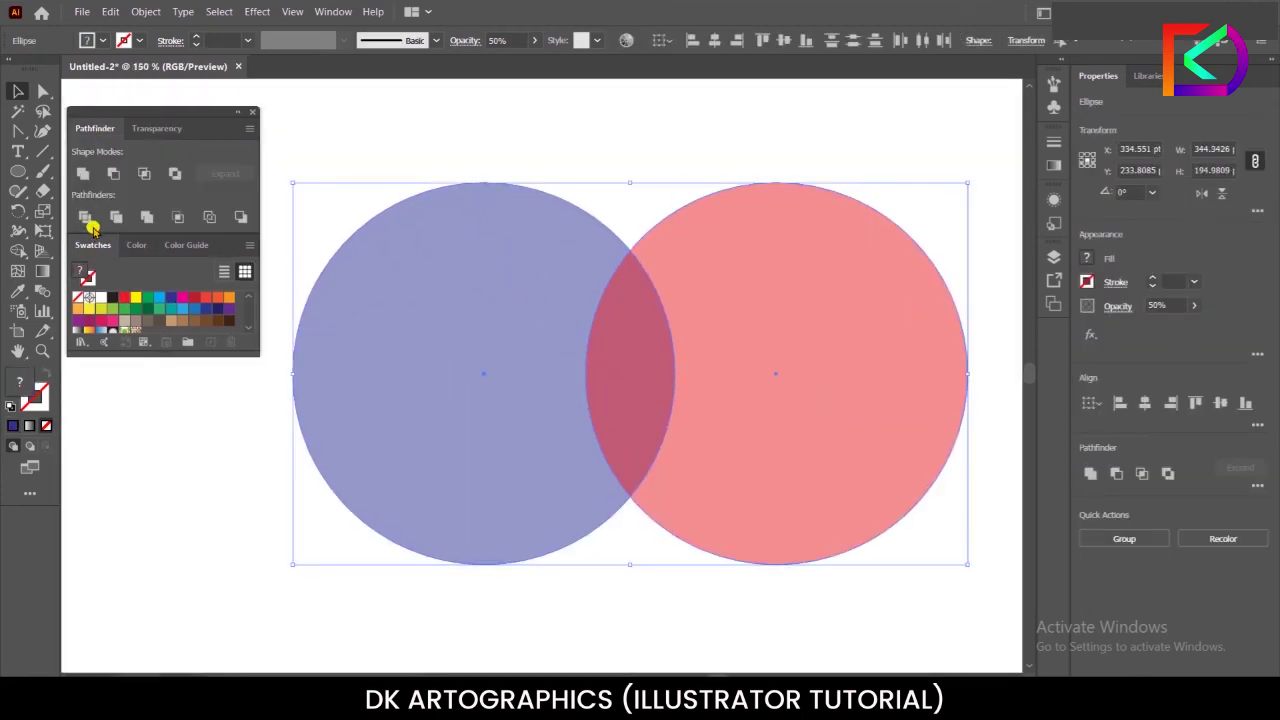
left_click(83, 218)
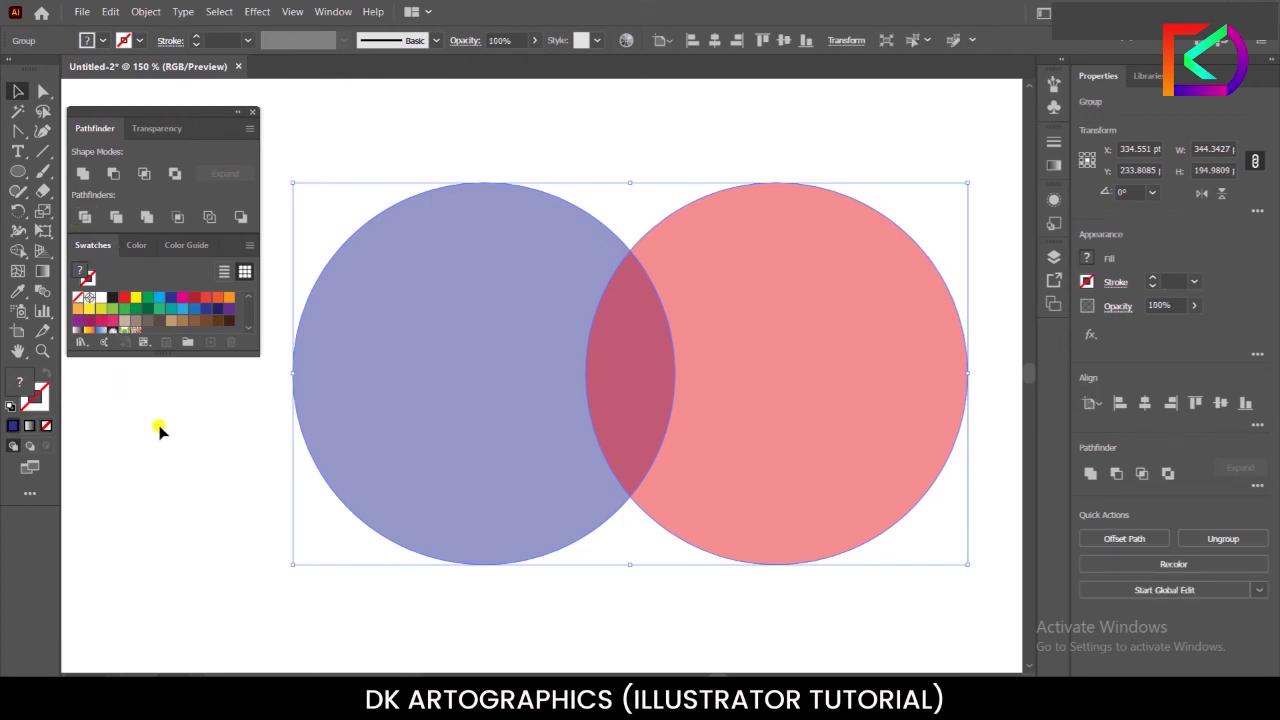
right_click(420, 360)
left_click(480, 486)
left_click(149, 449)
Step: Drag the lens-shaped overlap piece out to the right of the circles
left_click_drag(627, 360, 657, 183)
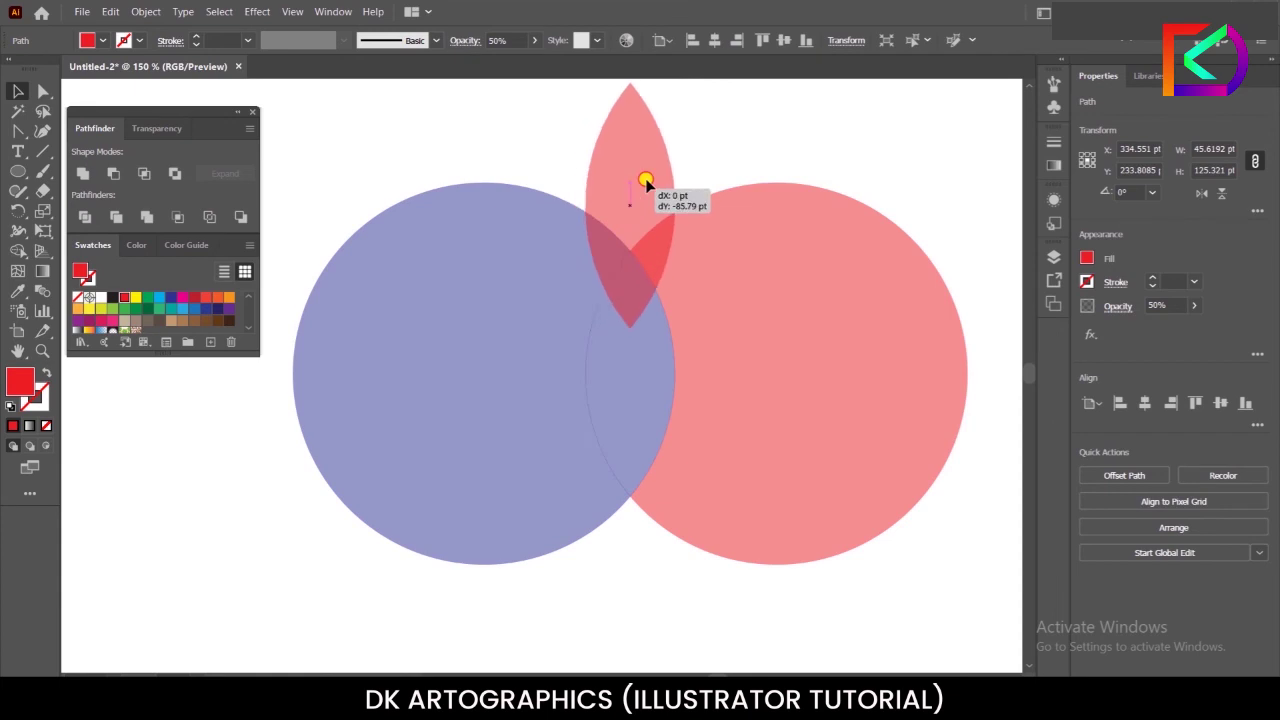
key("ctrl+minus")
key("ctrl+minus")
left_click_drag(610, 232, 786, 230)
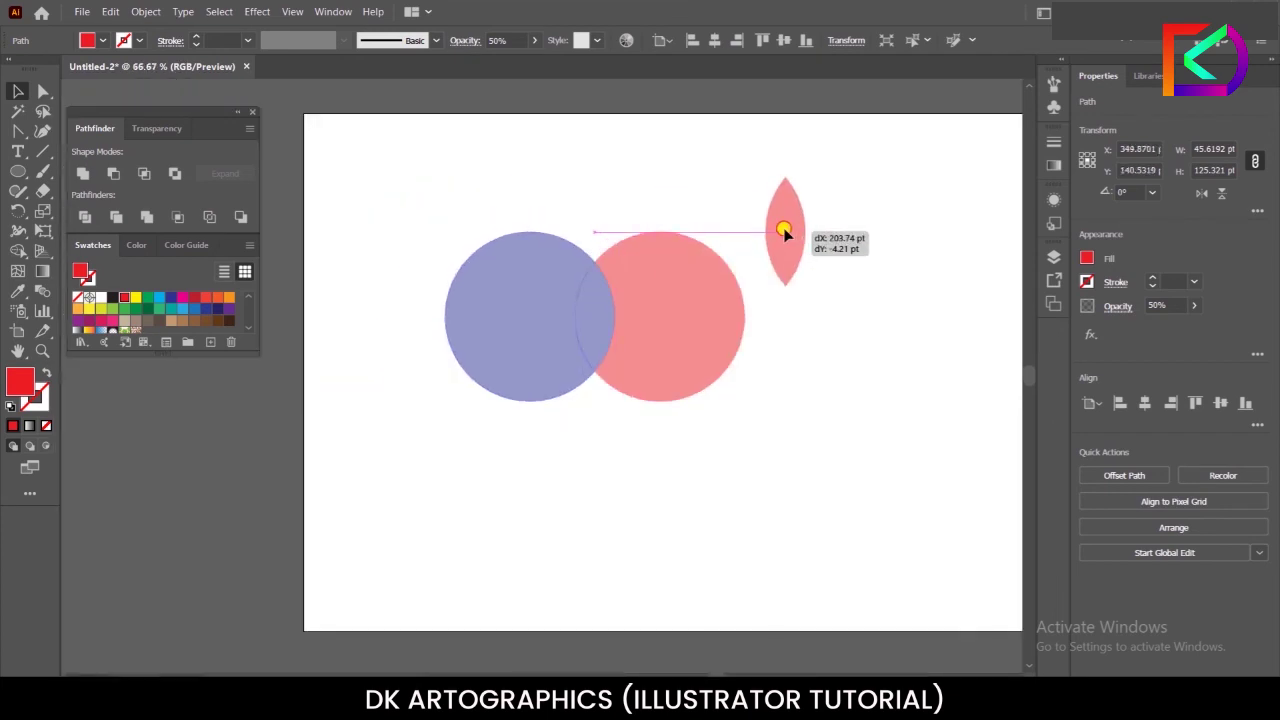
left_click(715, 432)
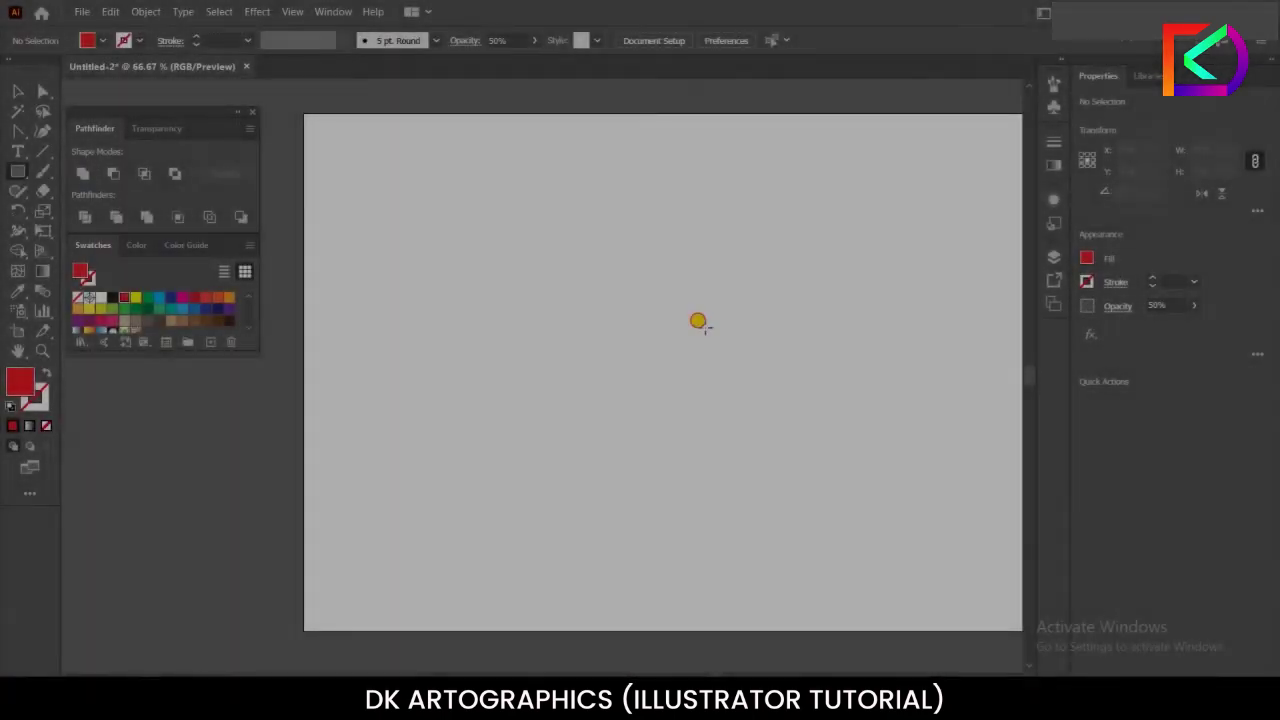
Step: Draw a red square, rotate it 45° into a diamond, and add an overlapping dark blue copy
mouse_move(704, 326)
left_mouse_down()
mouse_move(789, 410)
mouse_move(693, 375)
left_mouse_up()
left_click(15, 90)
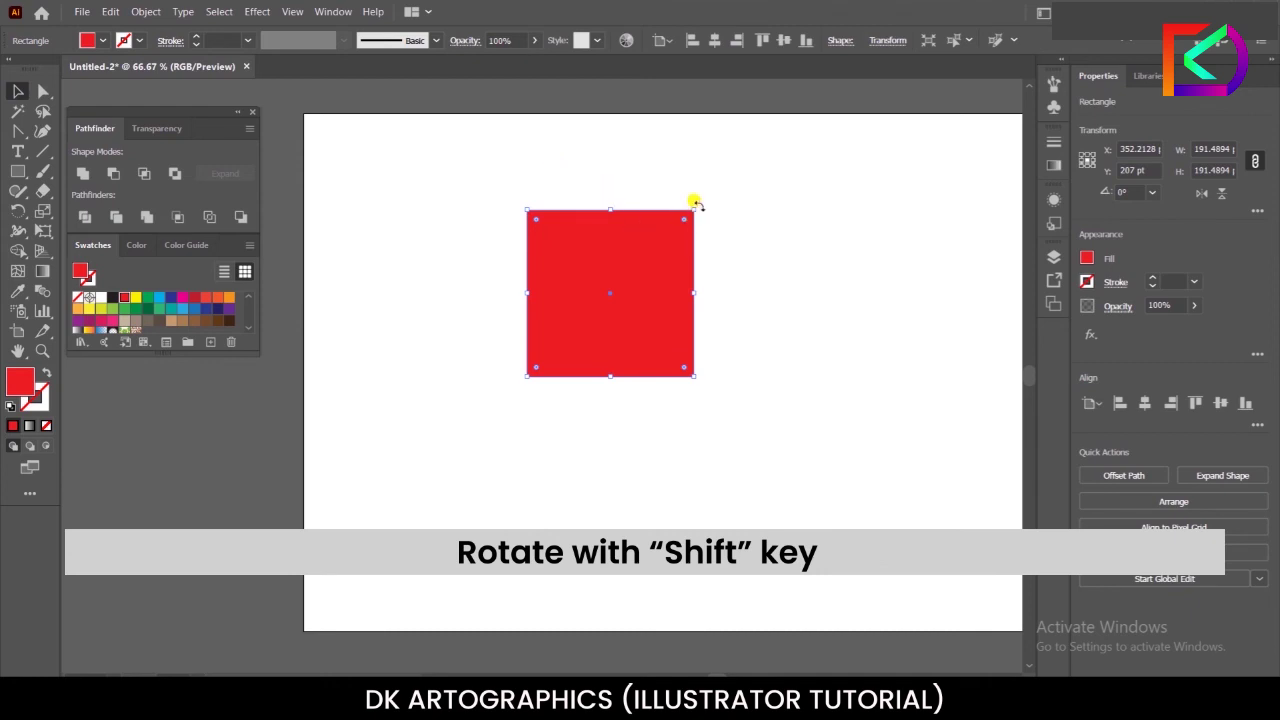
left_click_drag(695, 203, 583, 163)
mouse_move(609, 280)
left_mouse_down()
mouse_move(781, 285)
mouse_move(733, 281)
left_mouse_up()
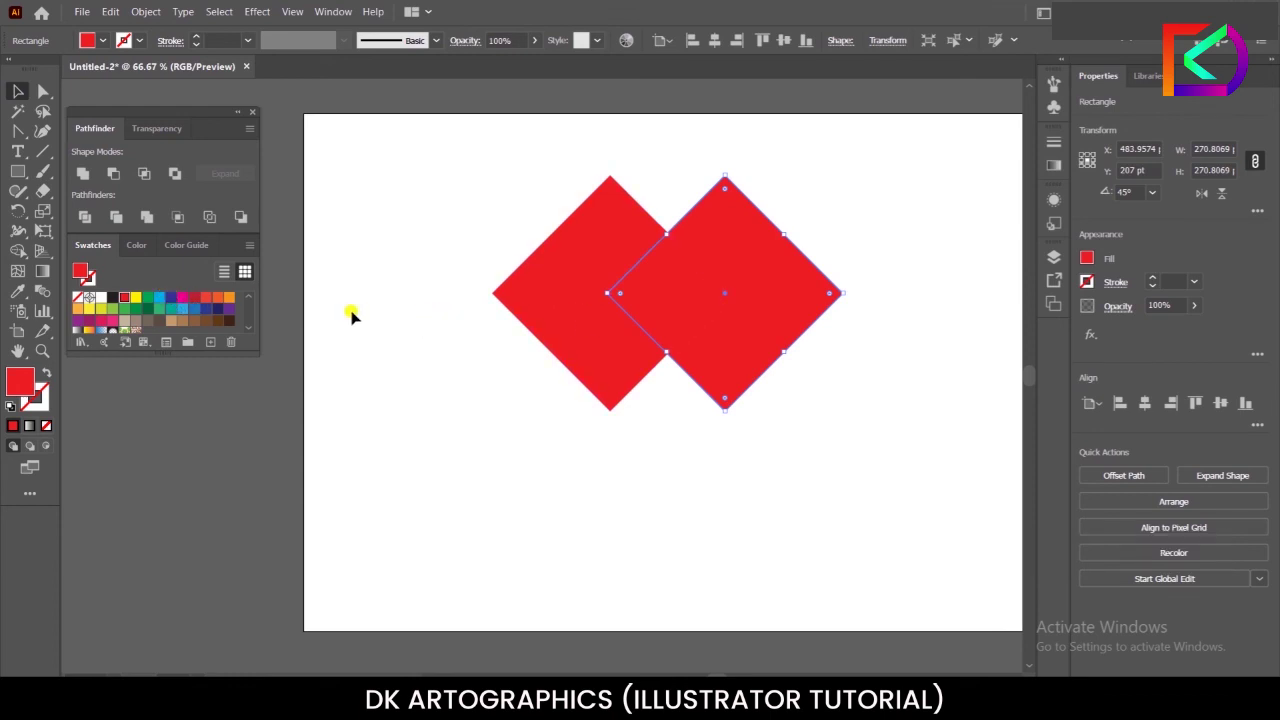
left_click(171, 297)
left_click(538, 287, "shift")
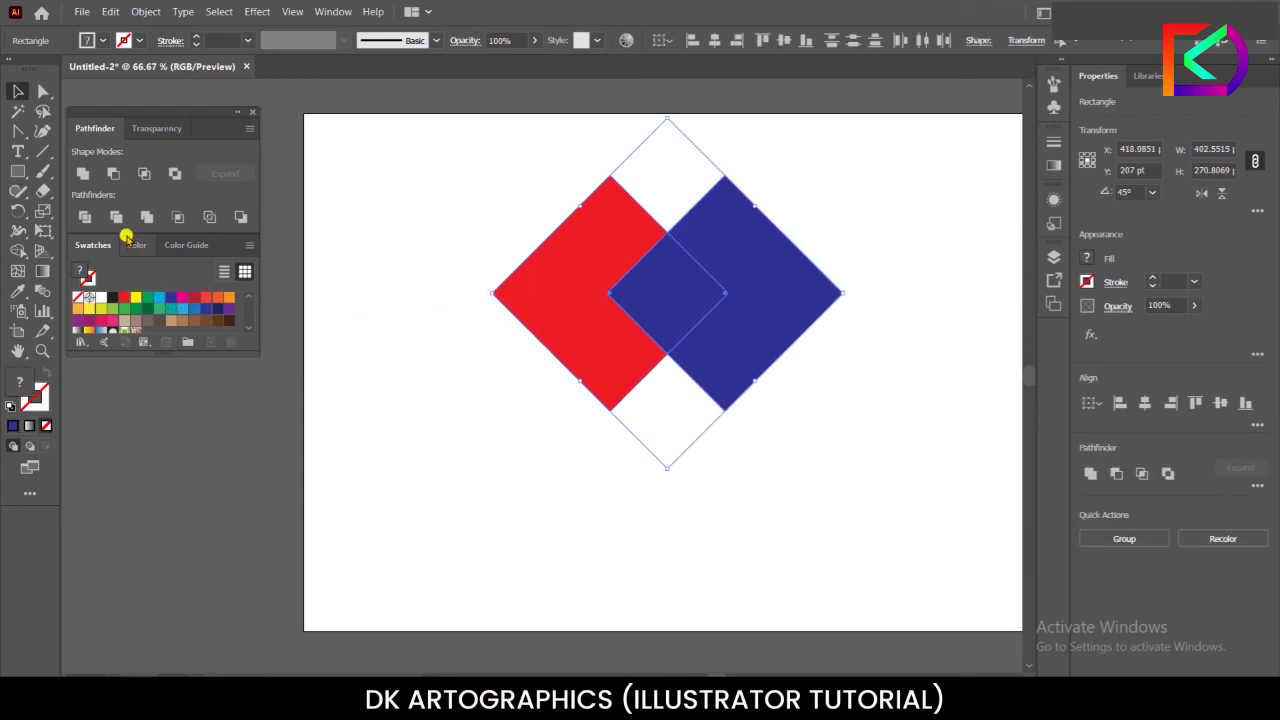
Step: Set both diamonds to 50% opacity in the Transparency panel and reselect them
left_click(158, 130)
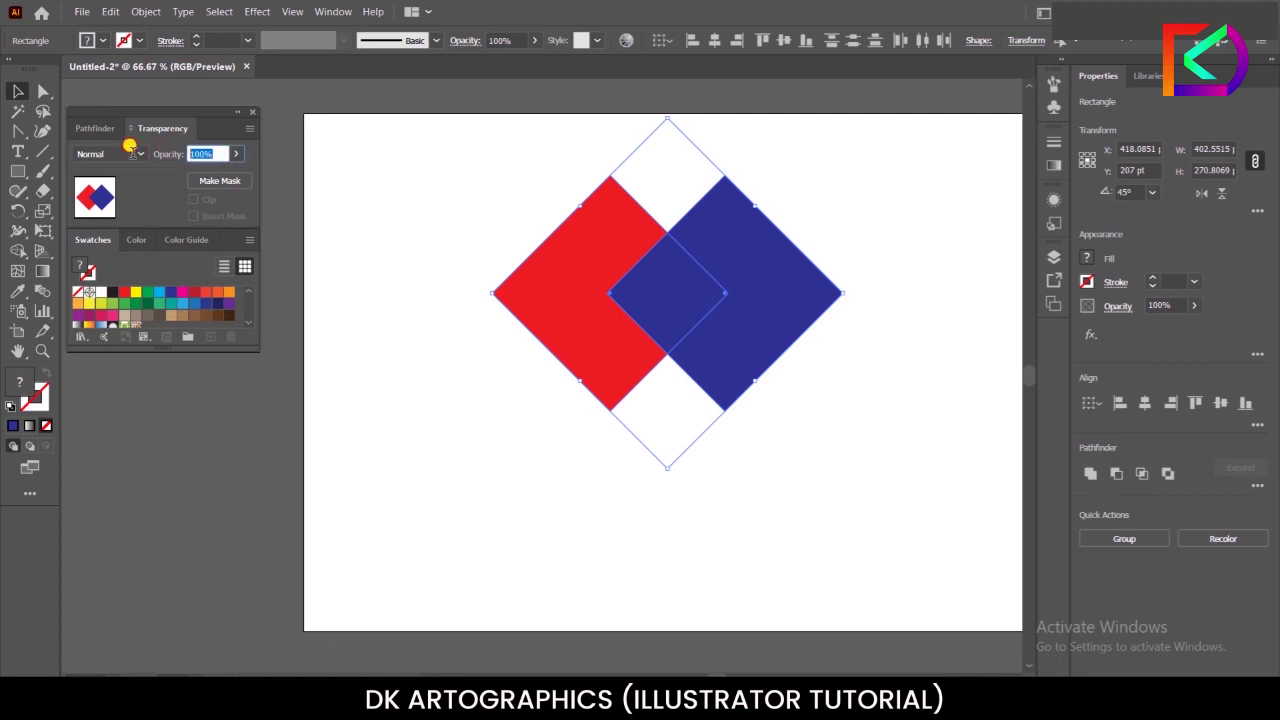
key("Return")
left_click(380, 250)
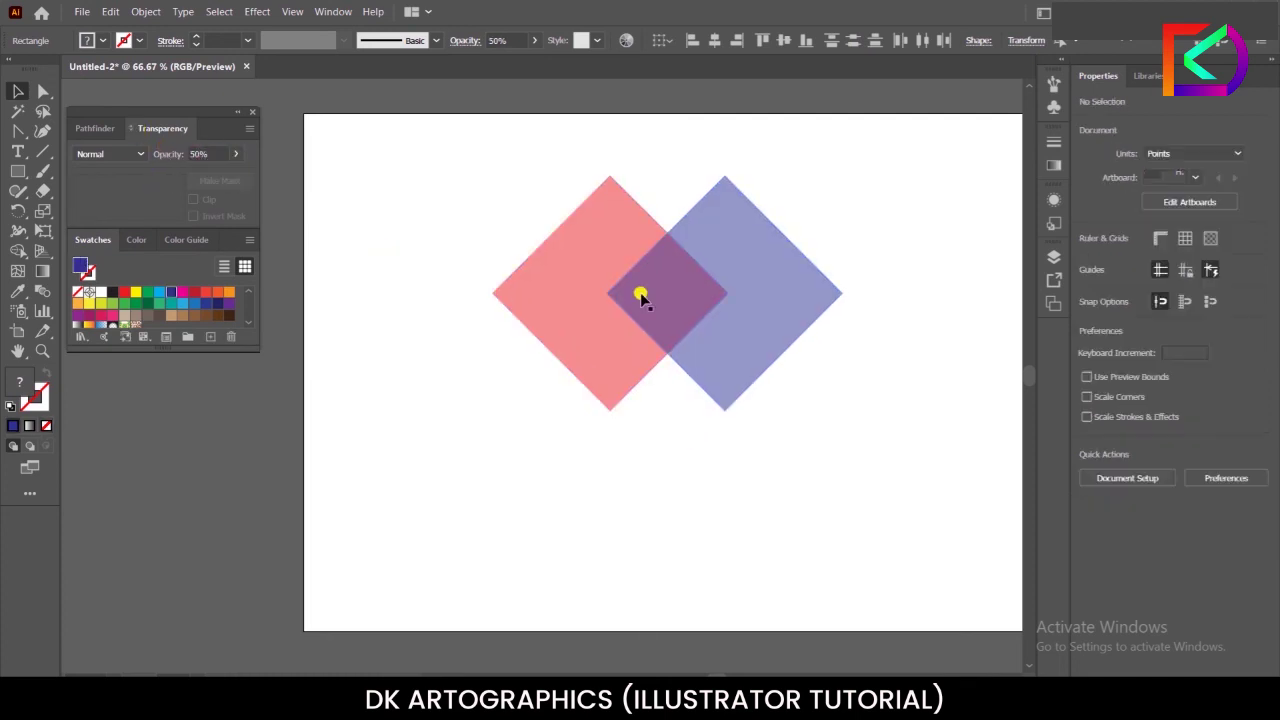
left_click(655, 287)
left_click(571, 257, "shift")
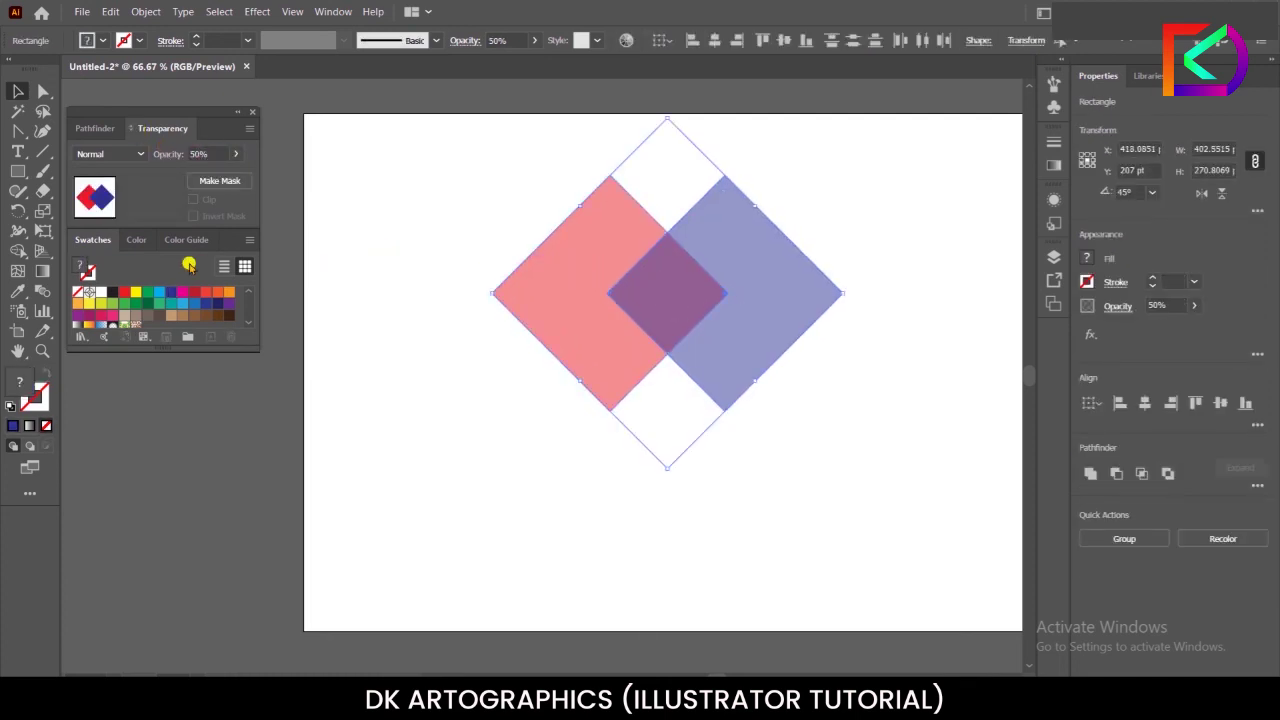
left_click(96, 129)
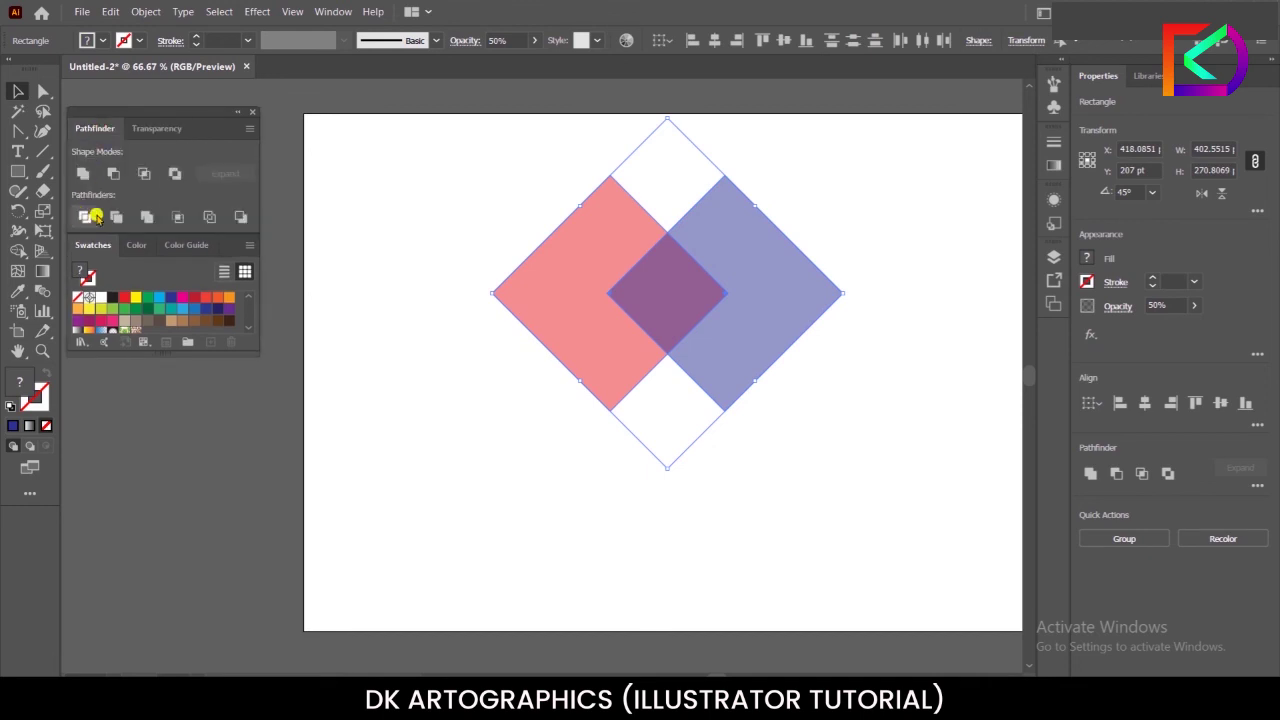
Step: Trim the overlapping diamonds with Pathfinder and ungroup the resulting pieces
left_click(104, 222)
left_click(374, 329)
mouse_move(640, 306)
left_mouse_down()
mouse_move(556, 308)
mouse_move(656, 348)
mouse_move(650, 212)
left_mouse_up()
right_click(656, 348)
left_click(685, 477)
left_click(372, 390)
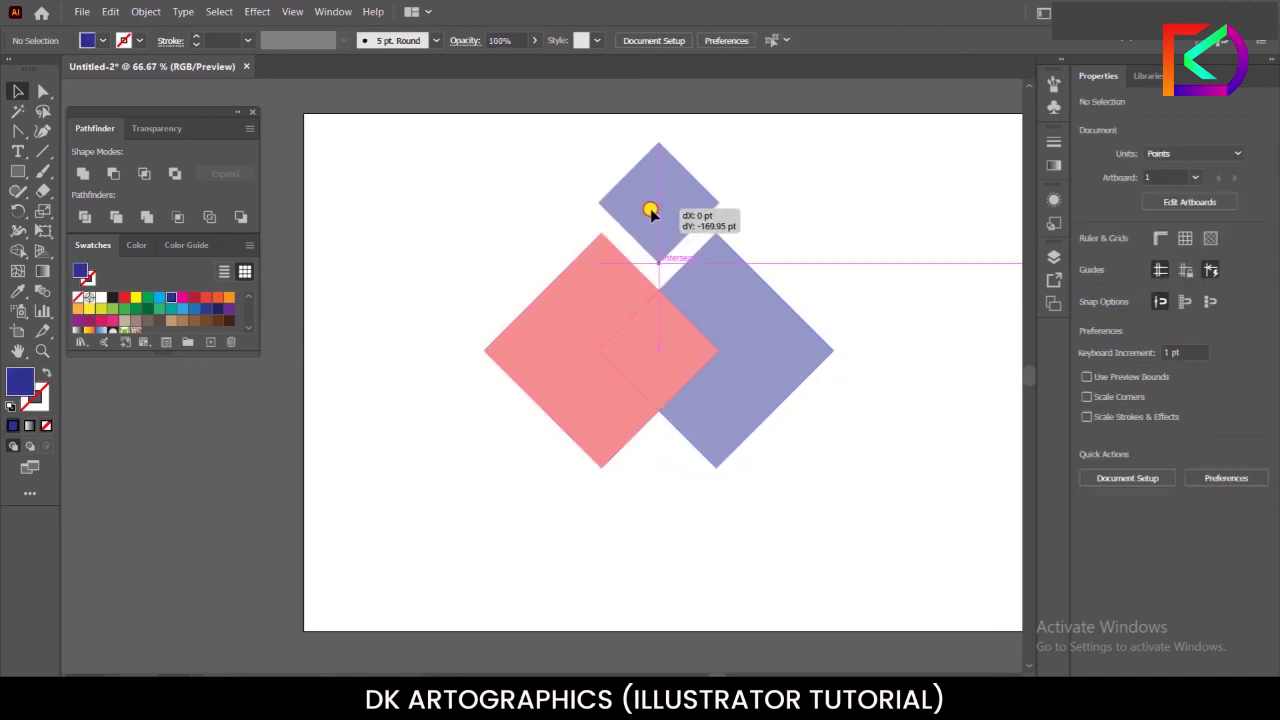
Step: Move the small middle diamond above the shapes and delete the central overlap piece
mouse_move(650, 212)
left_mouse_down()
mouse_move(651, 514)
mouse_move(651, 496)
left_mouse_up()
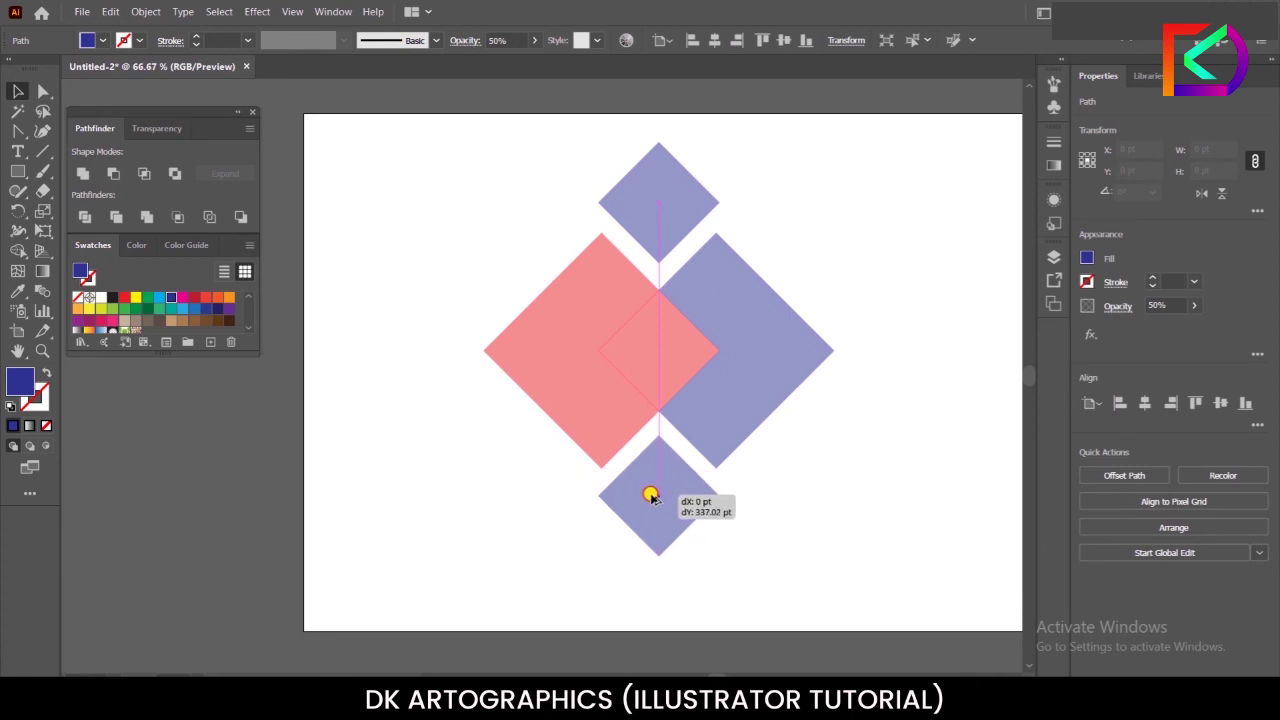
left_click(503, 423)
left_click_drag(651, 371, 460, 280)
key("Delete")
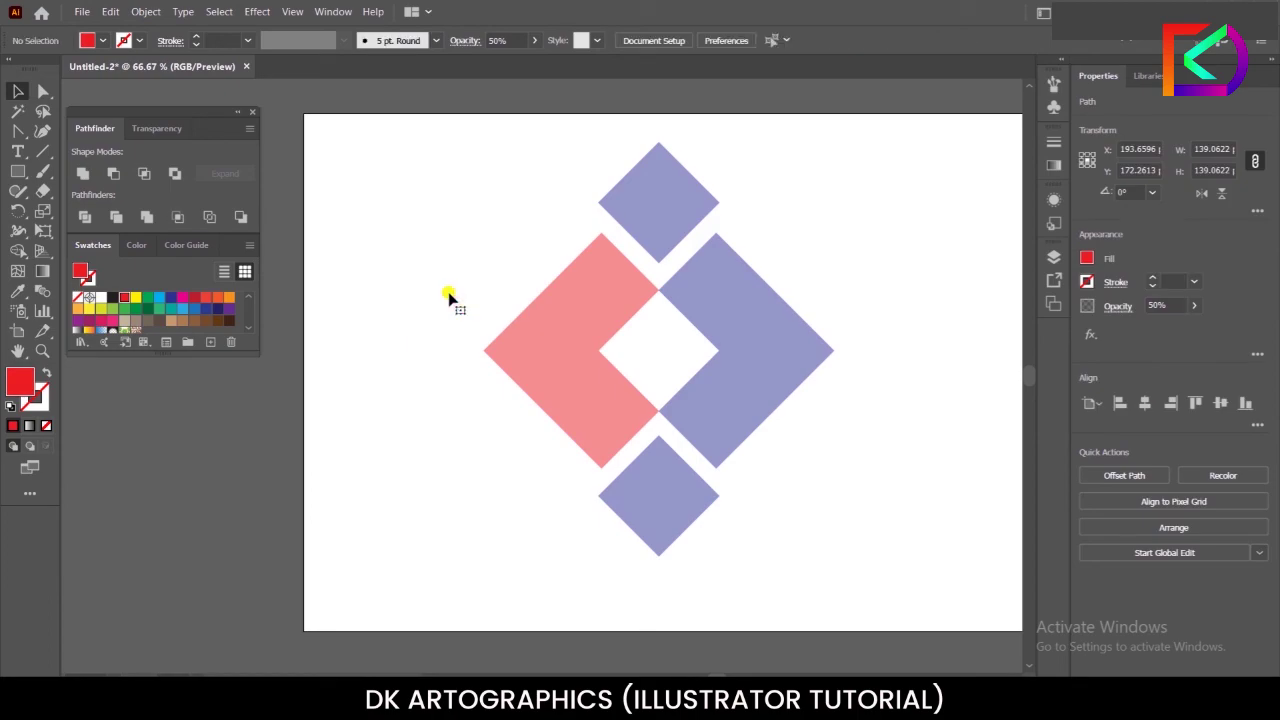